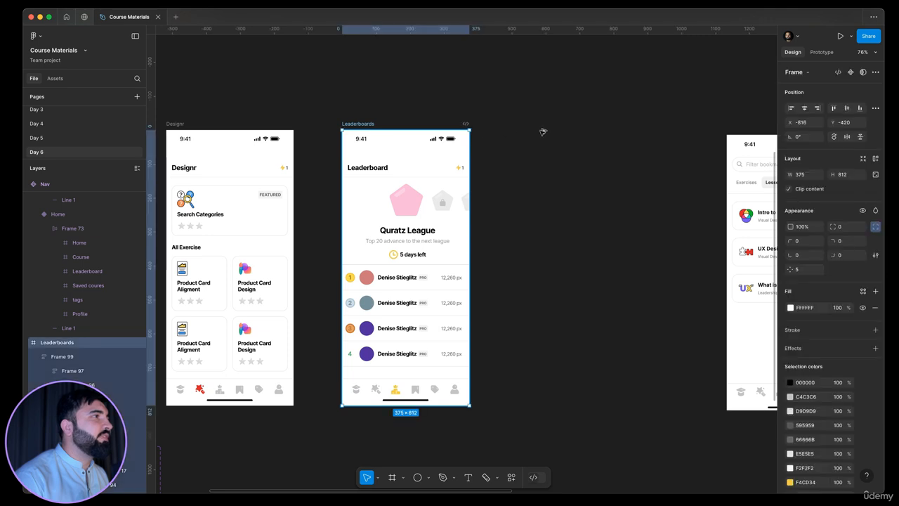
Step: Duplicate the Leaderboards screen and delete the copy's header and leaderboard content, keeping the status bar and nav
key(super+d)
scroll(471, 183, right, 5)
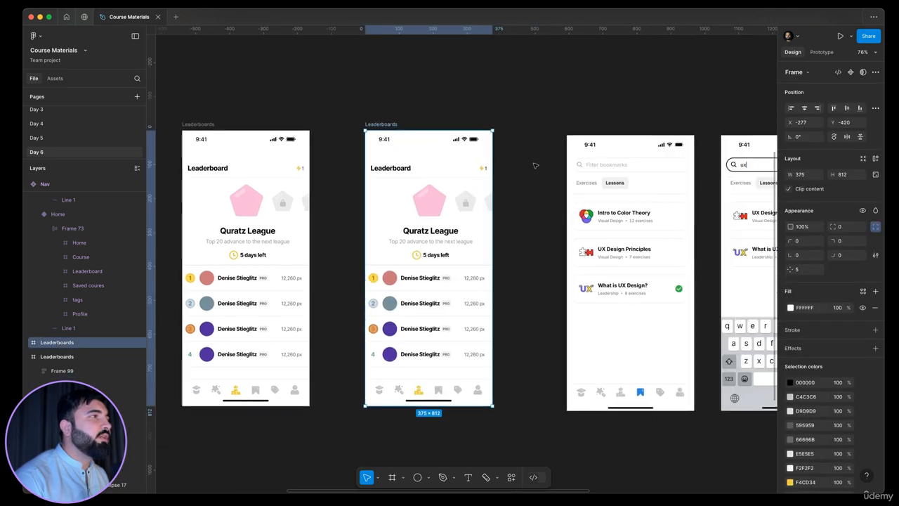
click(532, 163)
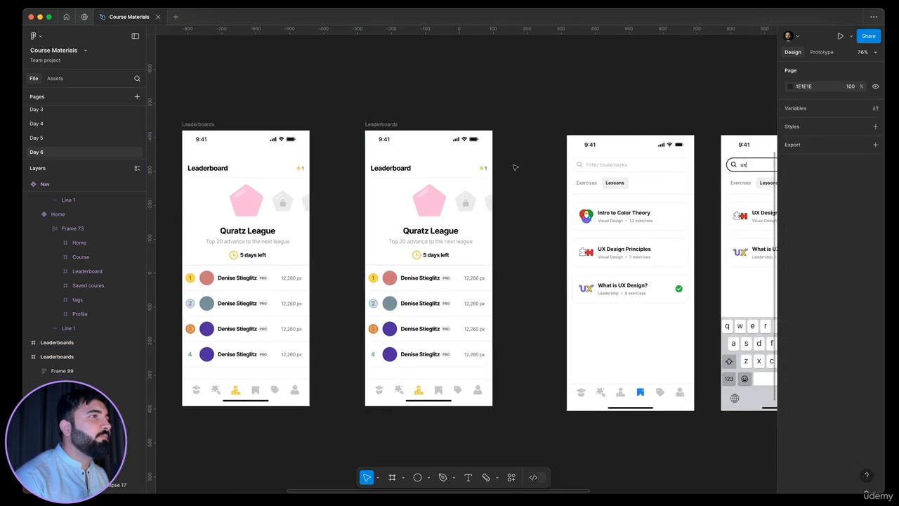
click(417, 170)
key(Delete)
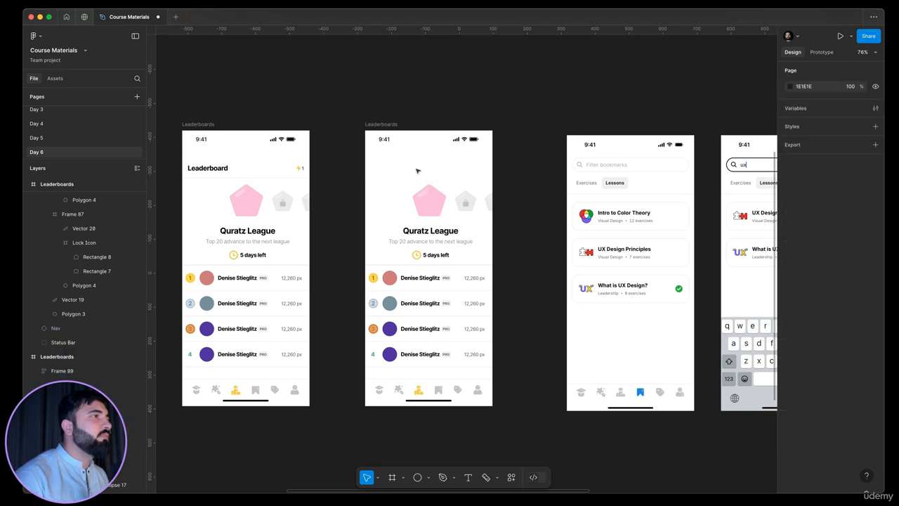
drag(531, 186, 370, 373)
key(Delete)
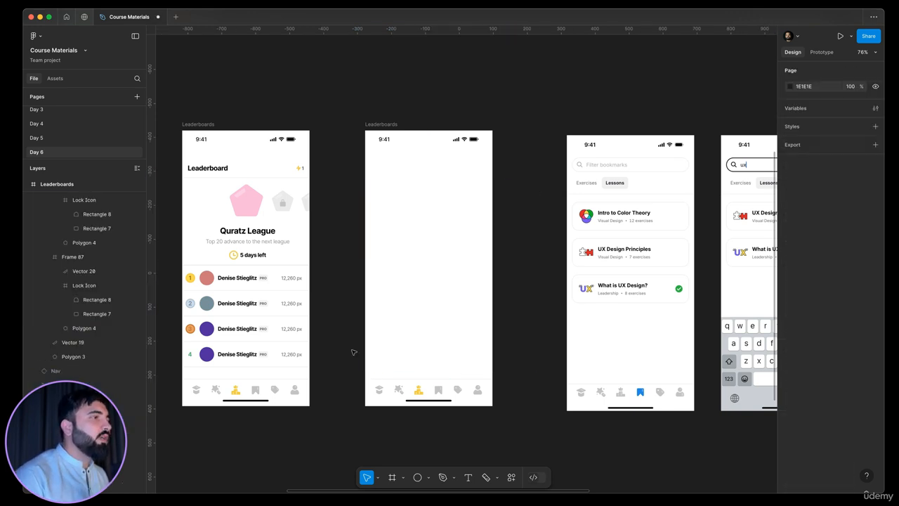
Step: Switch the copy's Nav component property to Saved
click(430, 387)
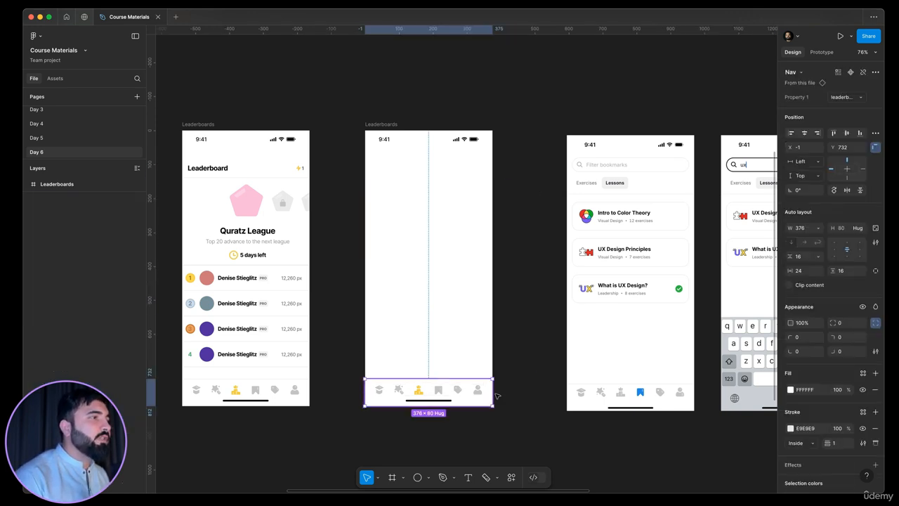
click(849, 99)
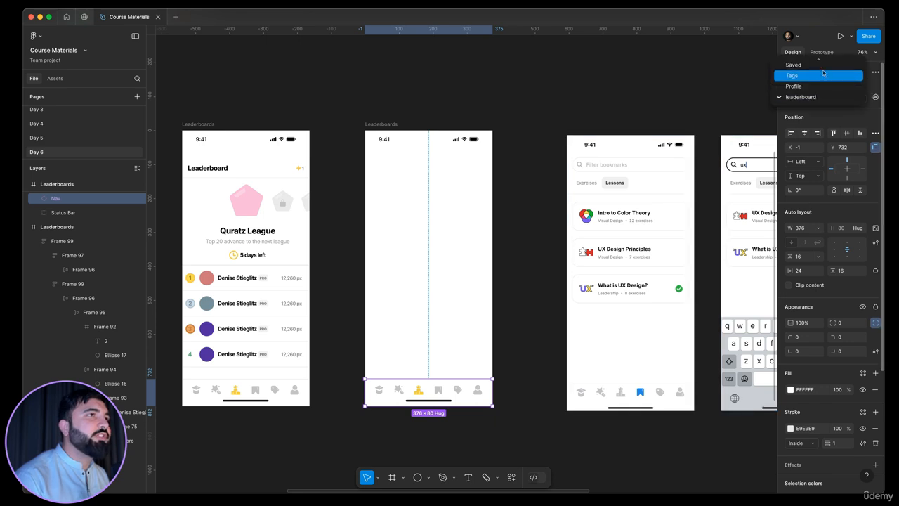
click(820, 71)
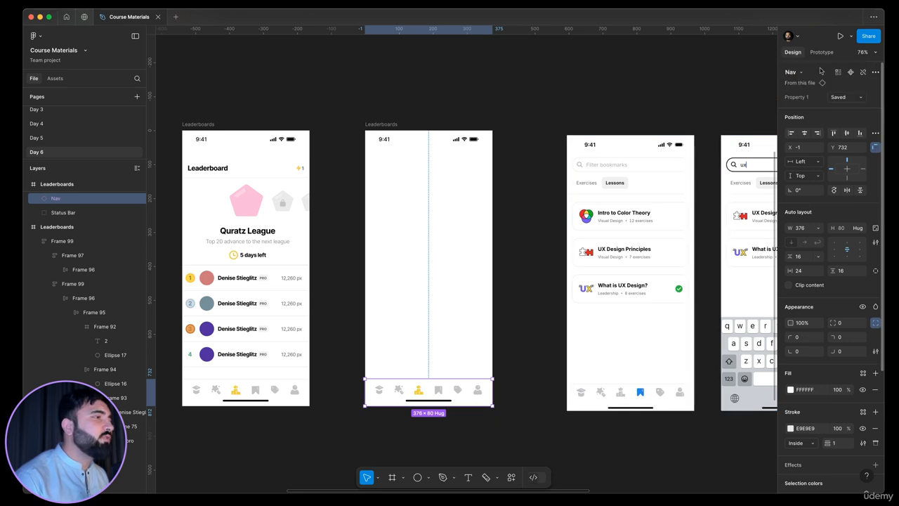
click(515, 334)
Step: Add a text layer reading "Filter bookmarks" over the search field of the bookmarks reference screen
scroll(492, 330, right, 1)
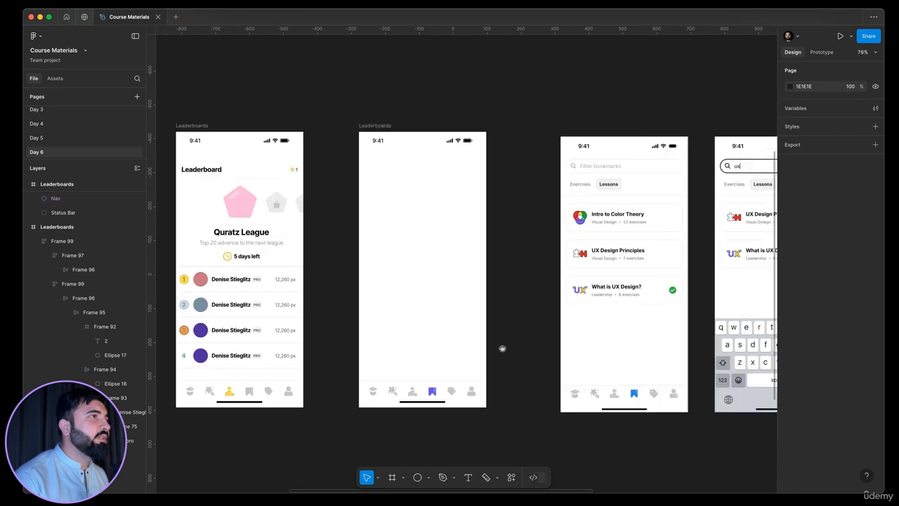
scroll(492, 201, up, 5)
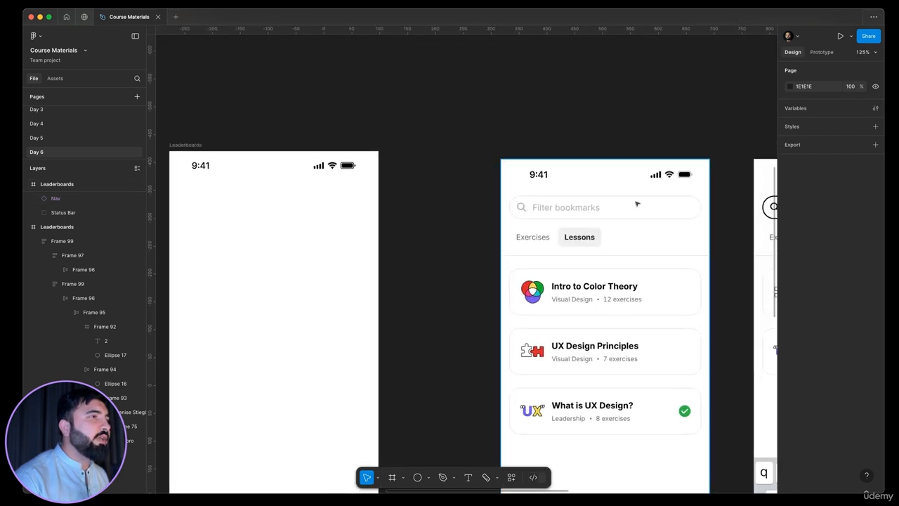
scroll(625, 208, up, 5)
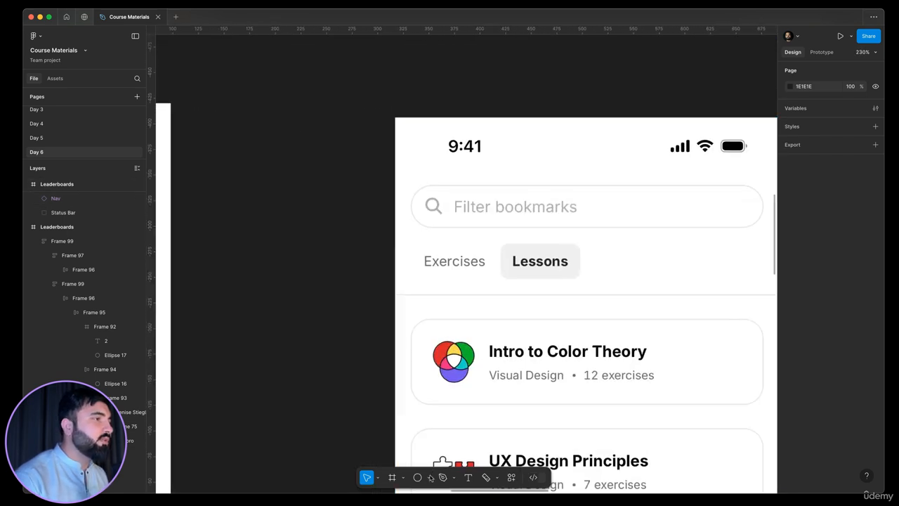
click(493, 222)
key(t)
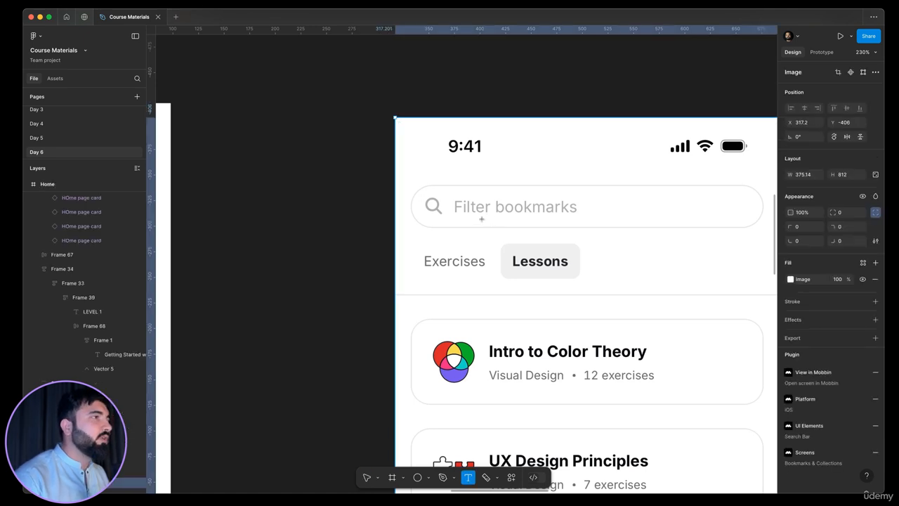
click(589, 228)
text(Filter)
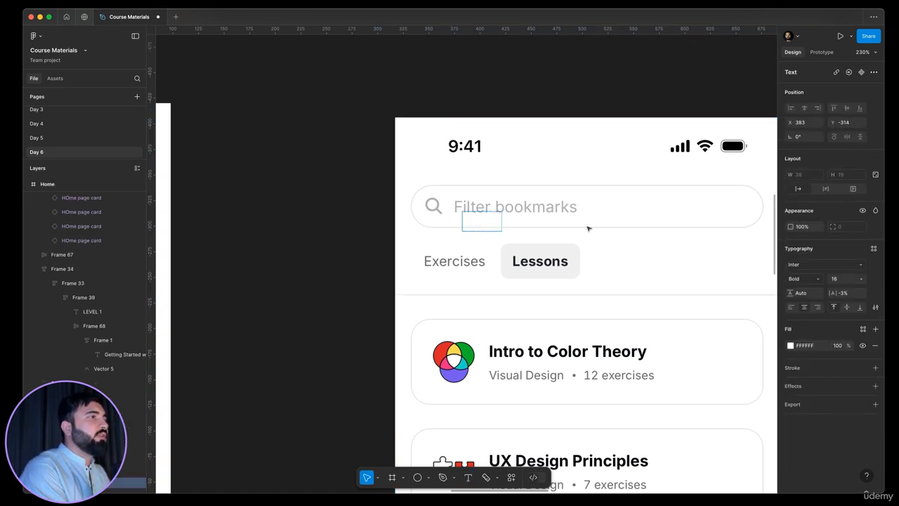
text( boo)
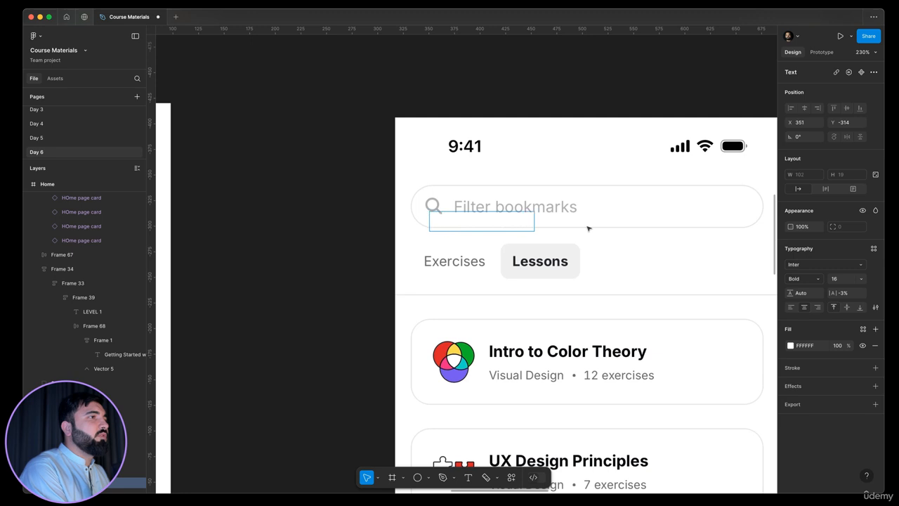
text(kmarks)
Step: Give the "Filter bookmarks" text a light grey fill and Regular weight
key(super+a)
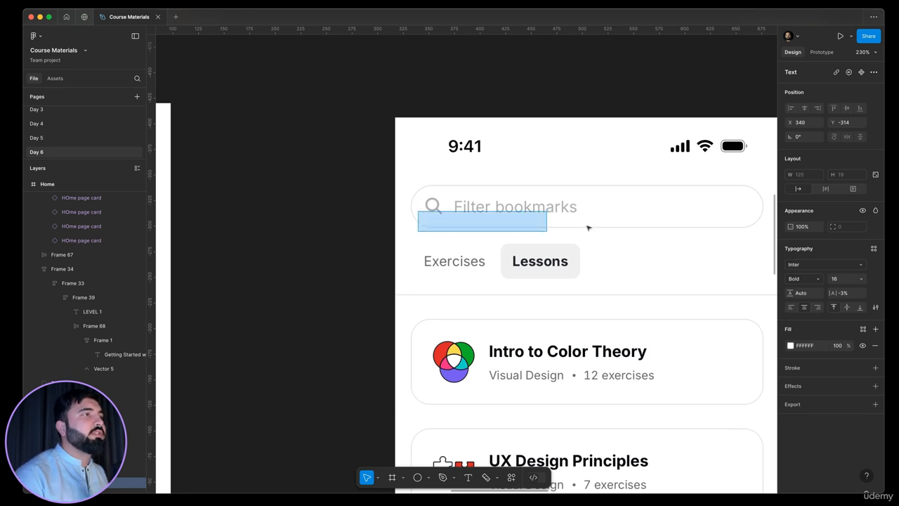
click(791, 346)
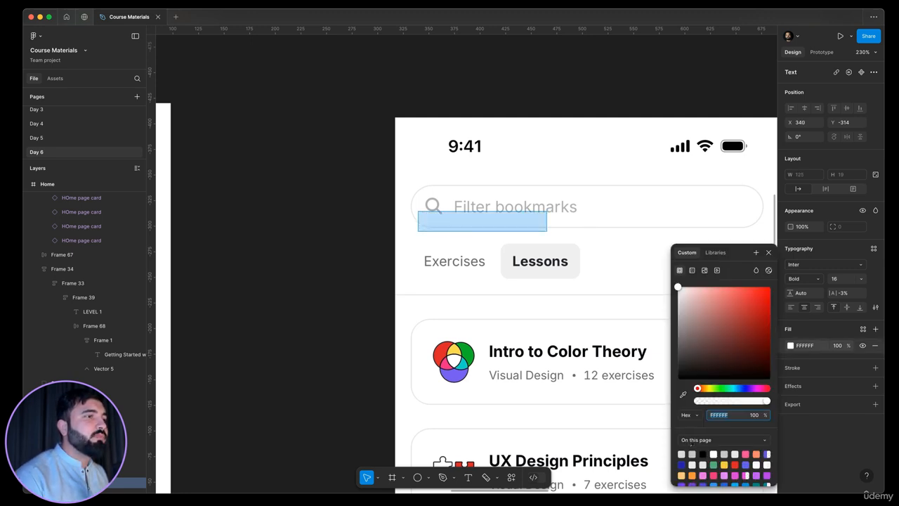
click(691, 454)
drag(682, 369, 655, 336)
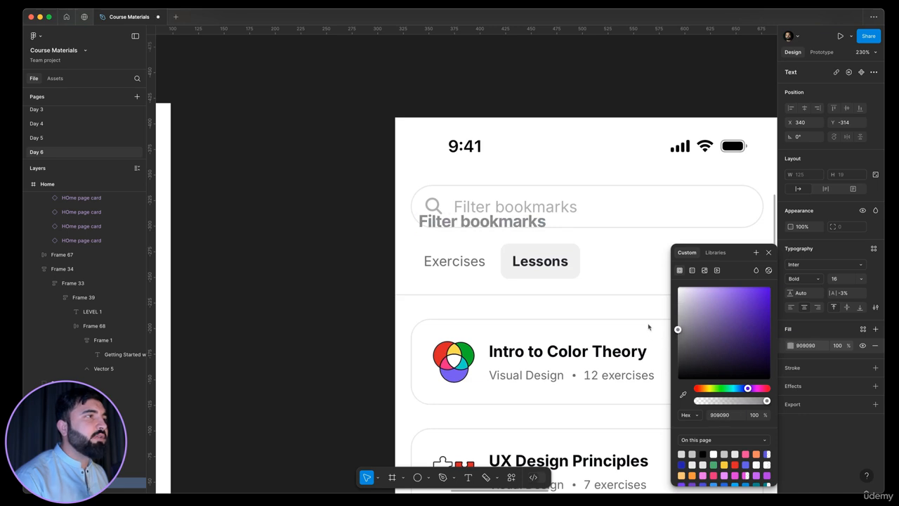
click(805, 279)
click(813, 249)
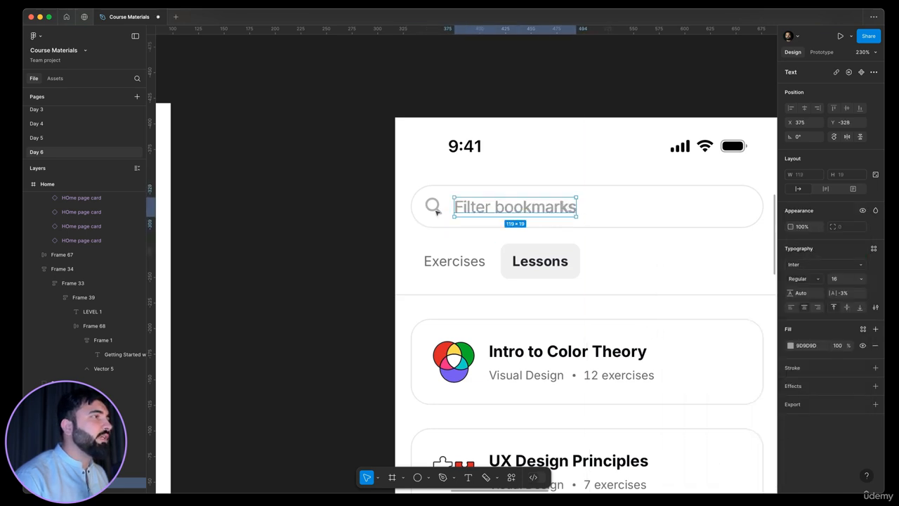
scroll(434, 213, up, 5)
key(ctrl+p)
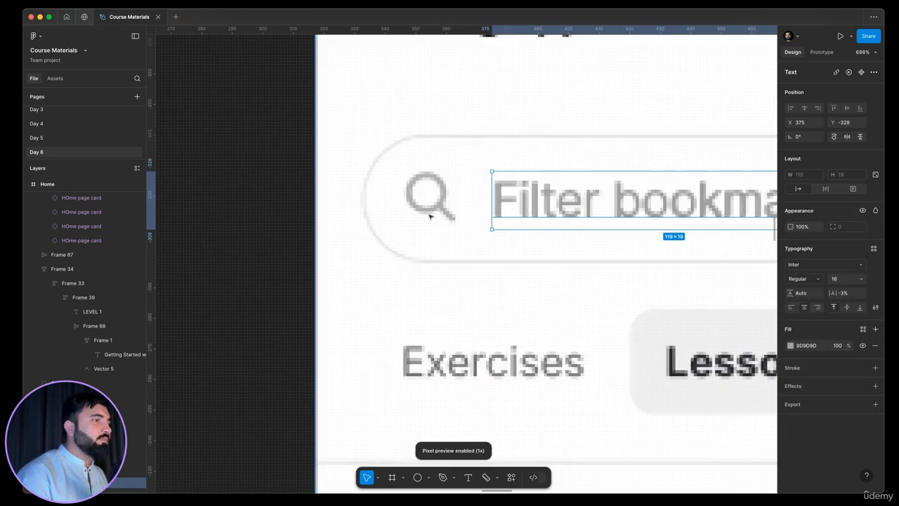
key(ctrl+p)
Step: Insert a search magnifier icon through the Iconify plugin by searching for "search"
key(super+p)
key(Escape)
key(Escape)
key(super+p)
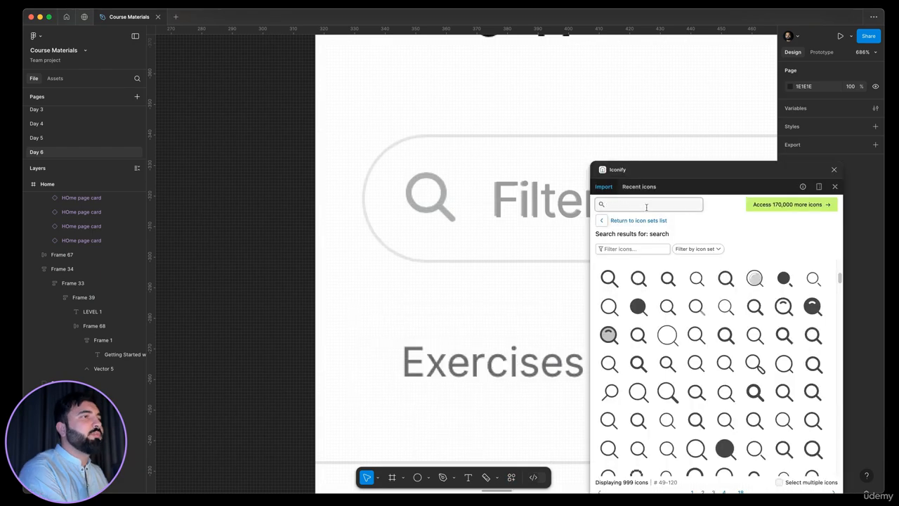
click(646, 205)
text(search)
scroll(639, 400, up, 3)
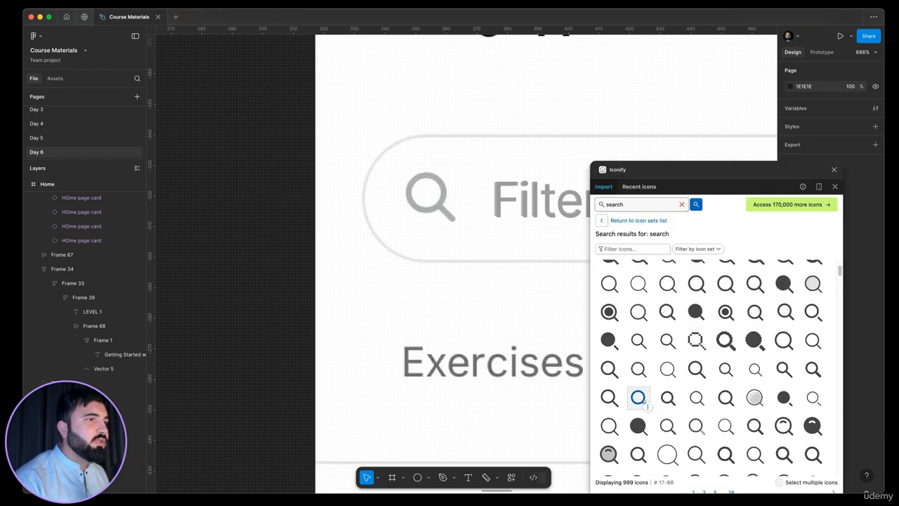
click(637, 398)
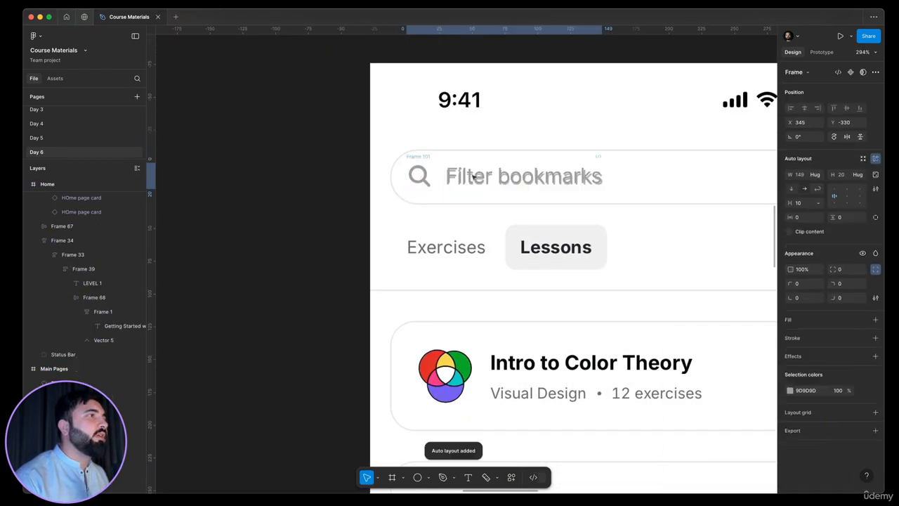
Step: Wrap the search icon and text in an auto layout frame styled as a rounded search bar with a light grey stroke
click(417, 176)
shift+click(522, 176)
key(shift+a)
scroll(595, 209, up, 3)
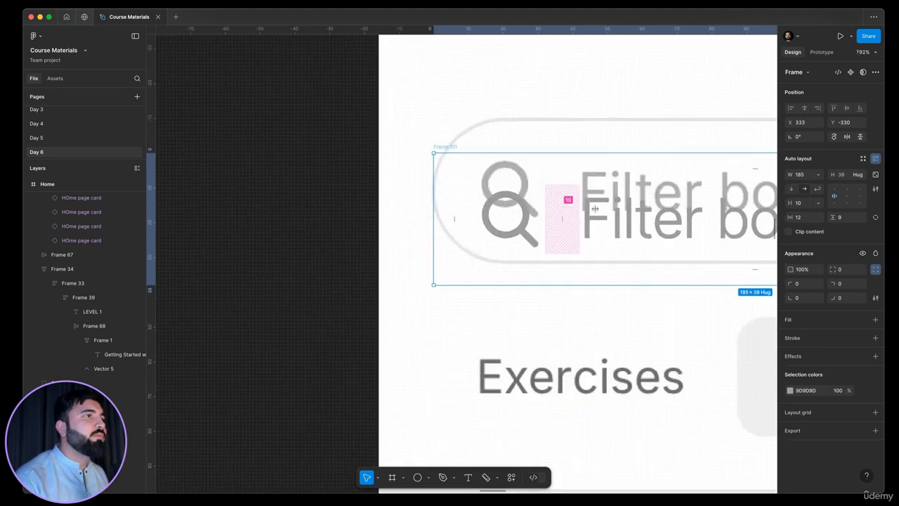
scroll(595, 209, down, 5)
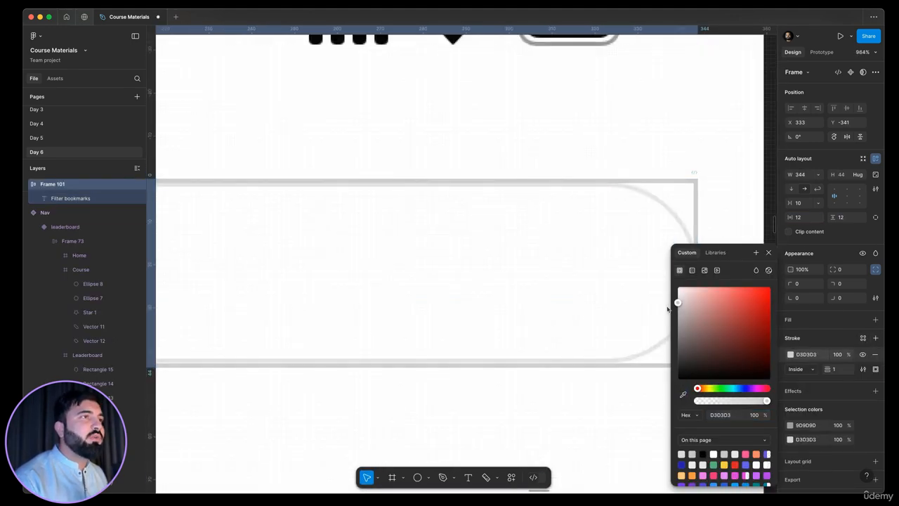
scroll(569, 177, down, 10)
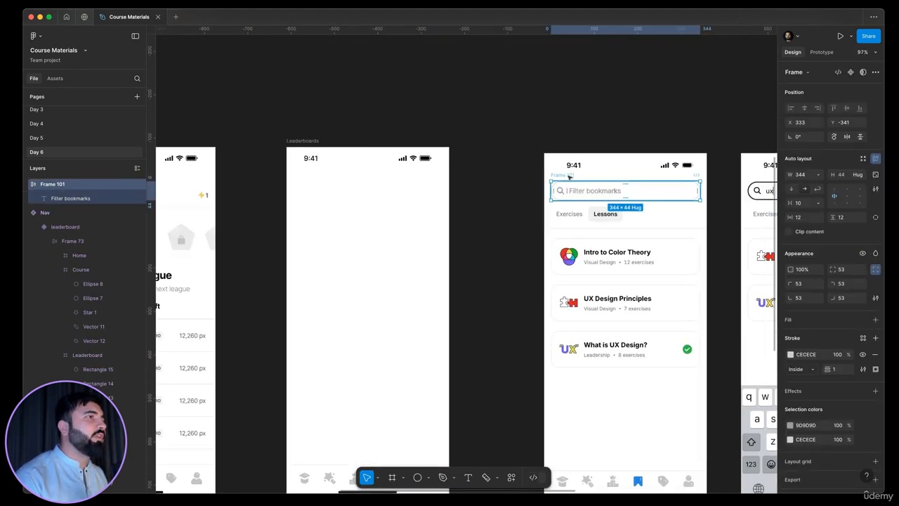
Step: Move the search bar onto the duplicated screen just below the status bar
drag(568, 177, 338, 241)
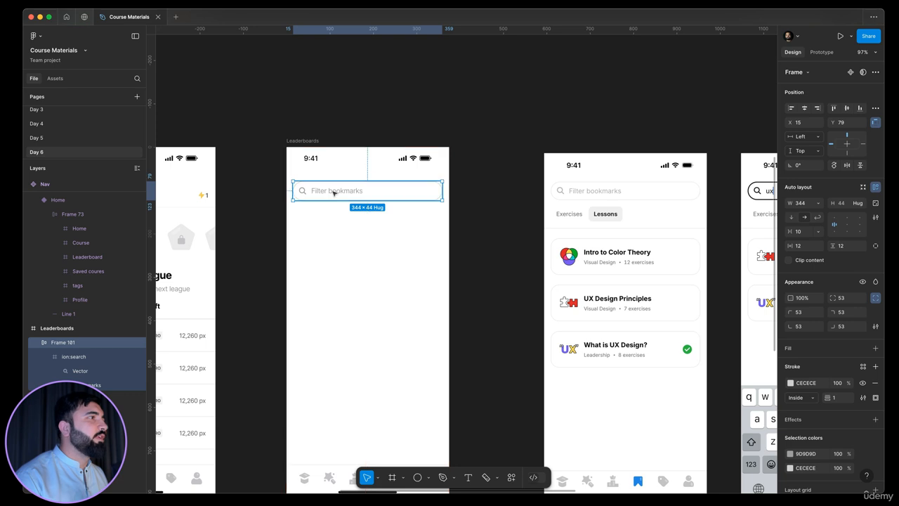
drag(334, 191, 335, 188)
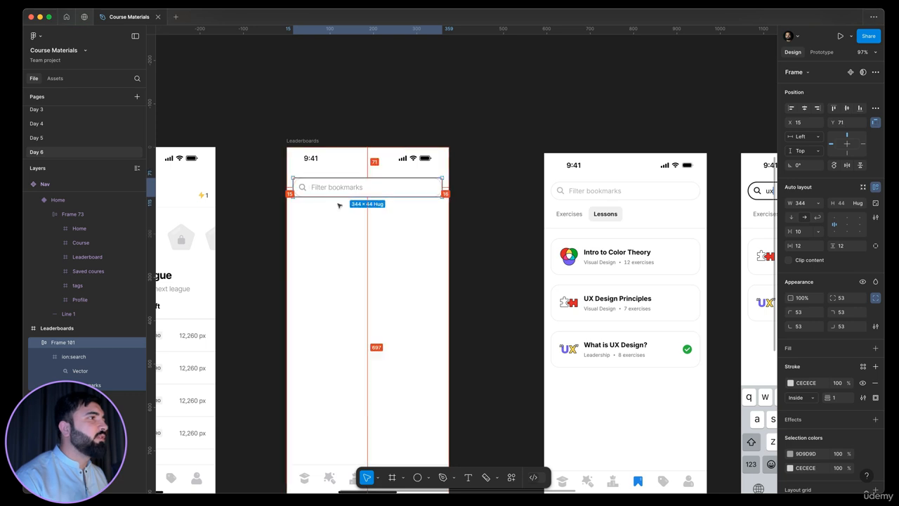
scroll(491, 181, down, 2)
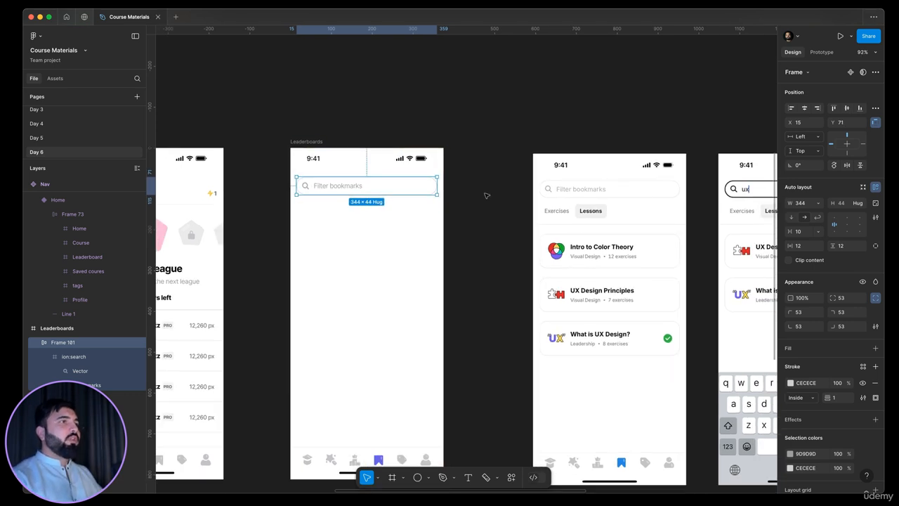
click(491, 195)
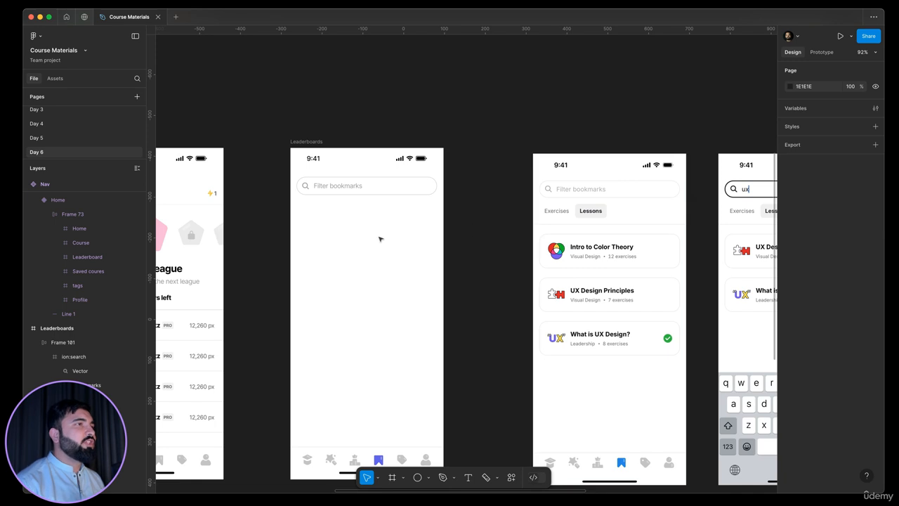
Step: Copy the For you / Beginner / Intermediate / Advance tabs row from the Day 4 page and paste it below the search bar
scroll(580, 213, up, 5)
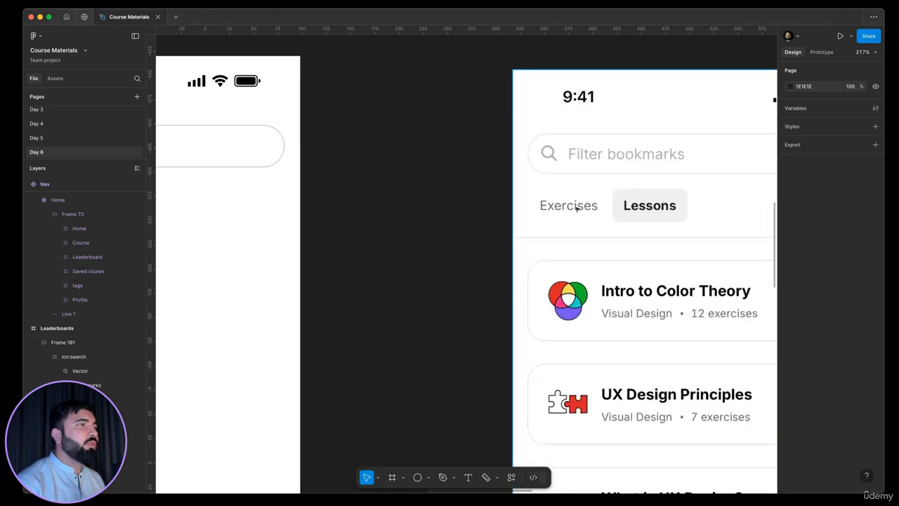
scroll(609, 205, down, 4)
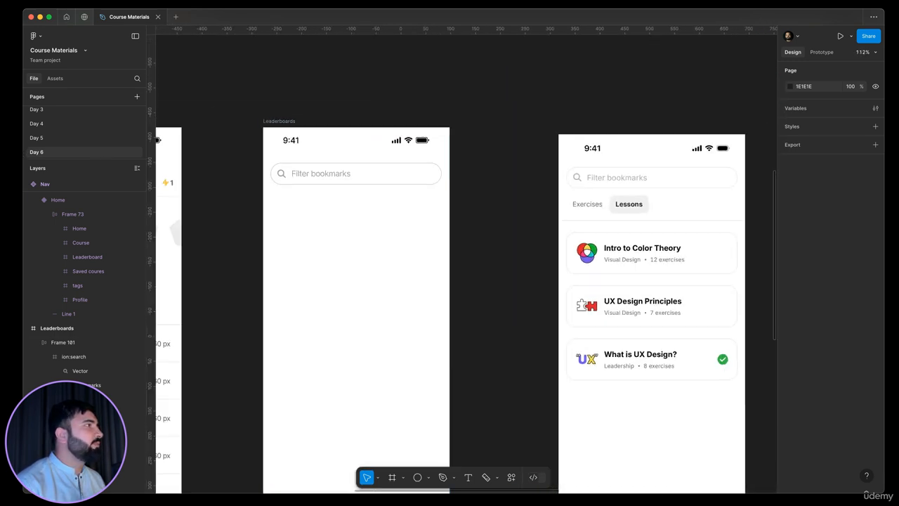
click(43, 124)
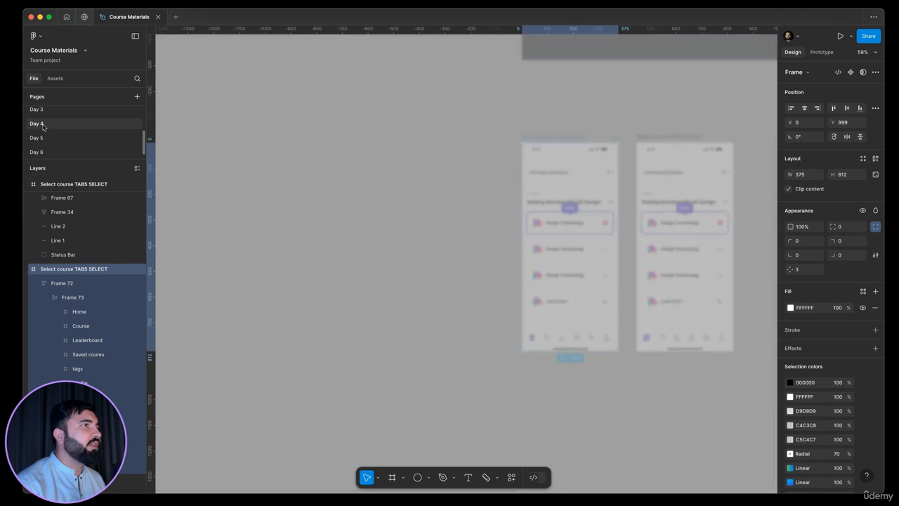
scroll(330, 244, up, 3)
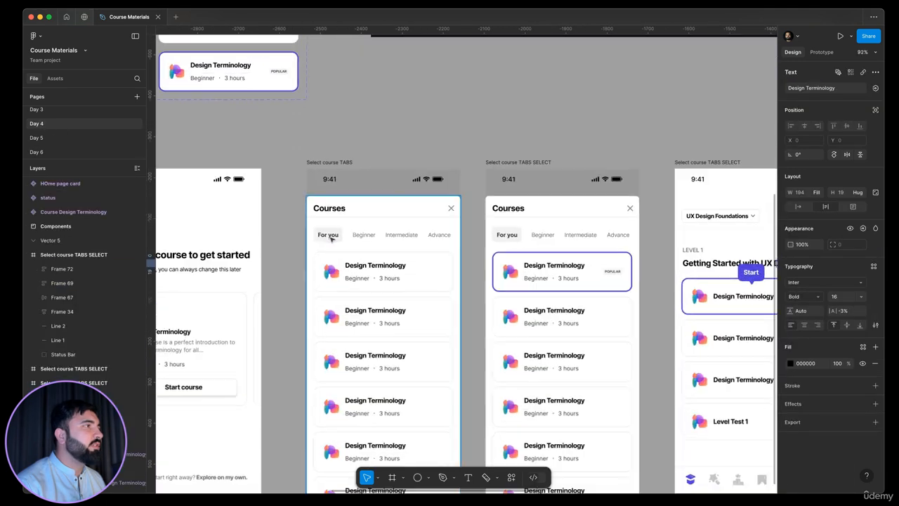
click(331, 237)
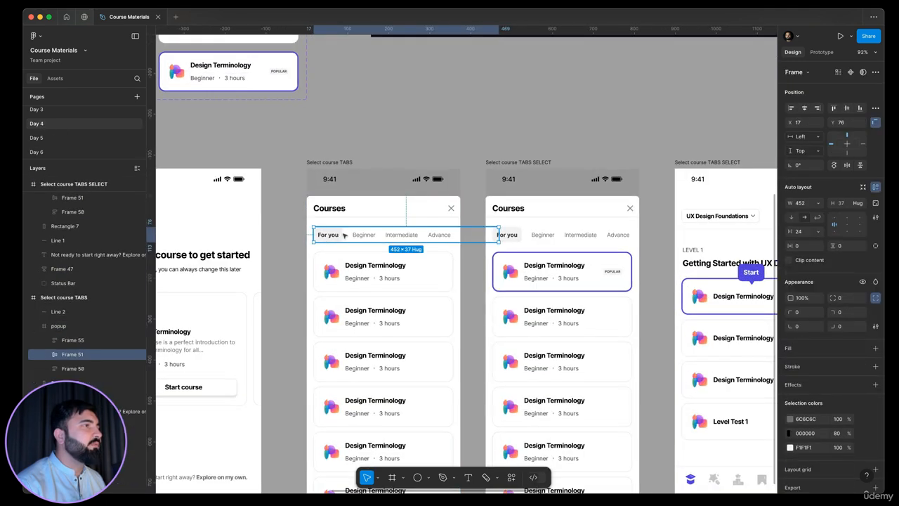
click(36, 151)
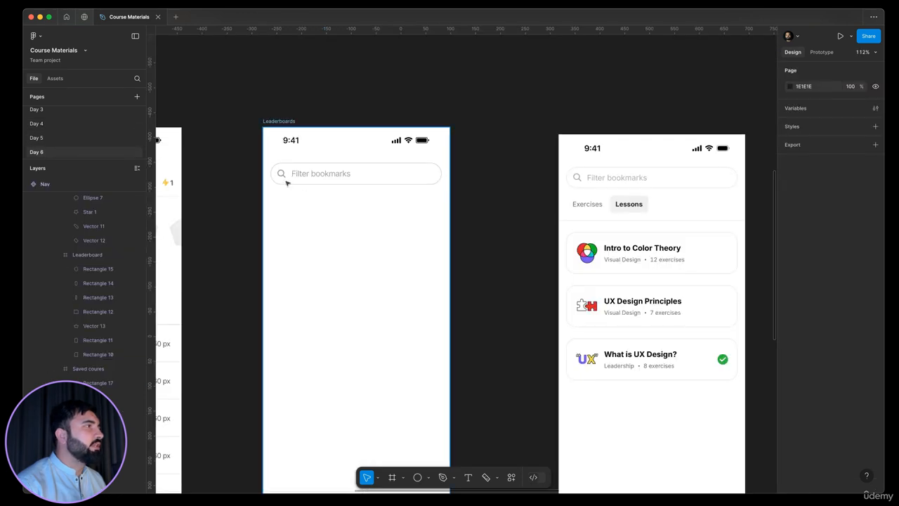
scroll(286, 182, up, 4)
key(ctrl+v)
scroll(315, 217, down, 3)
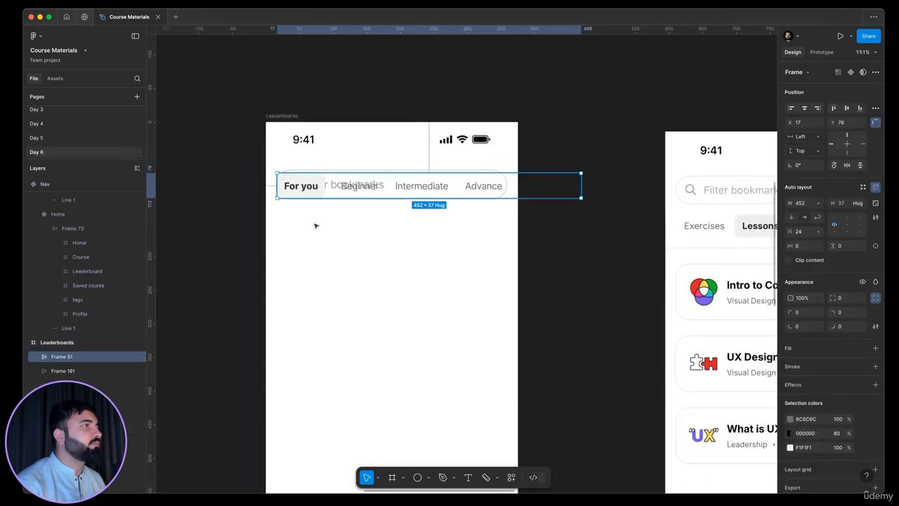
drag(317, 186, 317, 225)
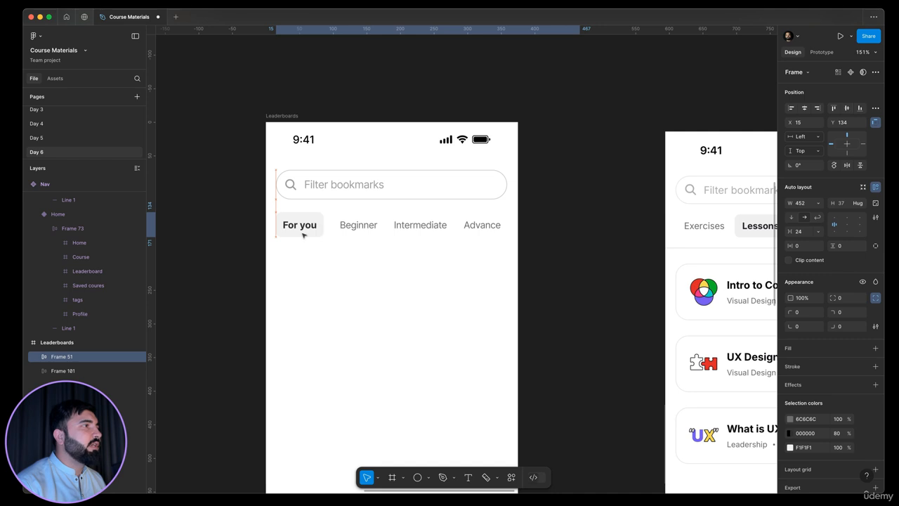
Step: Rename the first tab label from For you to "Exercise"
double_click(303, 232)
click(360, 229)
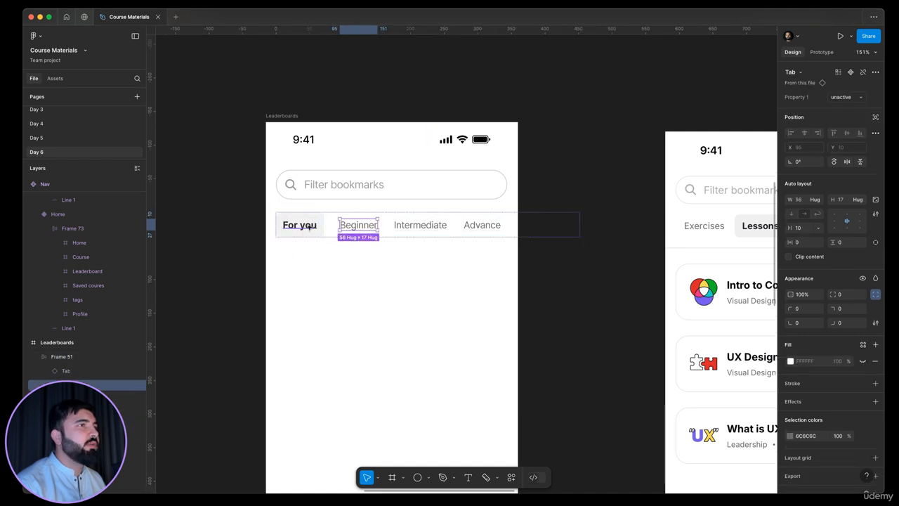
click(308, 227)
double_click(307, 225)
text(E)
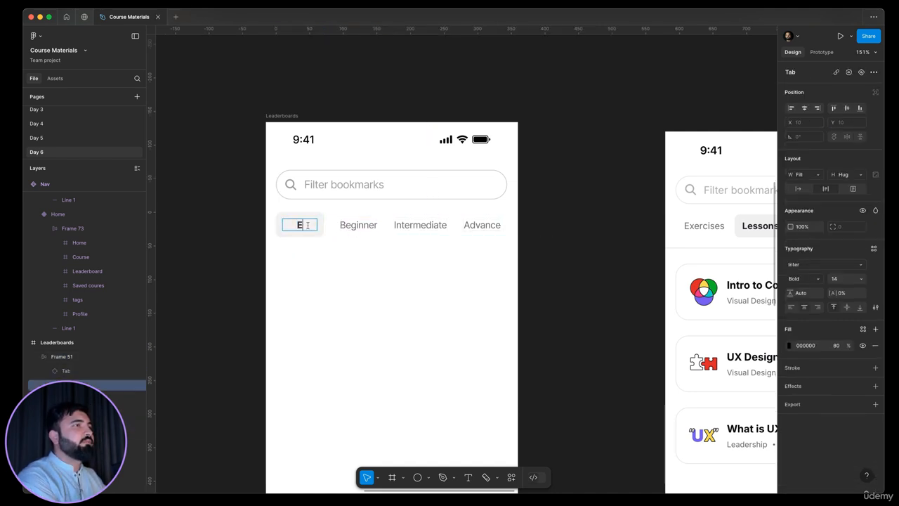
text(xec)
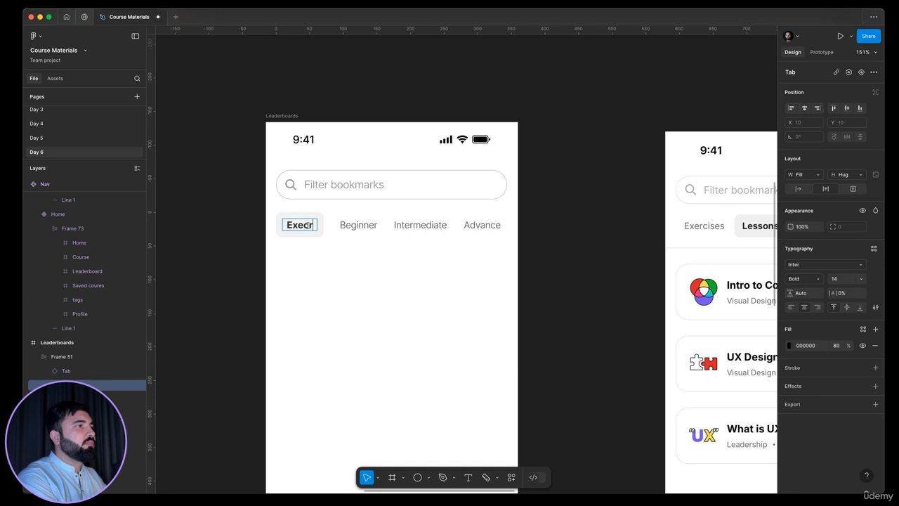
text(rise)
key(BackSpace)
key(BackSpace)
key(BackSpace)
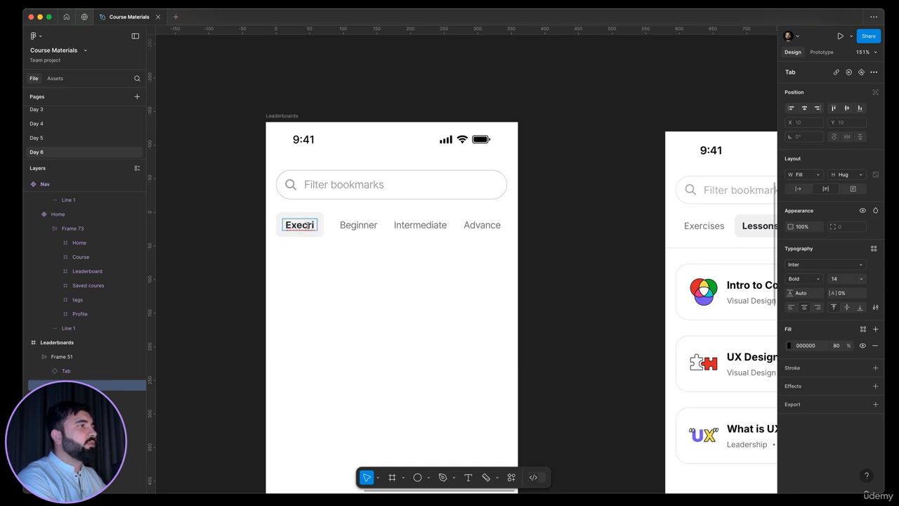
text(ise)
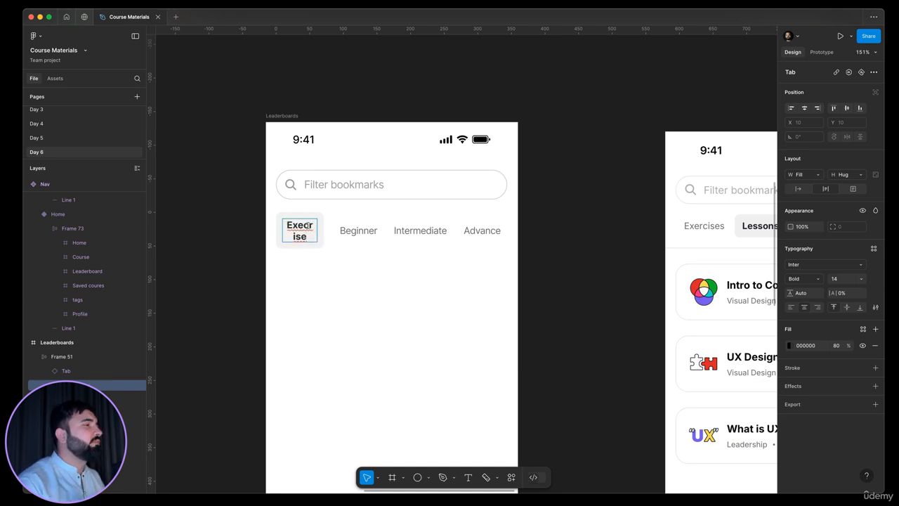
right_click(309, 232)
click(321, 232)
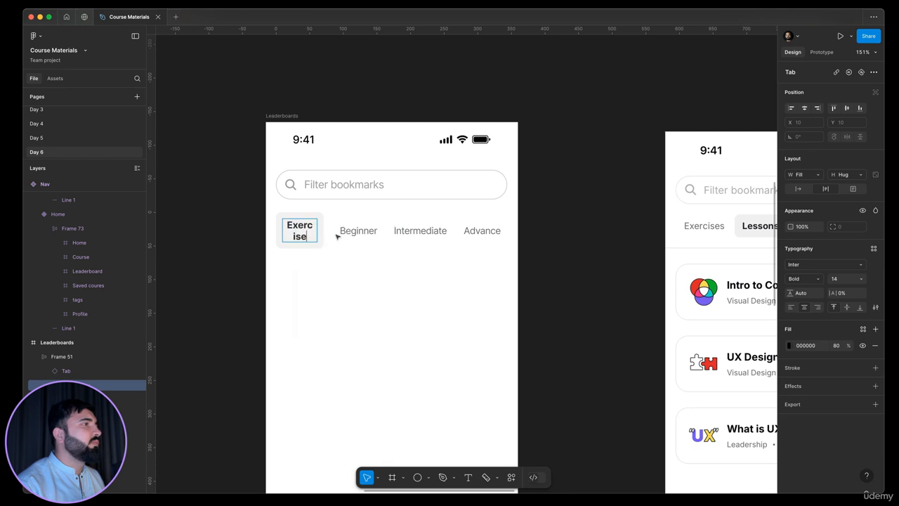
key(Escape)
Step: Rename the second tab label to "Lessons"
click(344, 233)
double_click(344, 232)
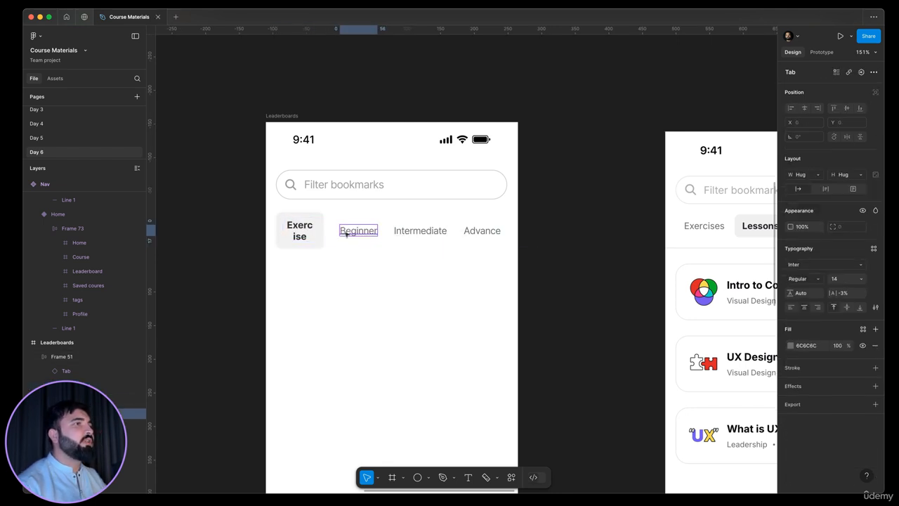
double_click(344, 233)
text(Lessons)
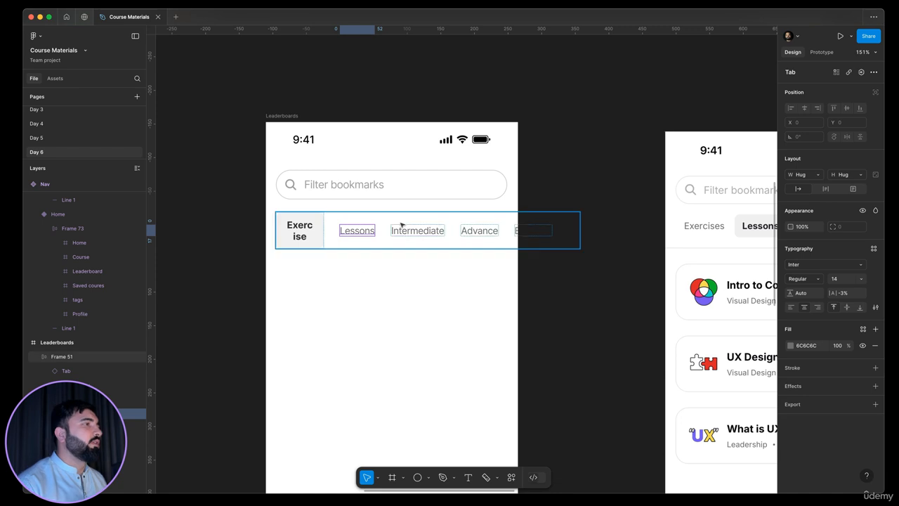
Step: Delete the Intermediate, Advance and remaining extra tabs from the row
click(412, 236)
shift+click(466, 231)
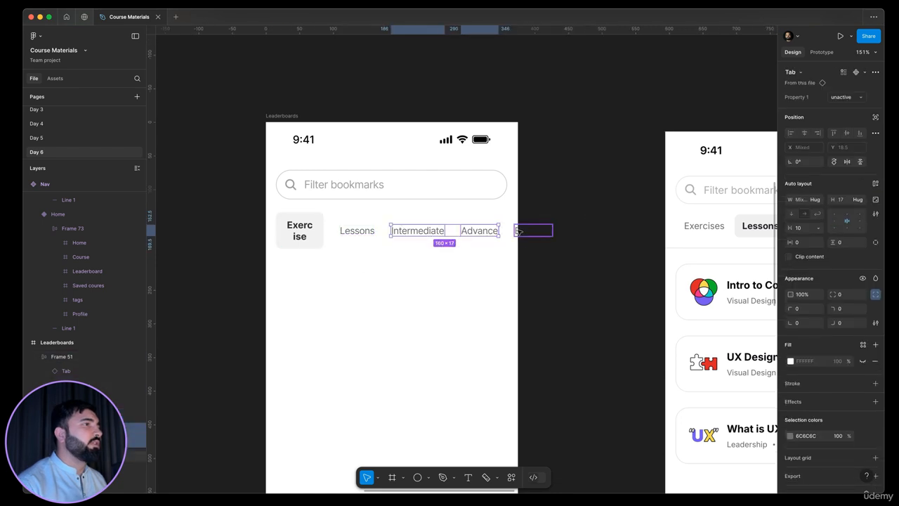
shift+click(518, 230)
key(Delete)
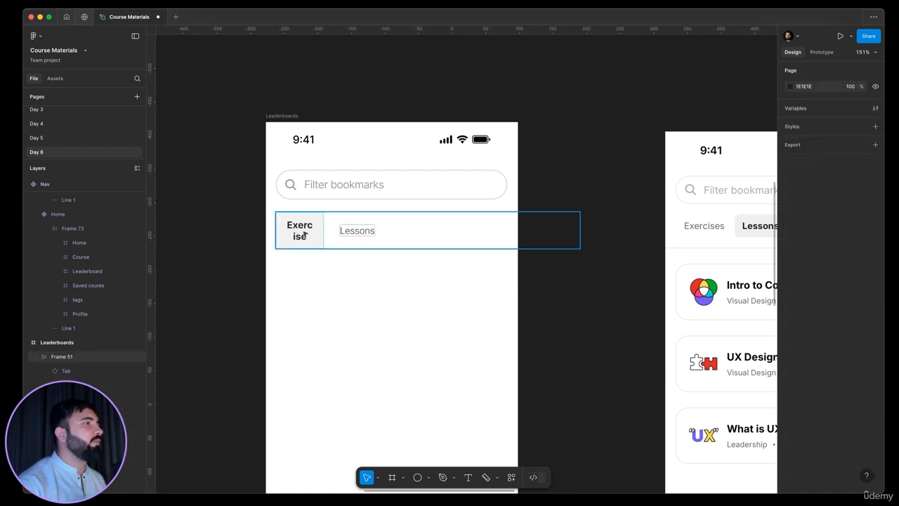
Step: Open the Tab main component and set its label text width to hug contents, then return to the instance
click(304, 234)
right_click(309, 237)
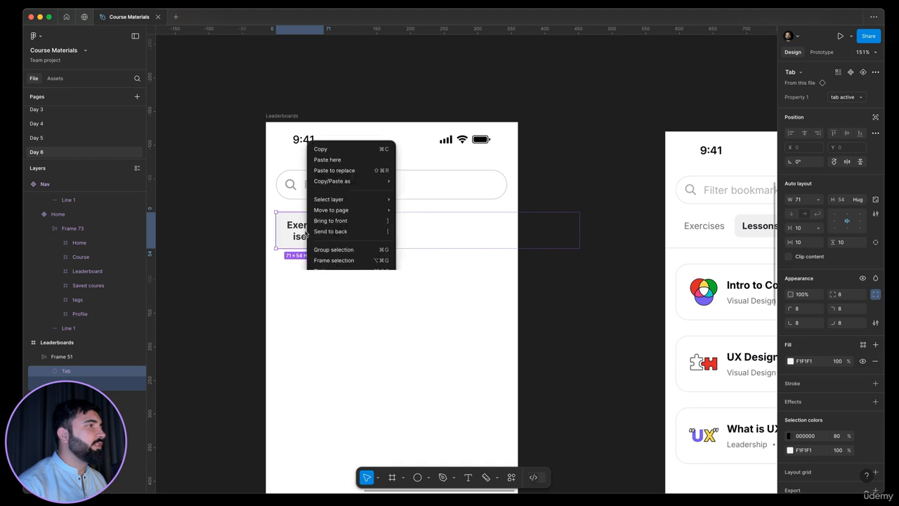
mouse_move(351, 374)
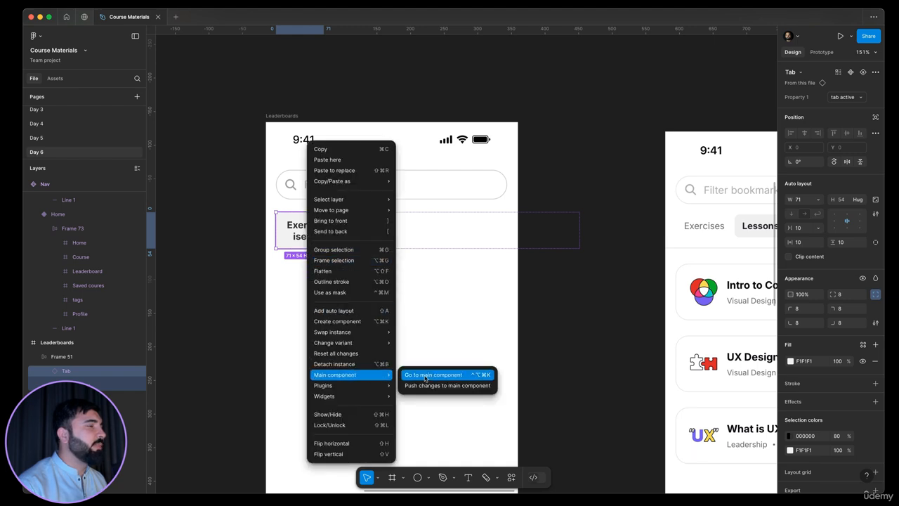
click(433, 375)
scroll(472, 254, up, 5)
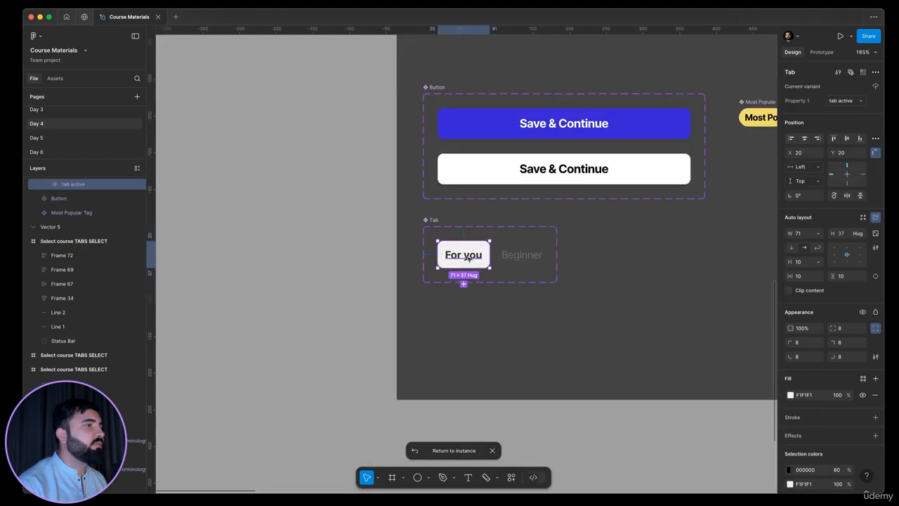
double_click(489, 251)
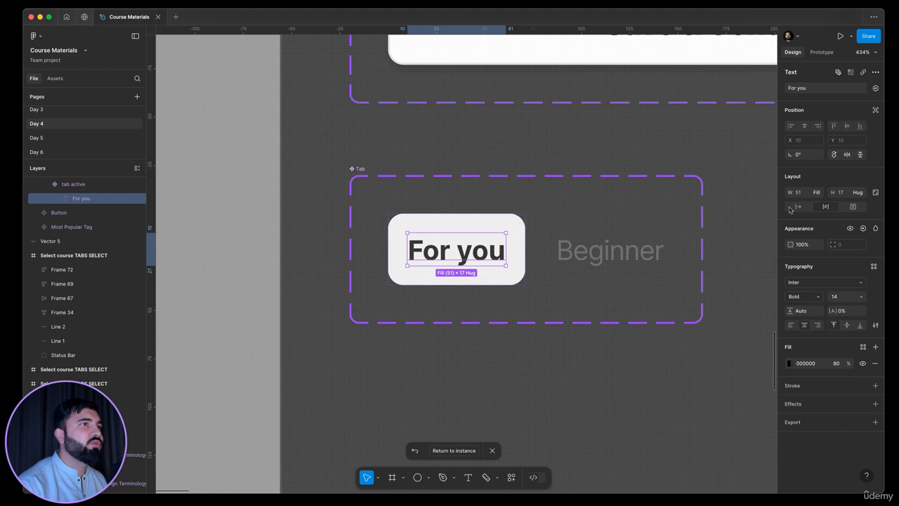
click(819, 194)
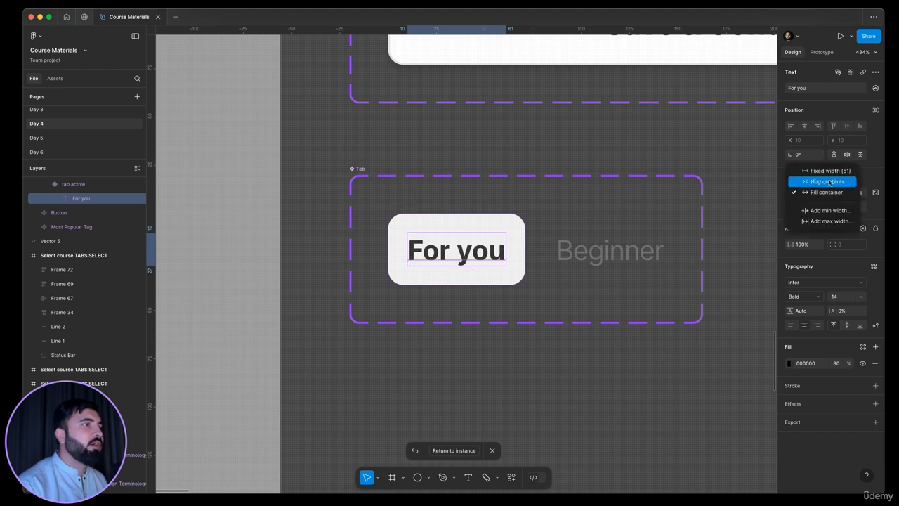
click(830, 182)
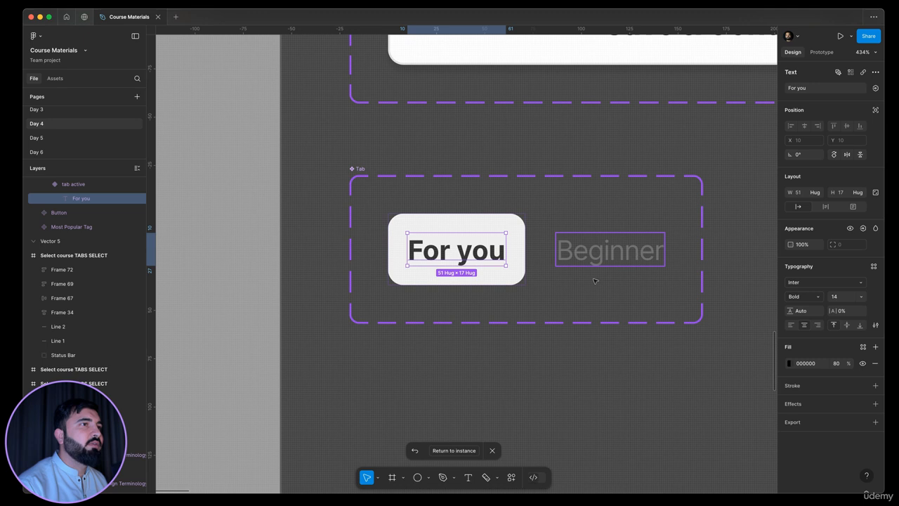
click(450, 451)
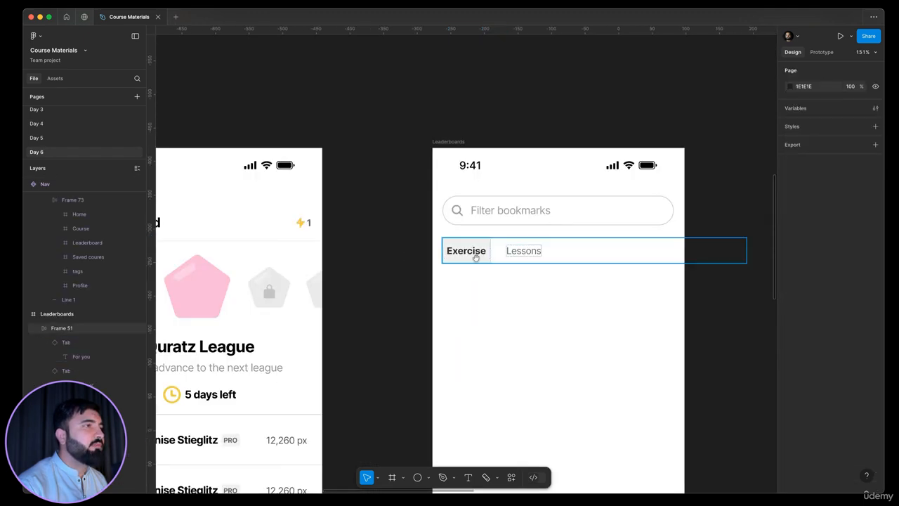
Step: Inspect the renamed Exercise and Lessons tabs on the bookmarks screen
scroll(449, 257, right, 2)
scroll(428, 257, up, 5)
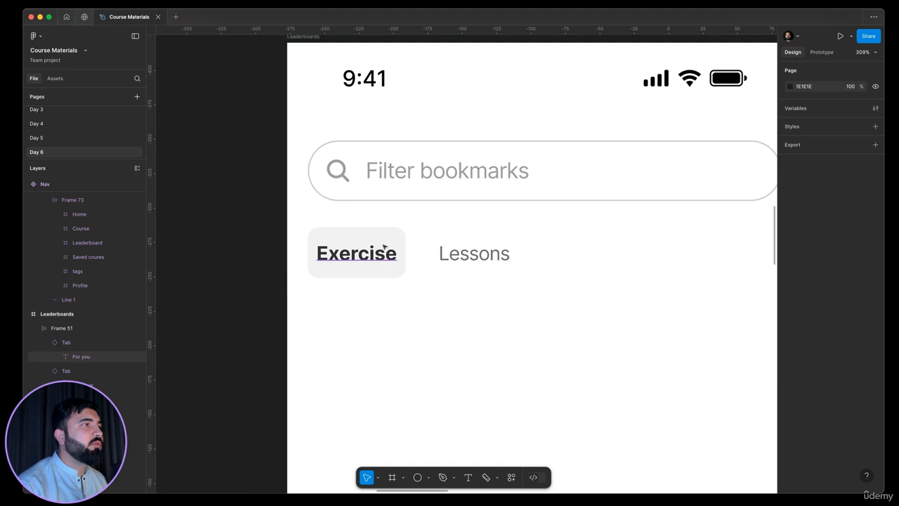
scroll(323, 267, down, 4)
scroll(421, 256, up, 3)
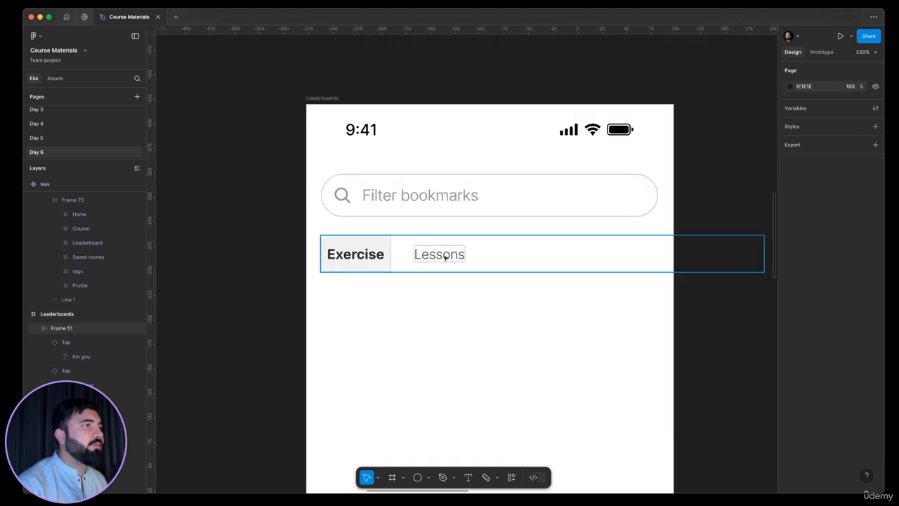
click(445, 257)
key(Escape)
scroll(375, 279, down, 4)
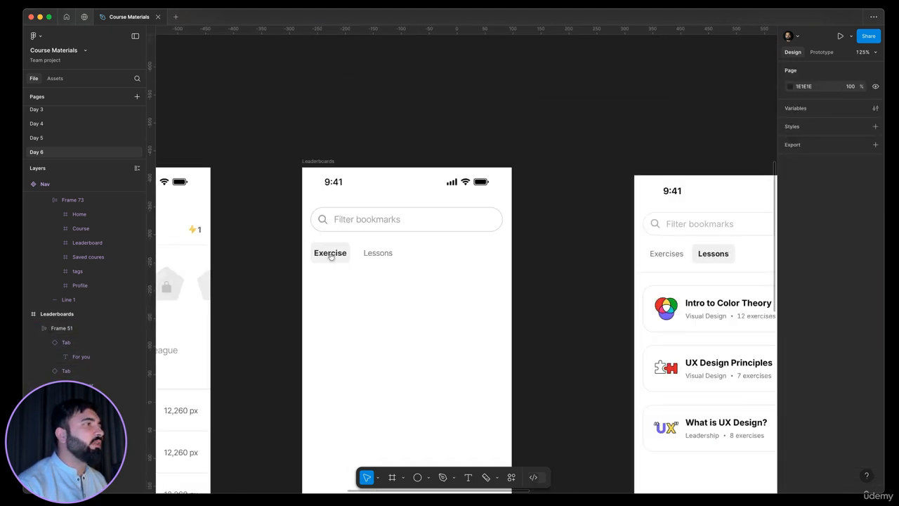
click(334, 258)
drag(500, 258, 440, 253)
click(212, 268)
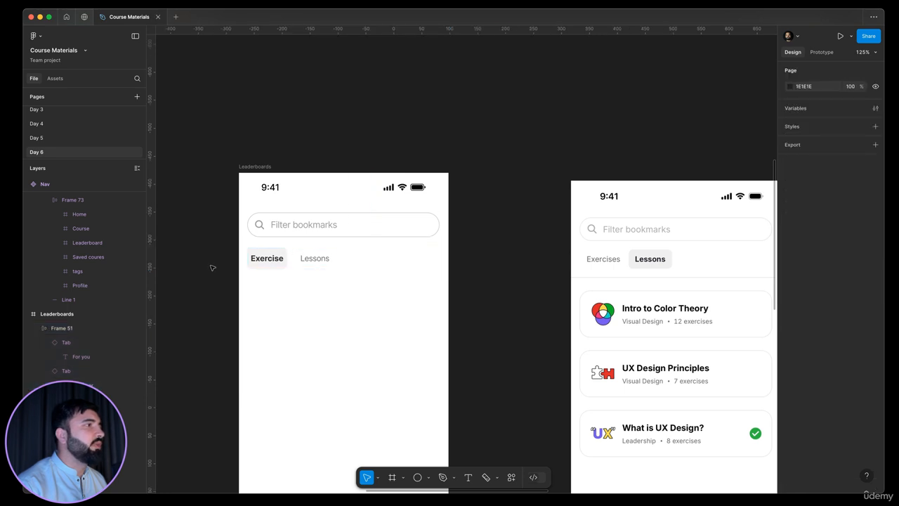
Step: Wrap the tabs row in a new auto layout frame
scroll(246, 229, down, 2)
scroll(245, 229, left, 1)
click(304, 204)
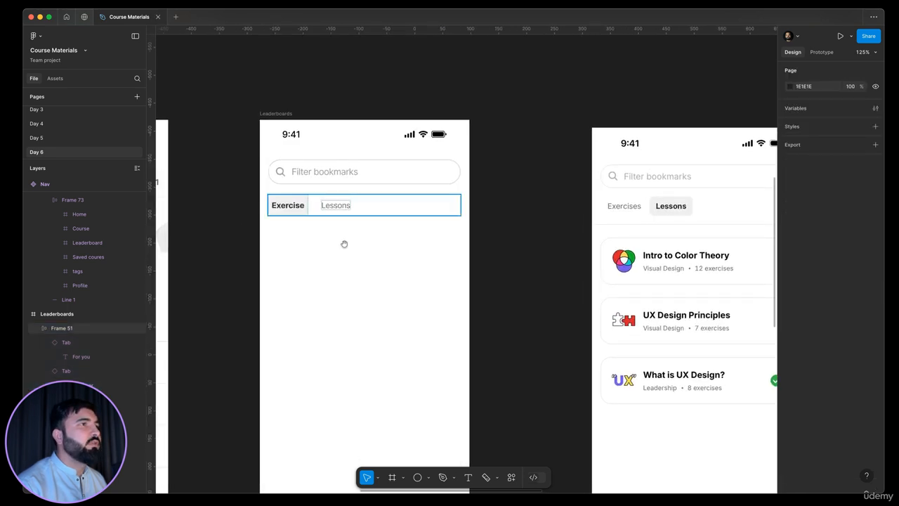
drag(344, 244, 287, 225)
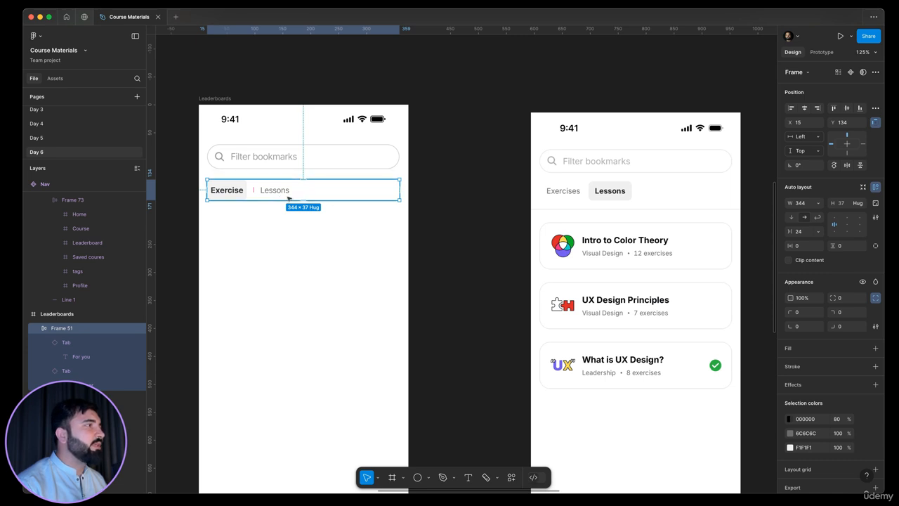
key(shift+a)
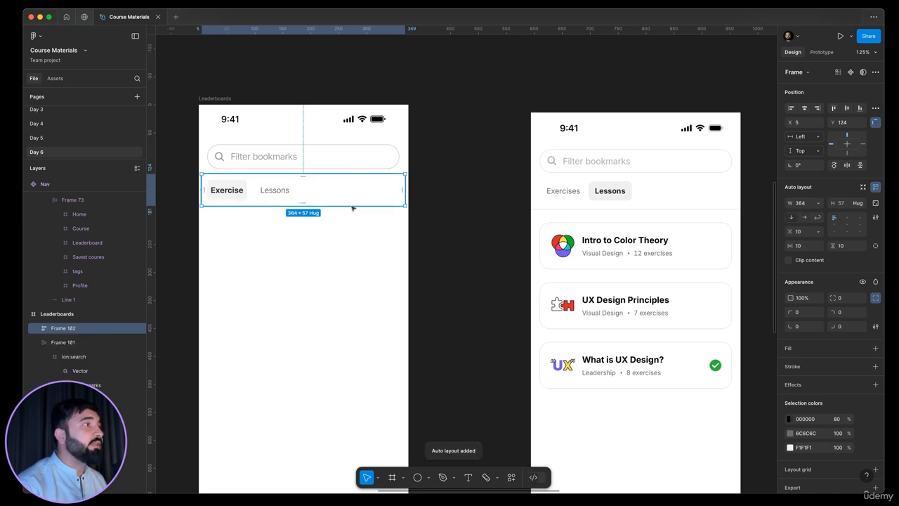
Step: Stretch the tabs frame to the full 375 screen width and set its horizontal padding to 16
drag(410, 201, 409, 203)
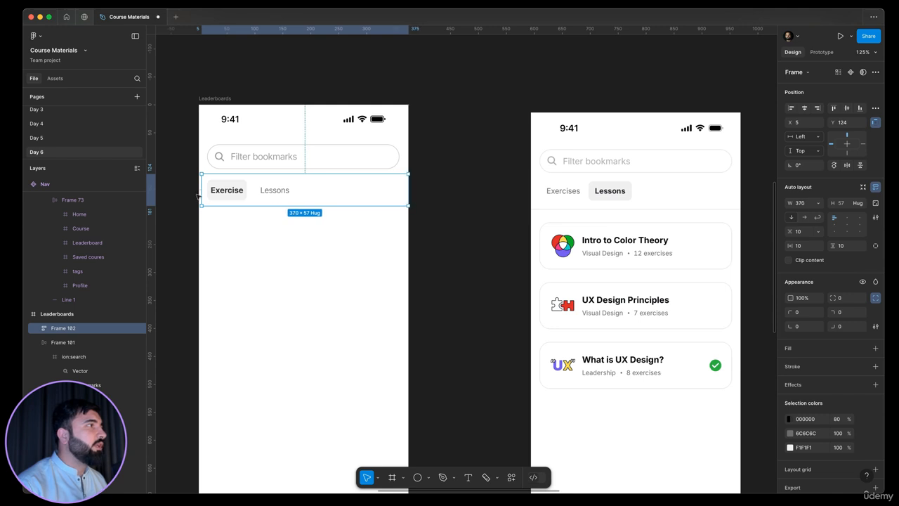
drag(196, 197, 198, 196)
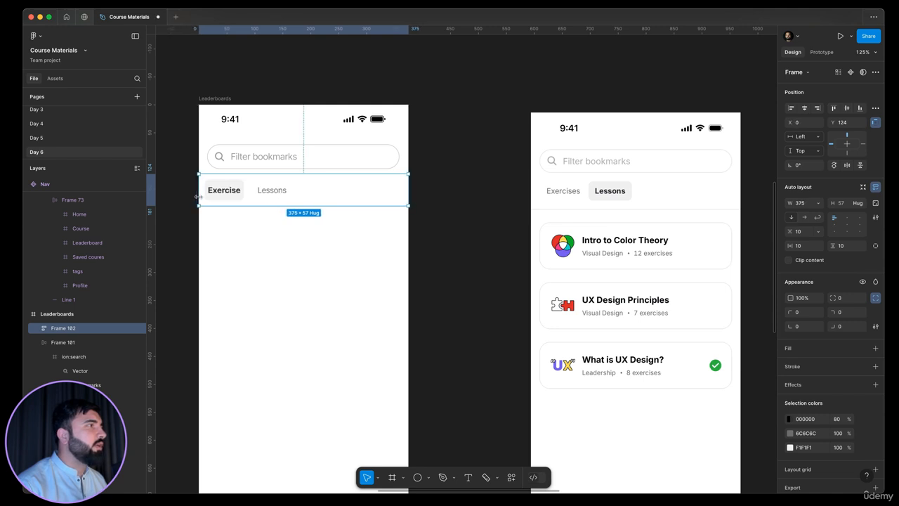
click(805, 248)
text(1)
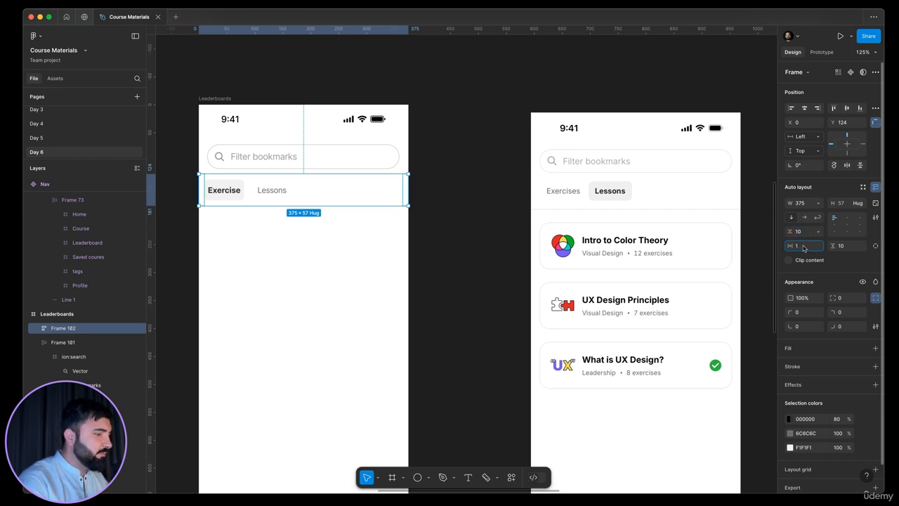
text(6)
key(Return)
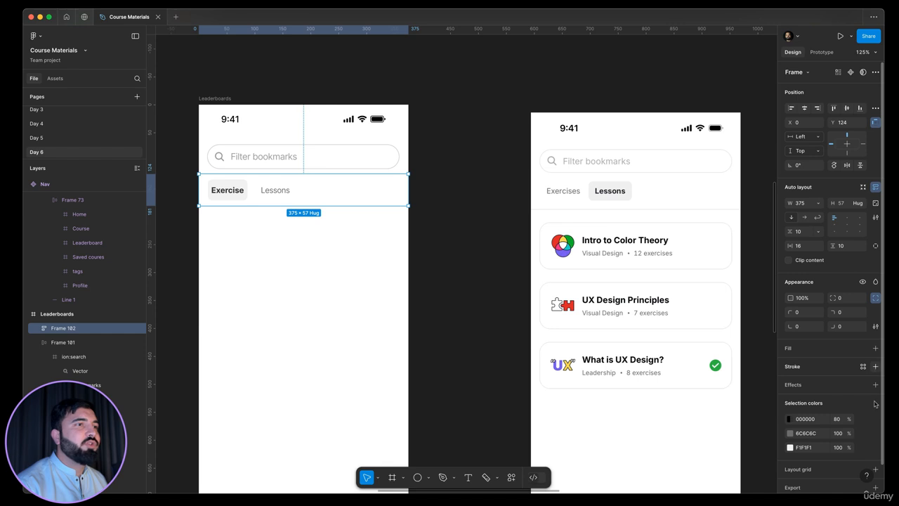
Step: Add a 1 px bottom-only stroke to the tabs frame, sampling the colour E5E5E5 from the reference screen's divider
click(875, 366)
click(875, 398)
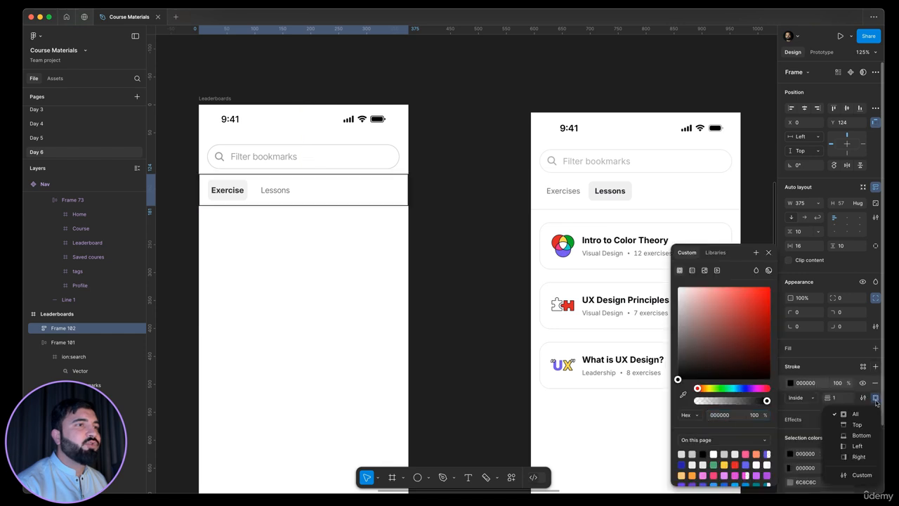
click(862, 435)
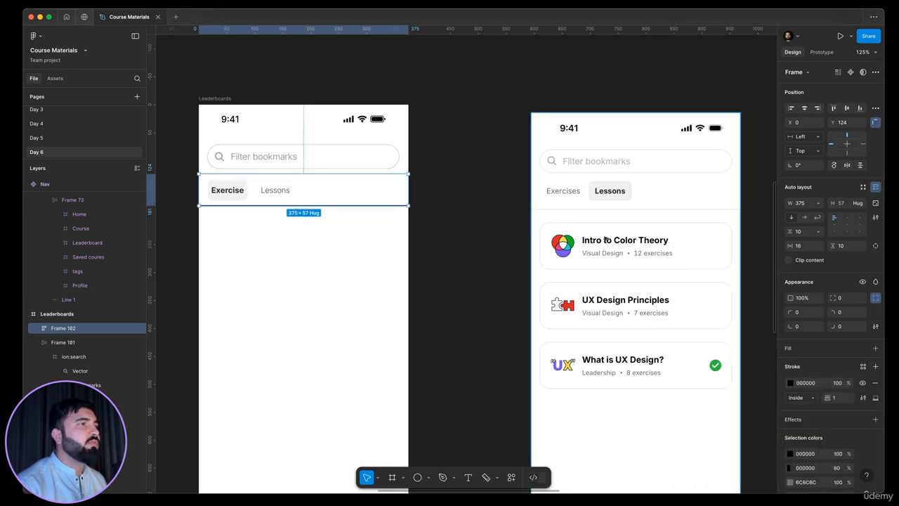
scroll(590, 224, up, 10)
click(791, 383)
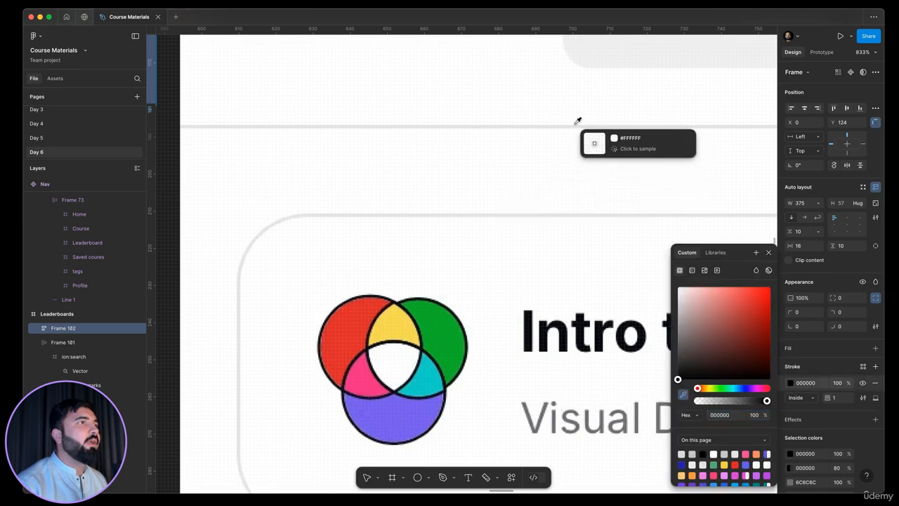
click(576, 124)
scroll(653, 146, down, 3)
scroll(653, 146, down, 10)
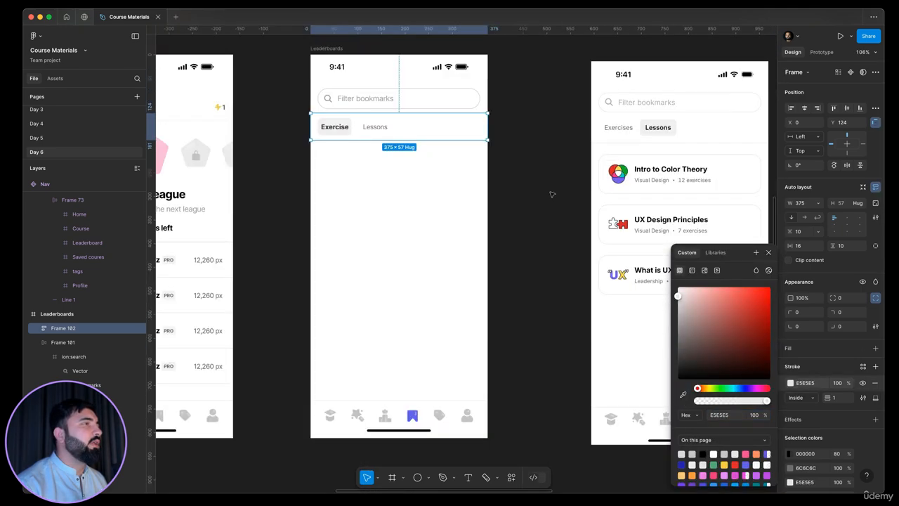
click(547, 193)
scroll(558, 240, up, 3)
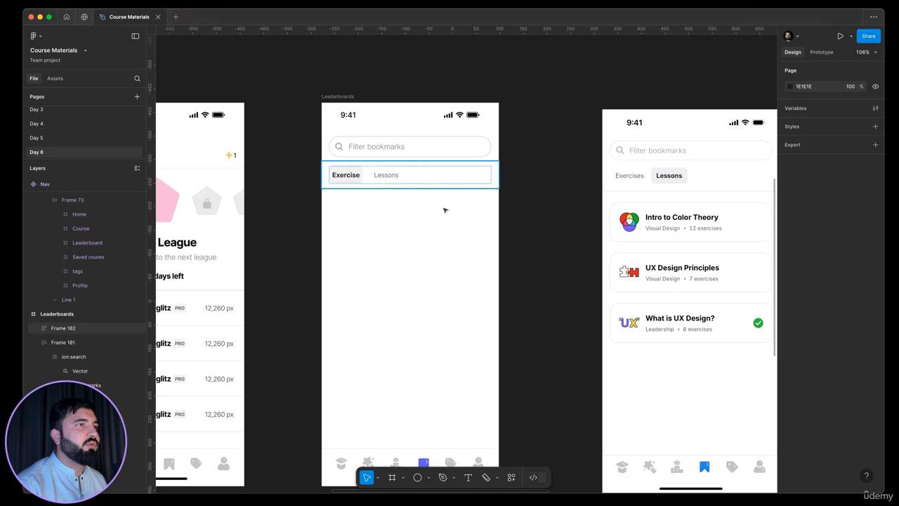
scroll(488, 234, left, 1)
scroll(514, 263, right, 2)
scroll(513, 262, down, 1)
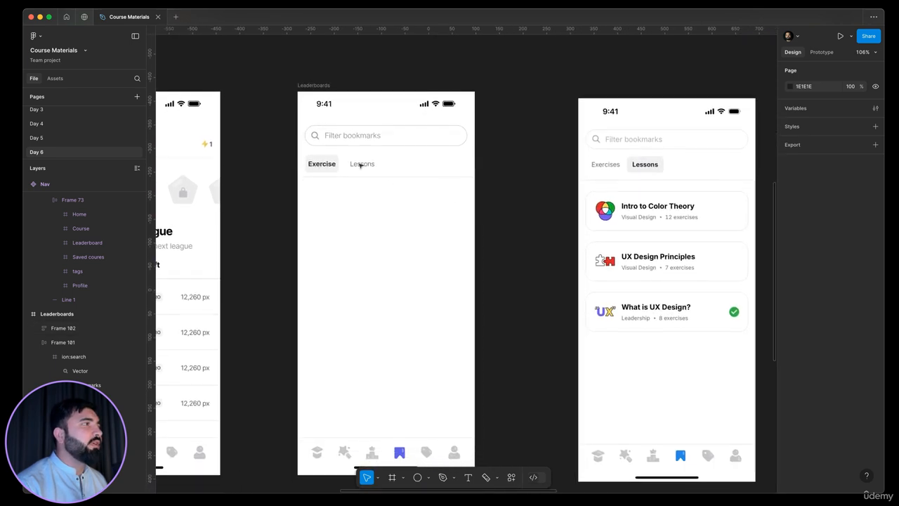
click(391, 169)
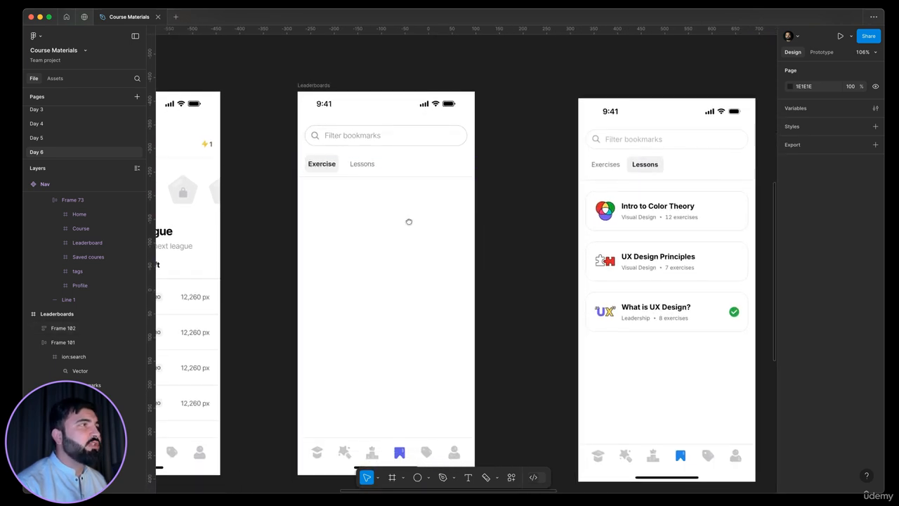
Step: Switch the Lessons tab instance on the bookmarks screen to the tab active variant
scroll(383, 190, right, 1)
click(357, 163)
double_click(358, 162)
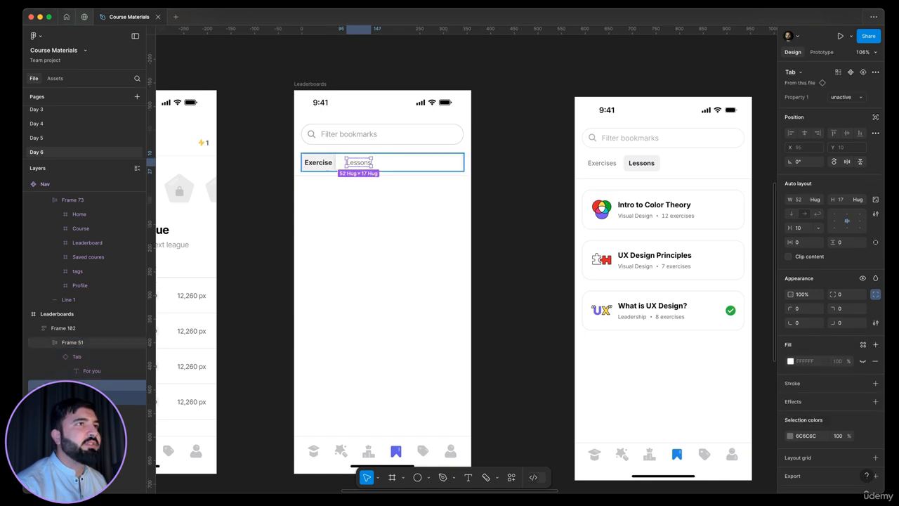
click(846, 97)
click(822, 106)
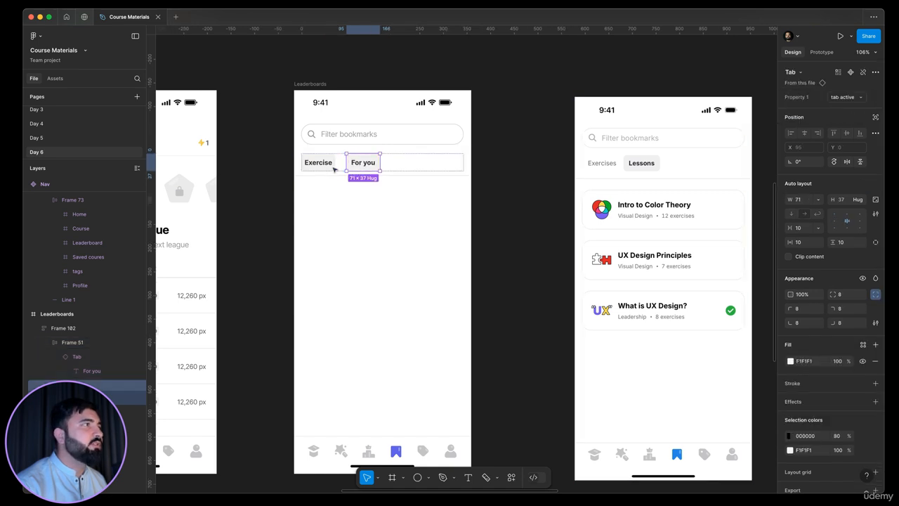
Step: Switch the Exercise tab instance to the unactive variant
click(334, 169)
click(843, 97)
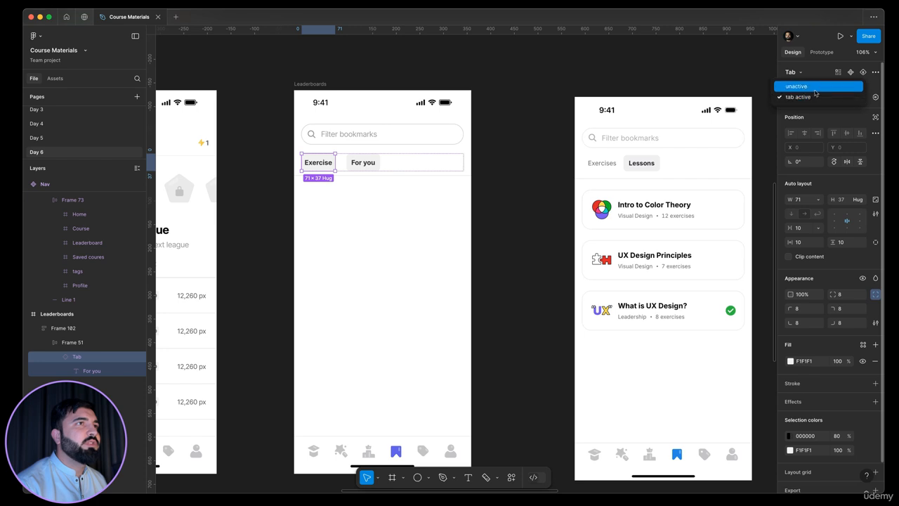
click(815, 90)
Step: Rename the first tab's label to Exercises, correcting its spelling
scroll(320, 164, up, 1)
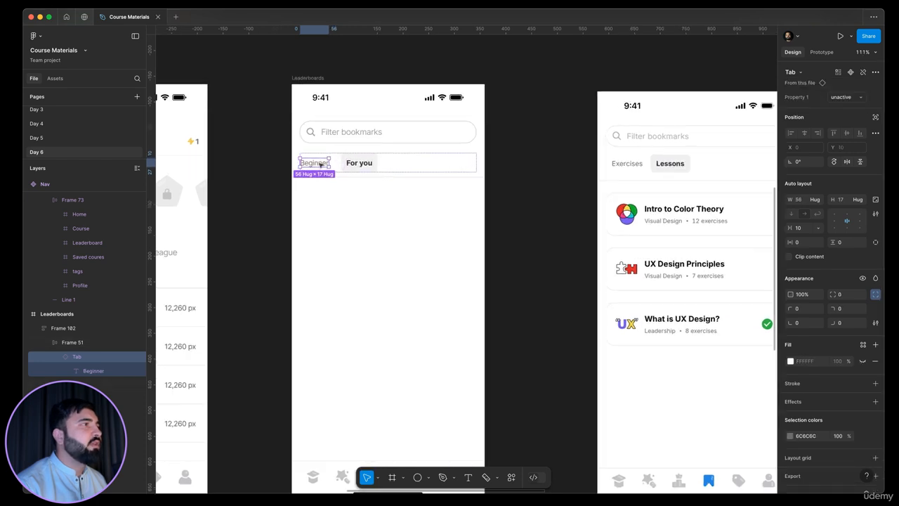
scroll(319, 163, up, 3)
scroll(320, 164, down, 3)
double_click(320, 165)
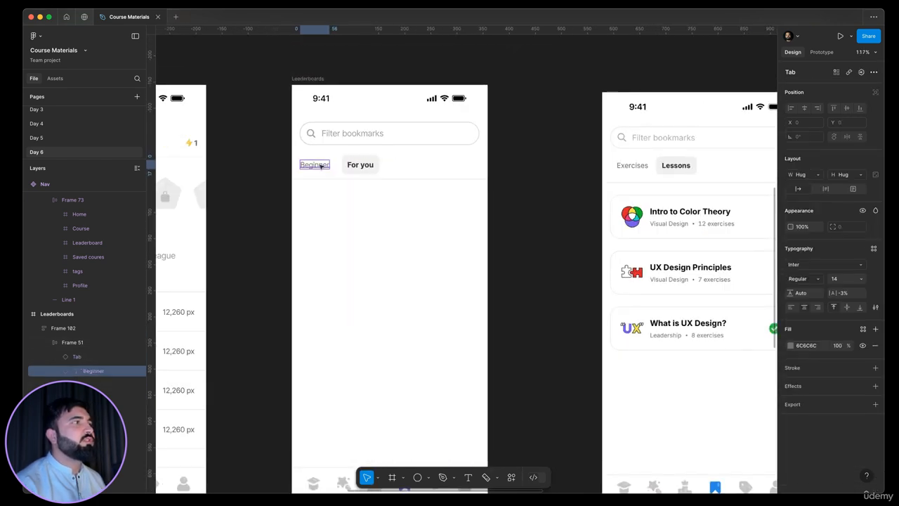
double_click(321, 164)
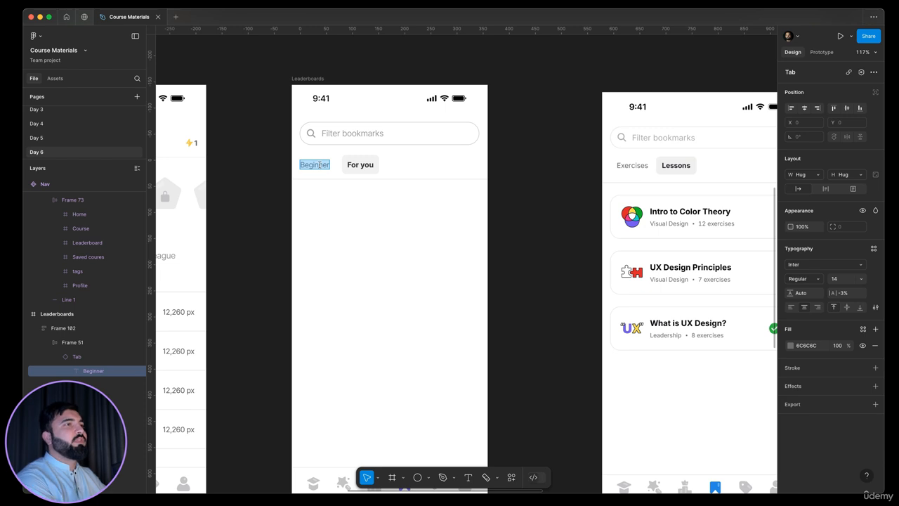
text(Exc)
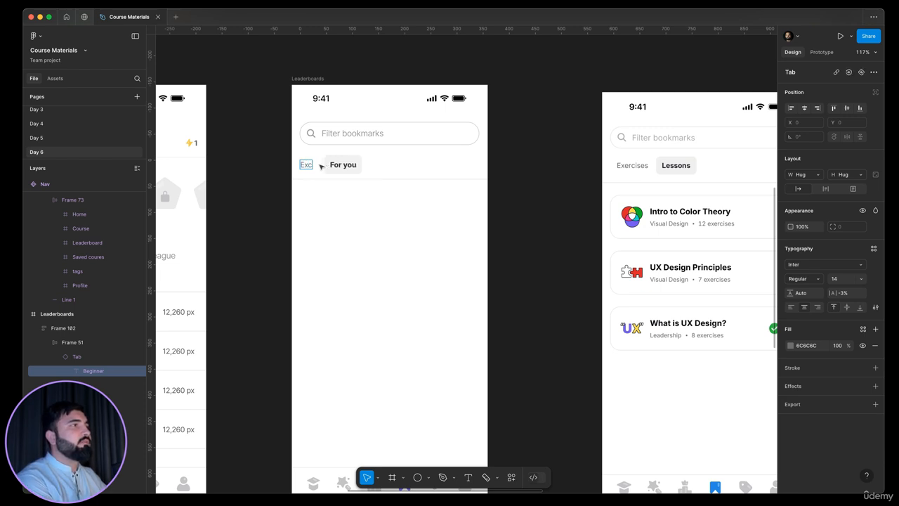
text(ercise)
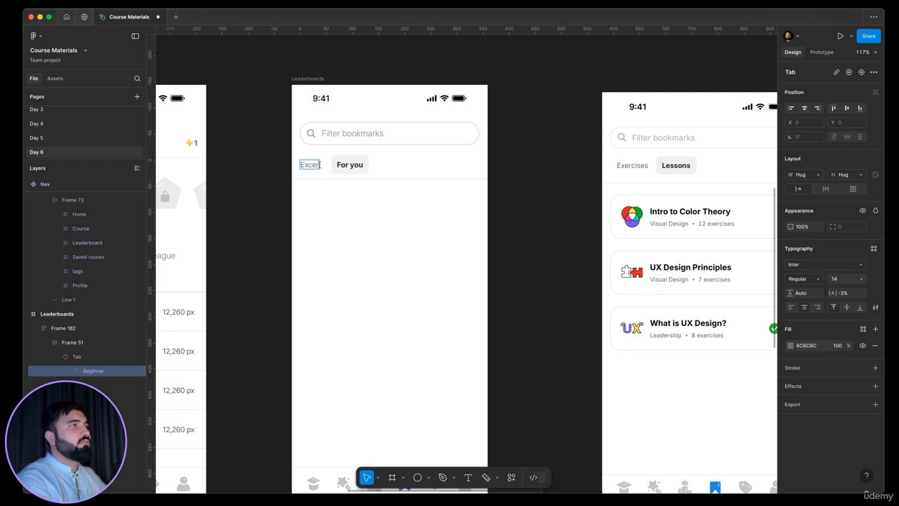
text(s)
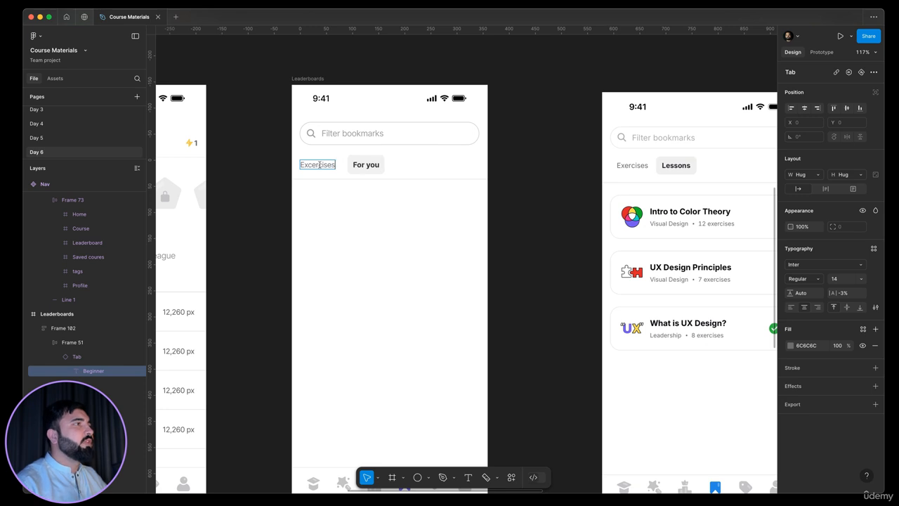
right_click(327, 165)
click(340, 174)
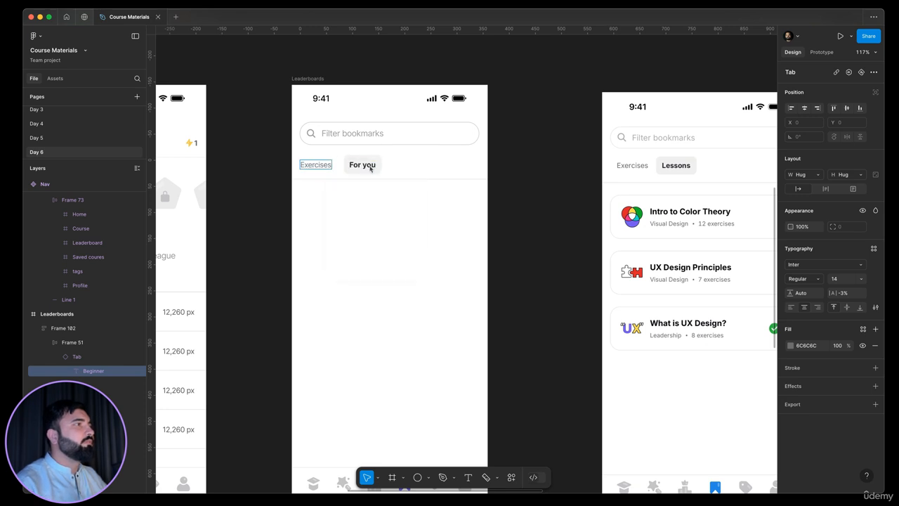
Step: Rename the second tab's label to Lessons
double_click(368, 167)
text(L)
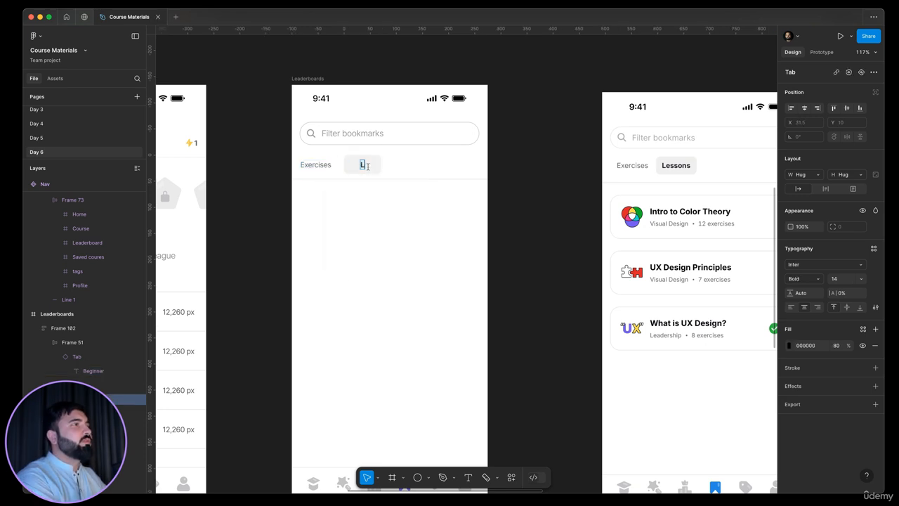
text(essons)
key(Escape)
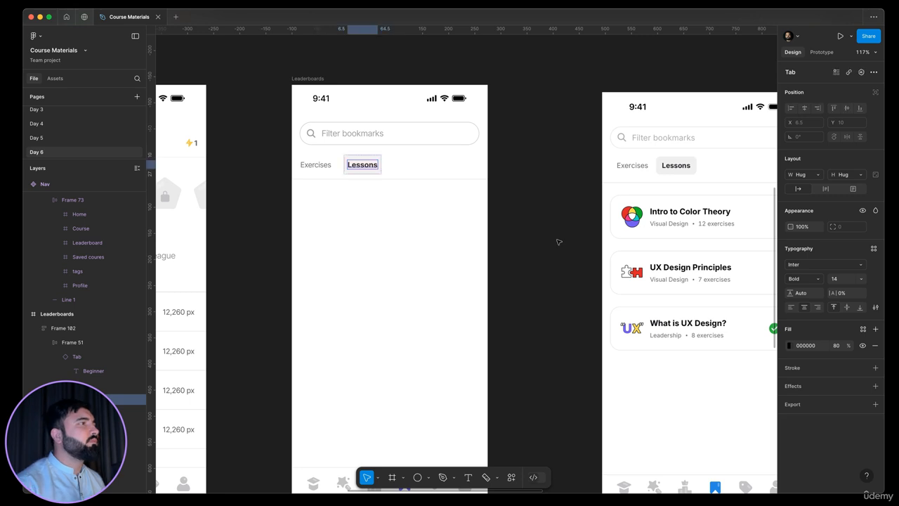
Step: Duplicate a Design Terminology card from the Home screen onto the bookmarks screen below the tabs
click(559, 241)
scroll(594, 189, down, 5)
scroll(595, 189, right, 3)
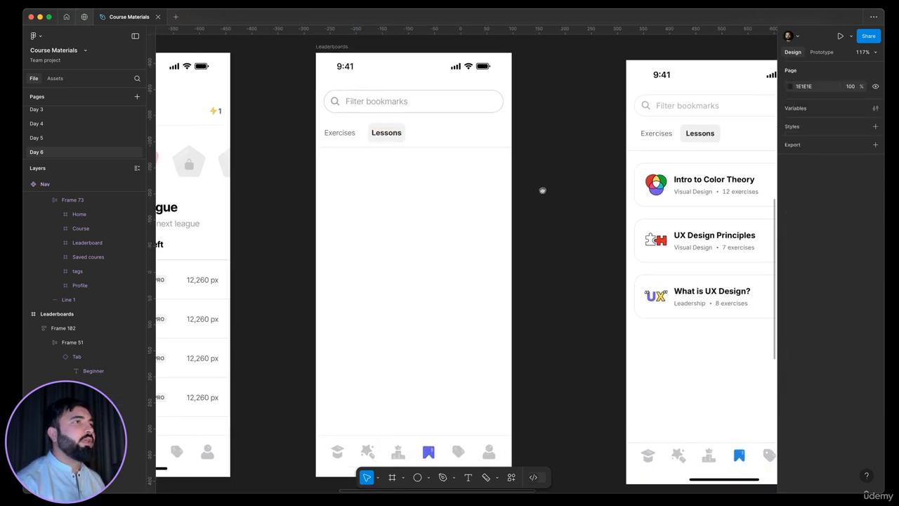
scroll(584, 190, right, 3)
scroll(501, 203, up, 2)
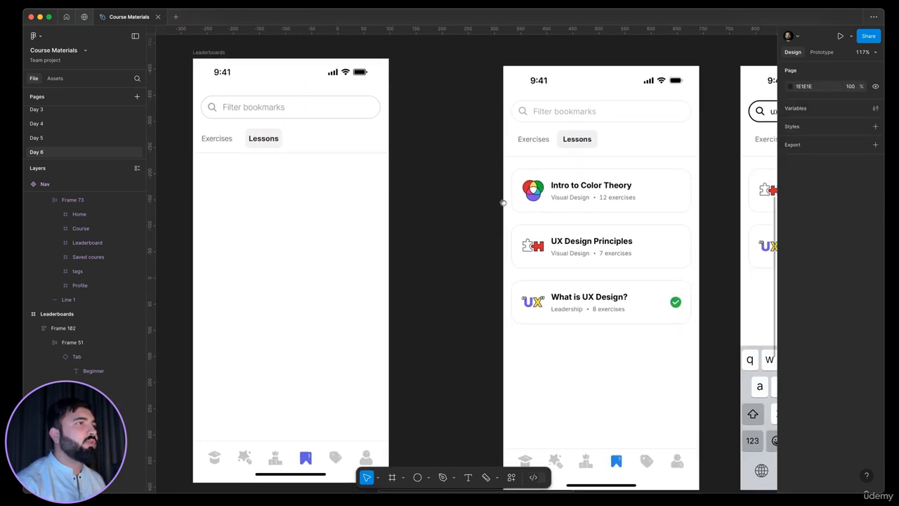
scroll(605, 190, left, 5)
scroll(466, 217, down, 10)
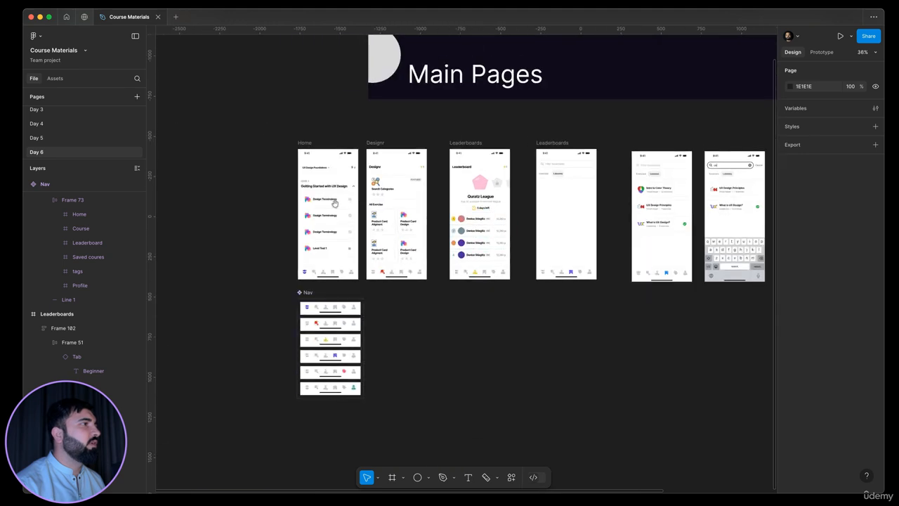
click(332, 203)
mouse_move(583, 187)
mouse_down()
mouse_move(568, 199)
mouse_move(589, 193)
mouse_up()
Step: Move the copied card within the bookmarks screen
scroll(487, 215, up, 10)
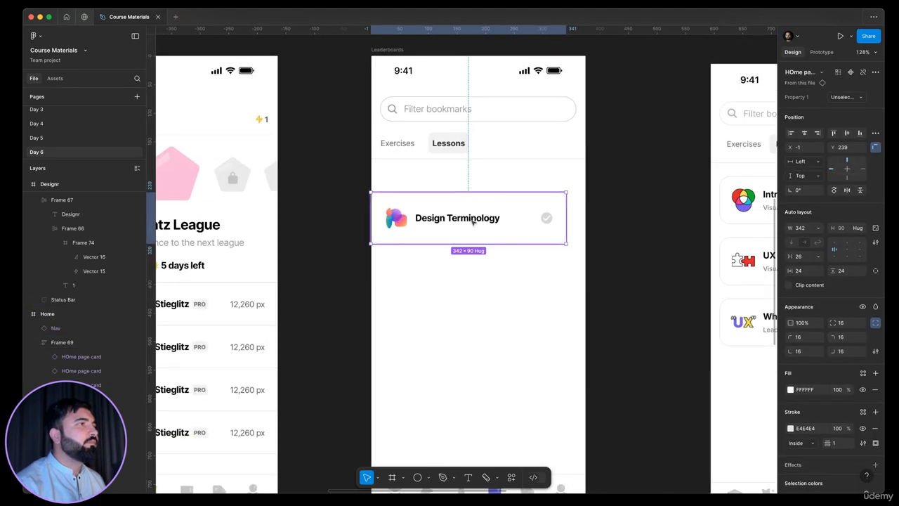
scroll(478, 210, down, 10)
drag(467, 231, 454, 244)
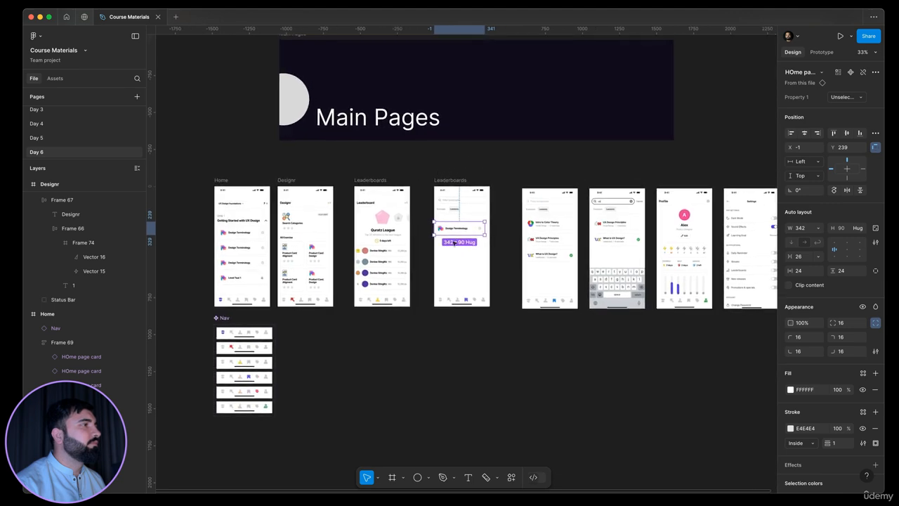
Step: Examine the Design screen's card grid and its auto layout spacing
scroll(318, 233, up, 8)
click(292, 248)
scroll(282, 261, down, 8)
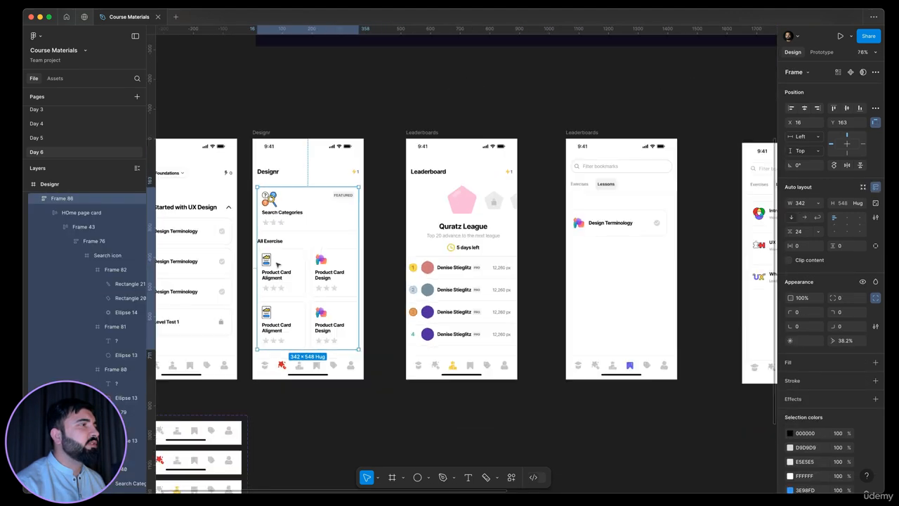
click(278, 265)
click(277, 265)
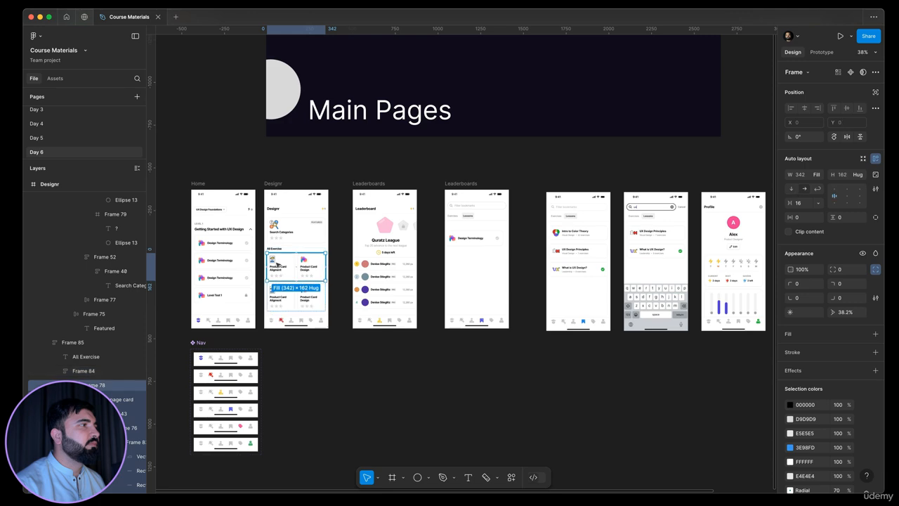
scroll(574, 237, up, 5)
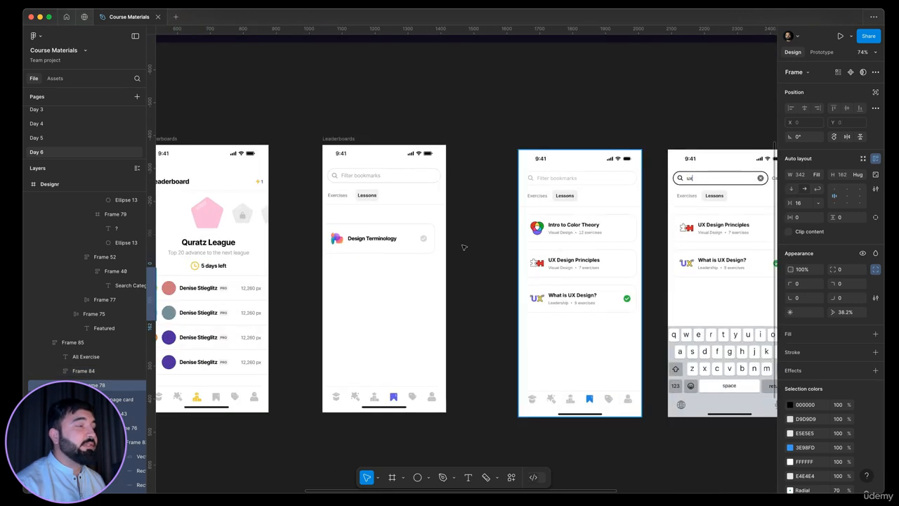
scroll(378, 251, up, 1)
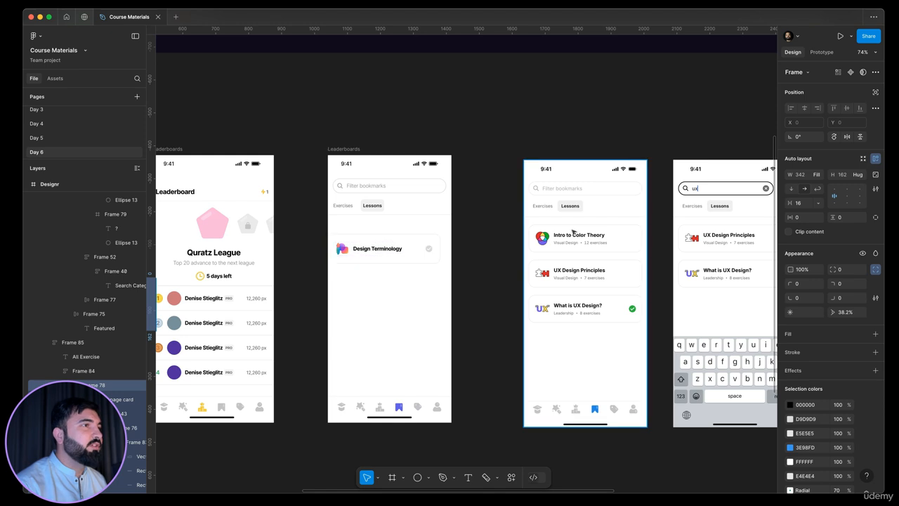
Step: Position the card just below the tabs at about X 17, Y 204
scroll(573, 232, up, 4)
scroll(573, 232, down, 2)
click(287, 249)
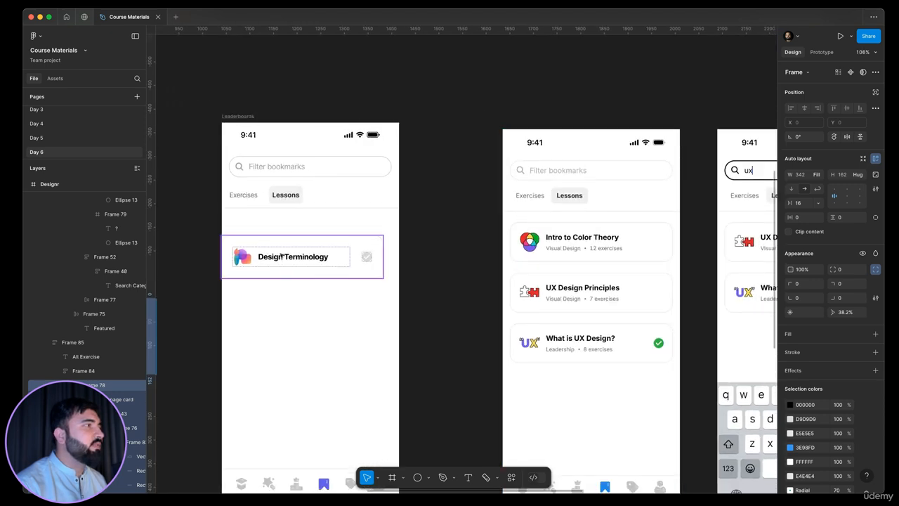
drag(287, 248, 305, 235)
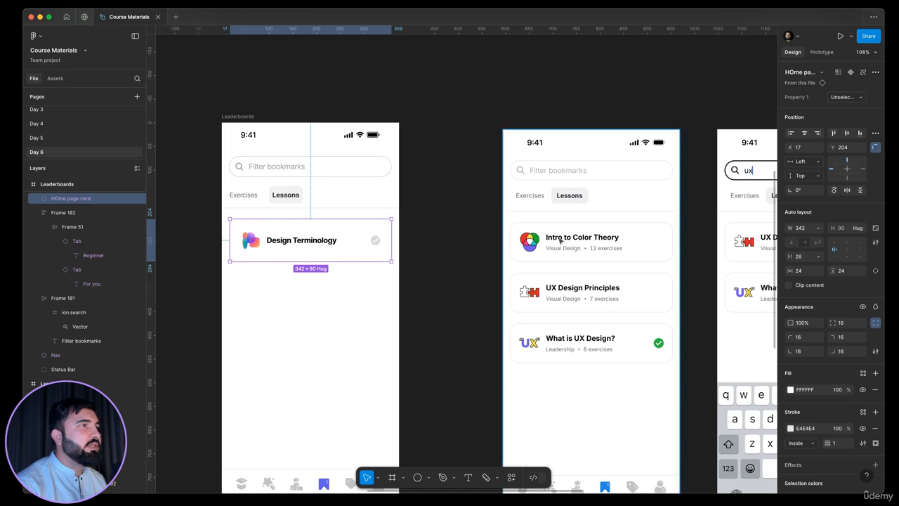
Step: Compare the card with the reference screen and open its main component
scroll(561, 239, up, 2)
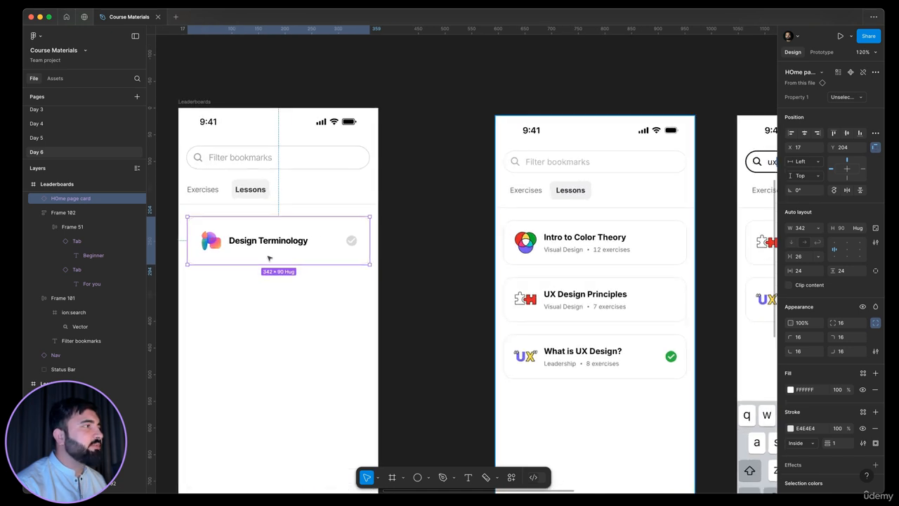
scroll(616, 253, up, 3)
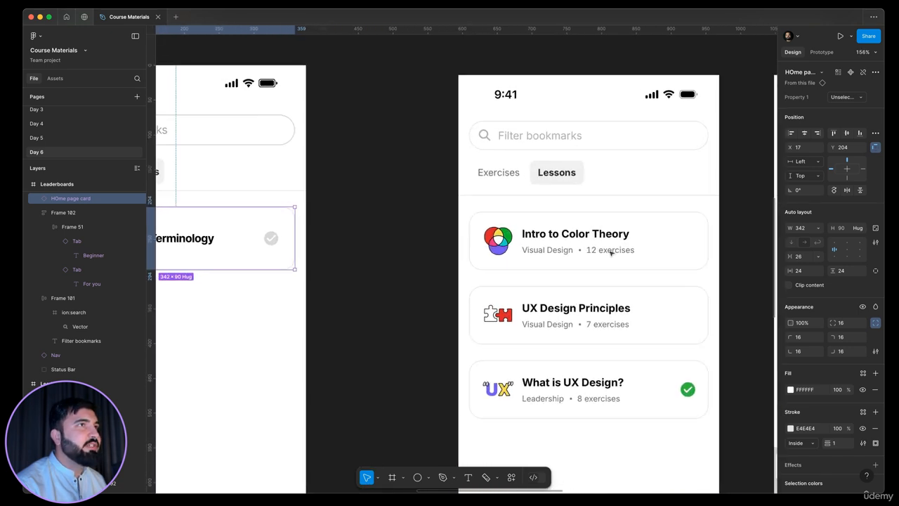
scroll(612, 253, down, 1)
scroll(524, 253, up, 2)
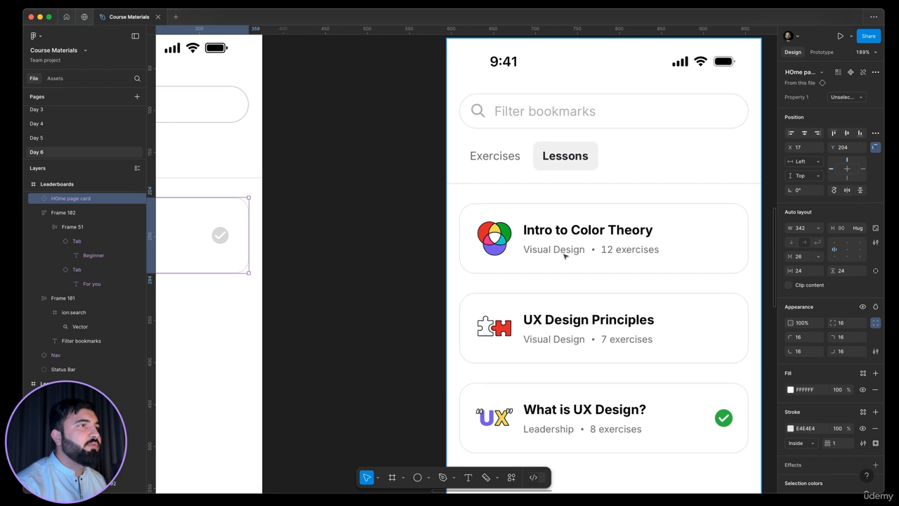
scroll(618, 255, down, 3)
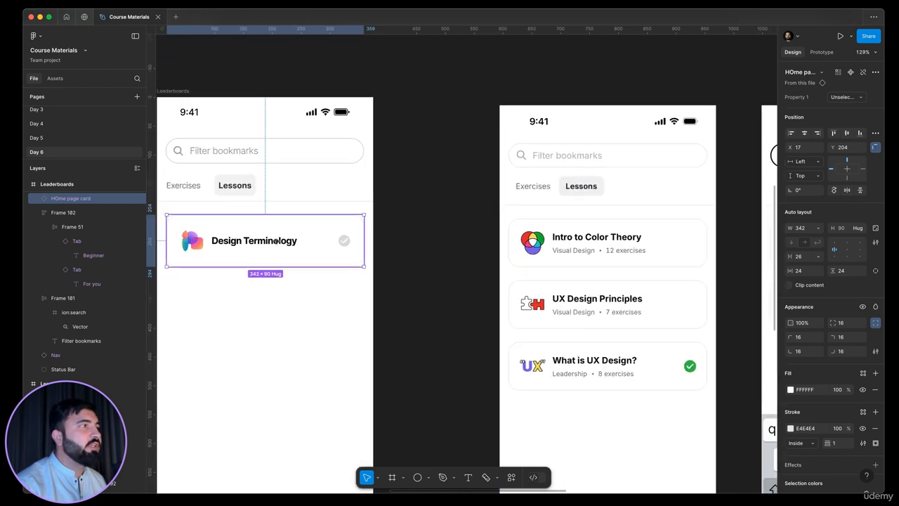
right_click(275, 241)
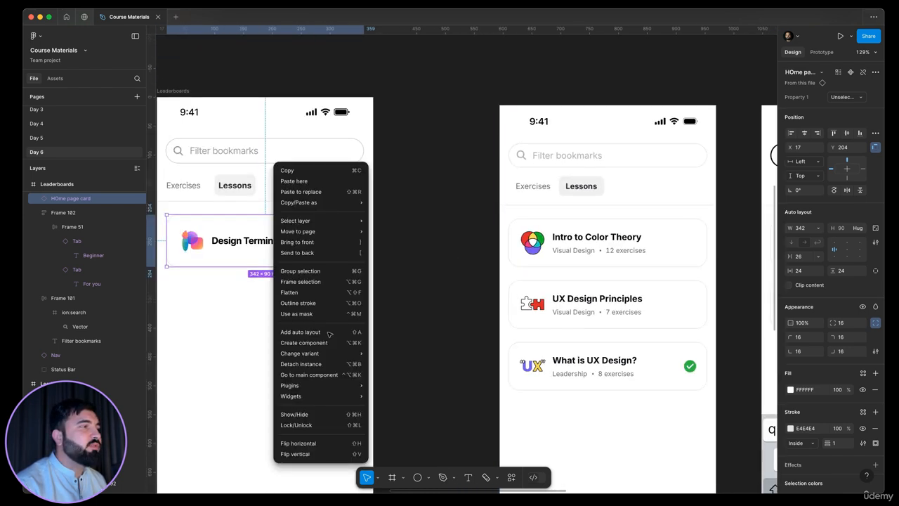
click(337, 374)
Step: Duplicate the title text in the unselected card variant and stack both texts in a vertical auto layout frame
scroll(444, 249, down, 3)
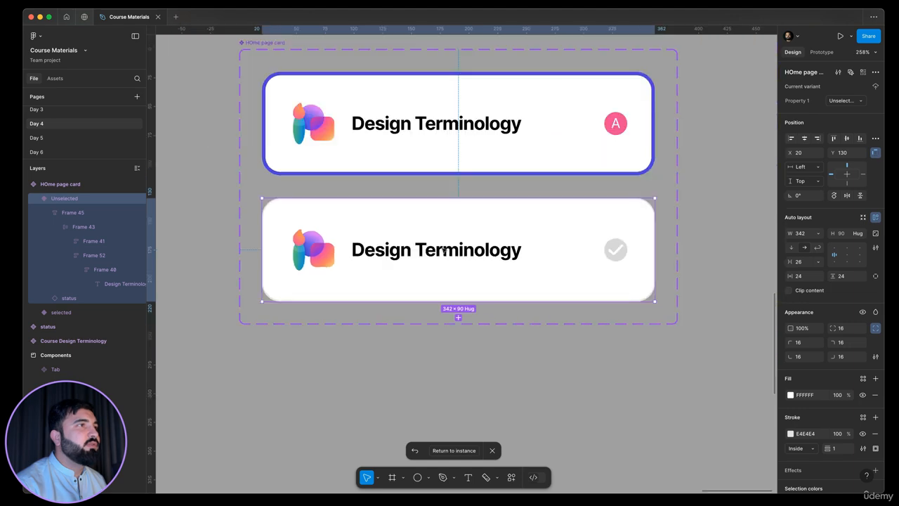
scroll(385, 134, up, 4)
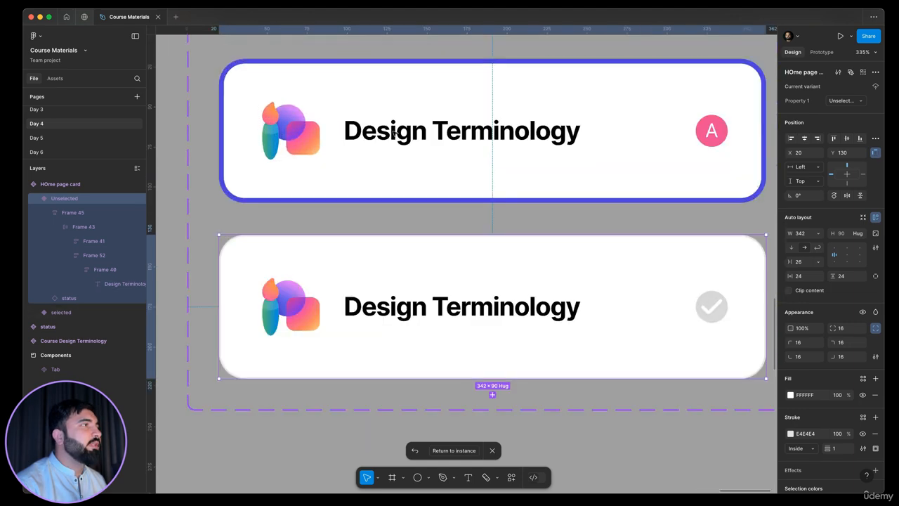
super+click(386, 135)
drag(435, 127, 432, 157)
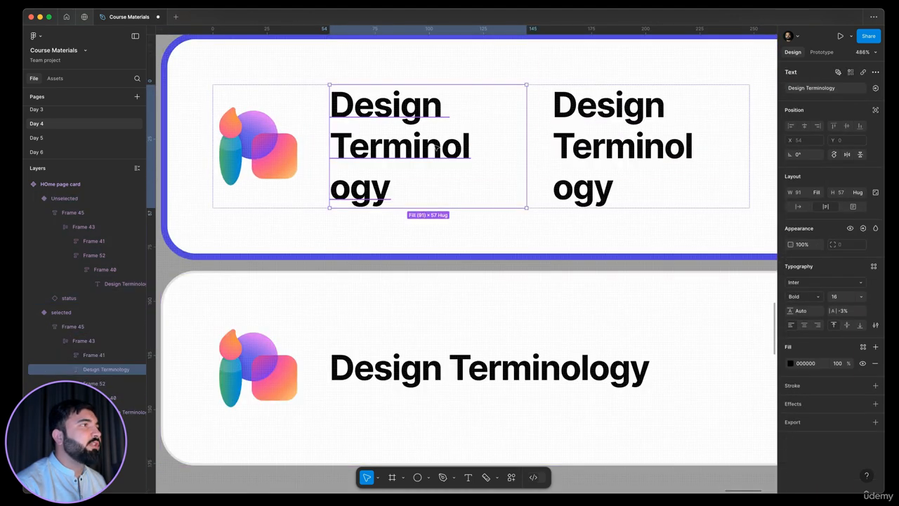
scroll(560, 138, down, 2)
shift+click(564, 142)
key(shift+a)
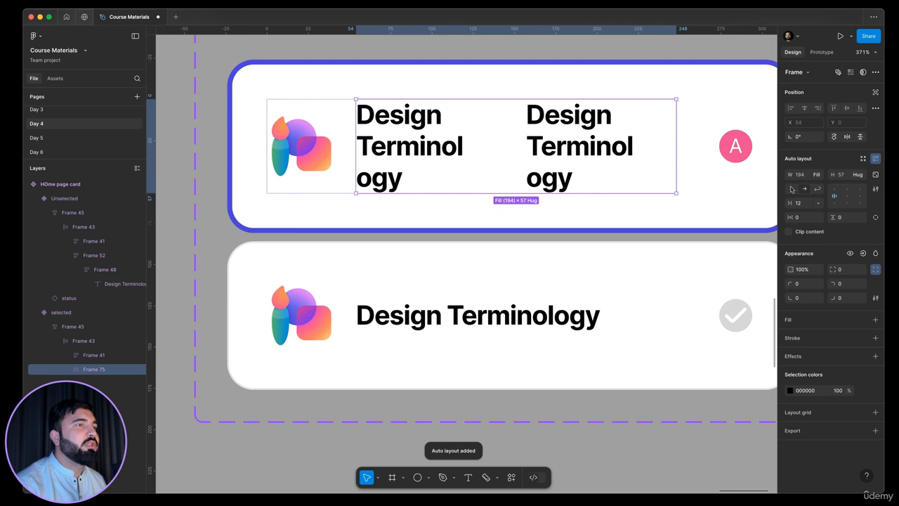
click(792, 189)
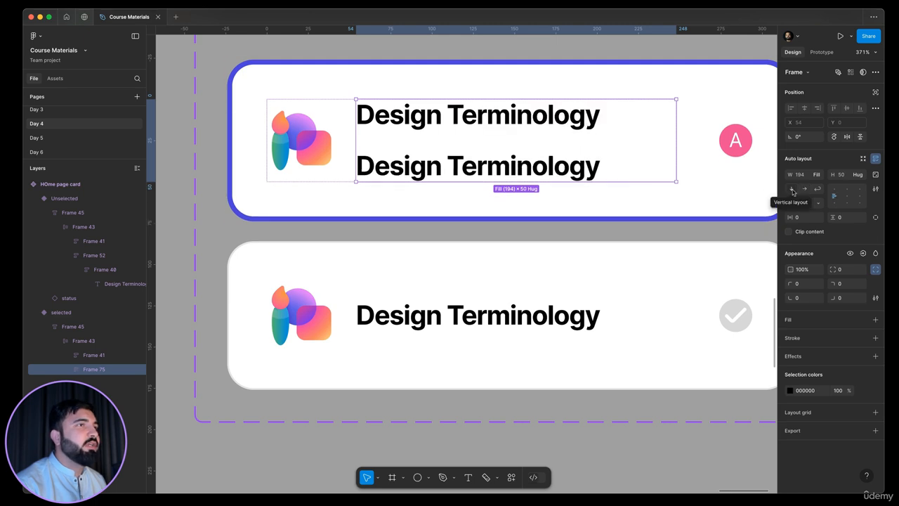
Step: Set the duplicated title text in the unselected card to 12 size and Regular weight
click(480, 169)
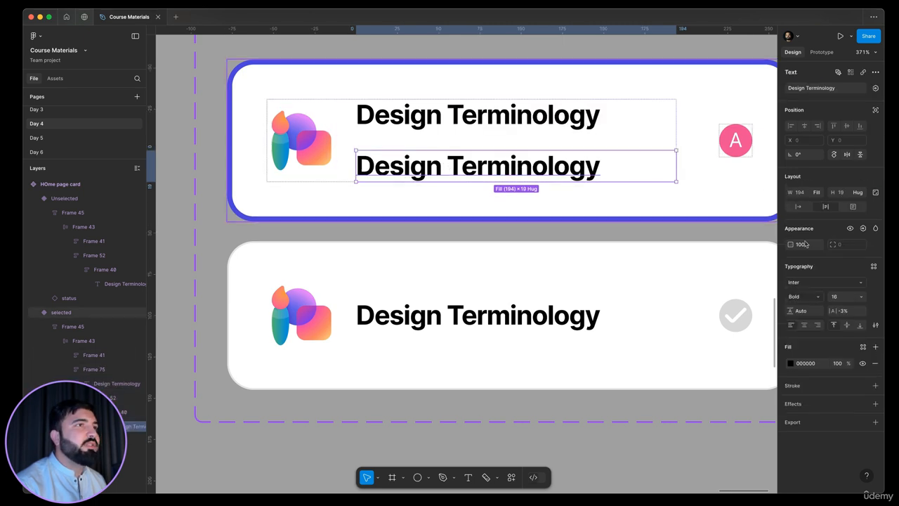
click(835, 297)
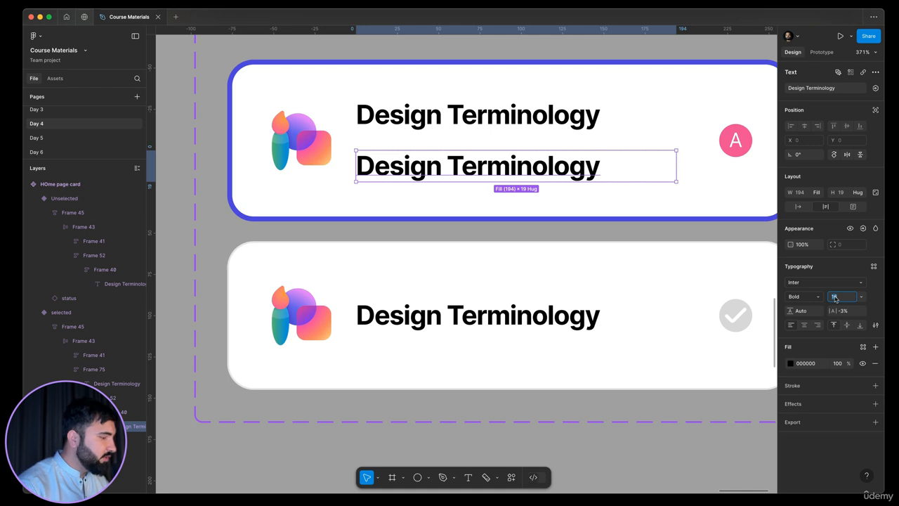
text(12)
key(Return)
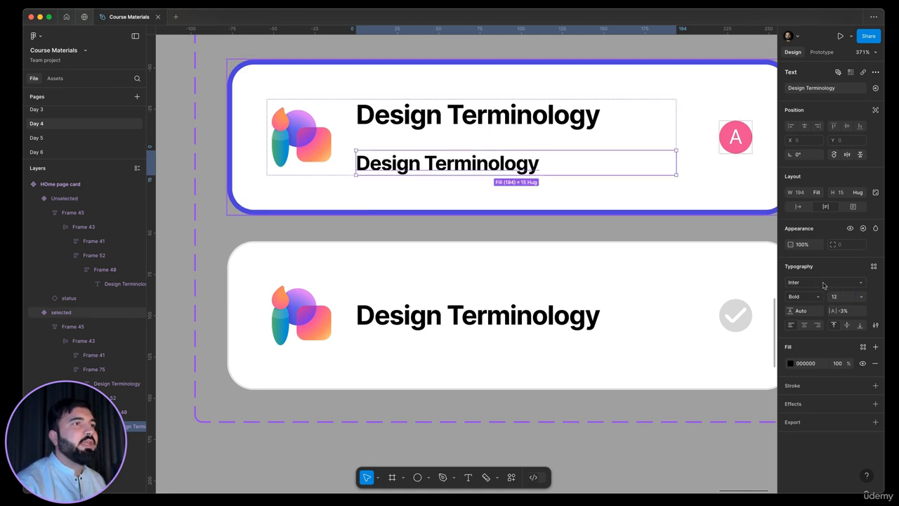
click(818, 295)
click(827, 264)
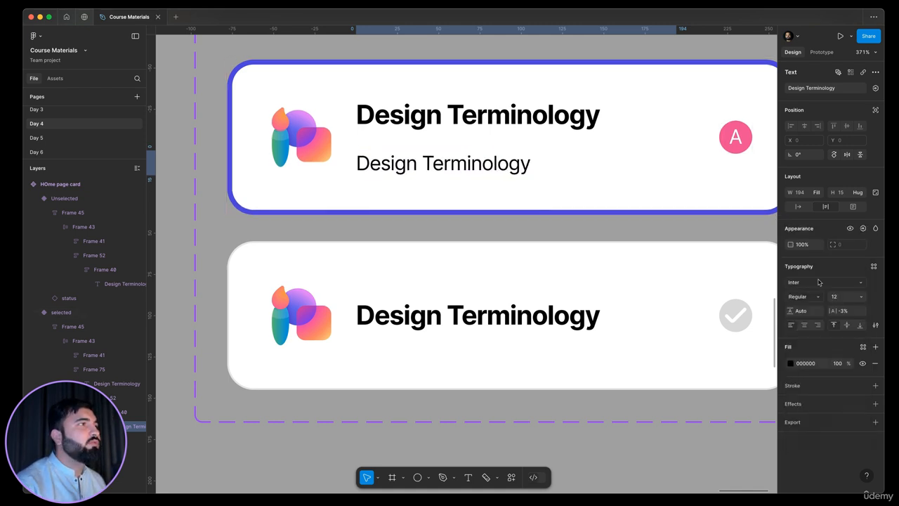
Step: Color the subtitle text gray #797979 and set the text stack's vertical gap to 4
click(791, 363)
drag(748, 365, 650, 339)
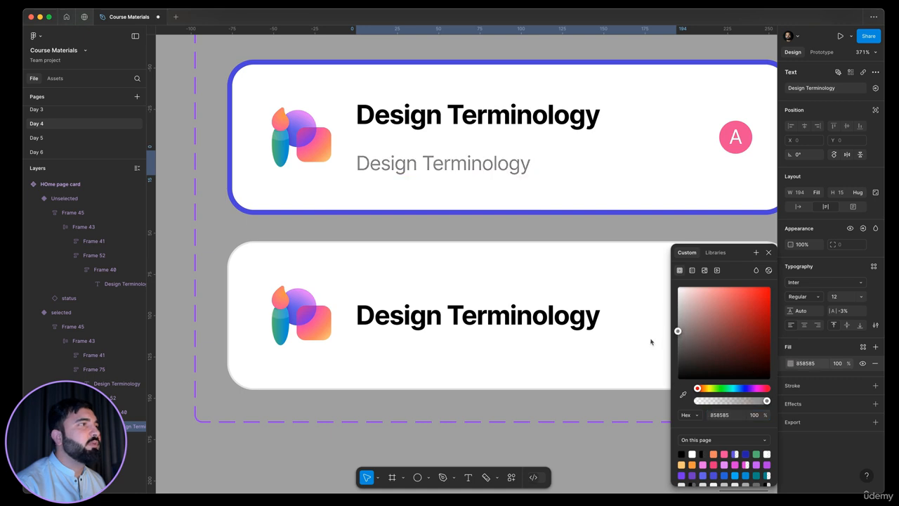
click(576, 147)
click(801, 203)
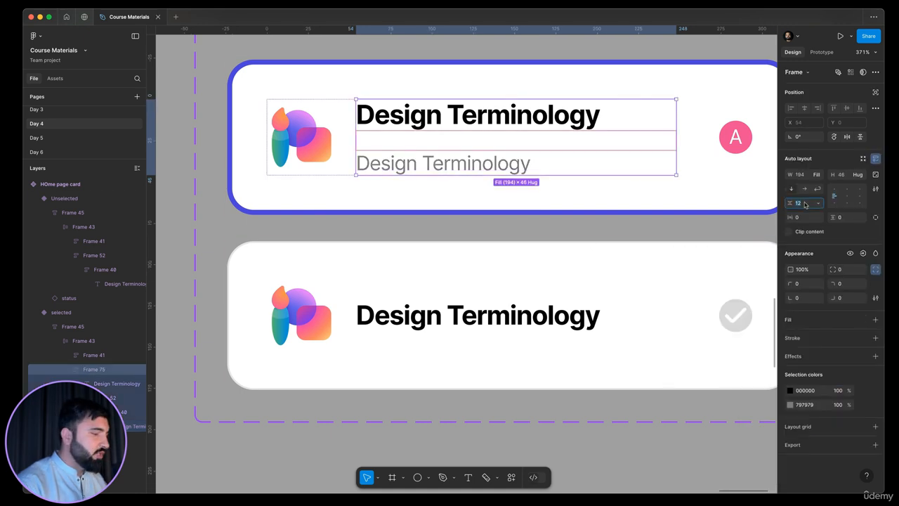
key(Return)
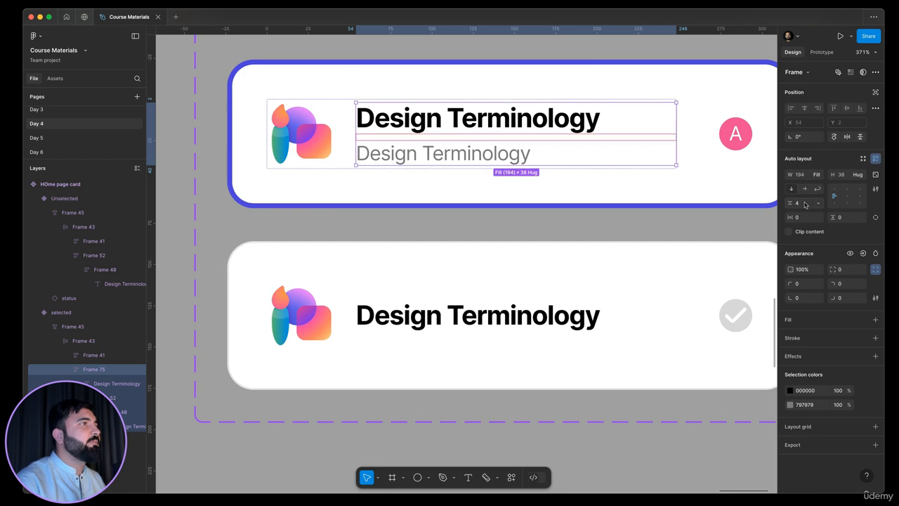
Step: Copy the subtitle text and paste it into the selected card variant's title stack
click(447, 157)
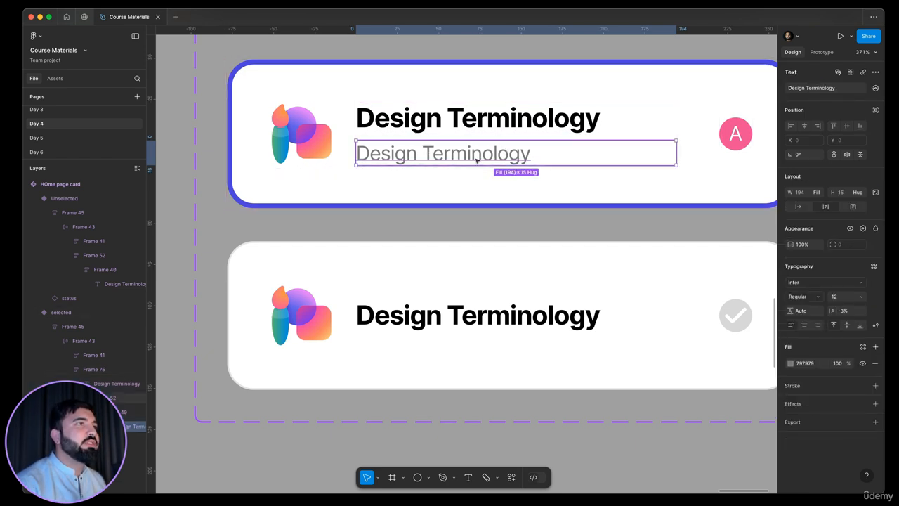
scroll(481, 155, down, 3)
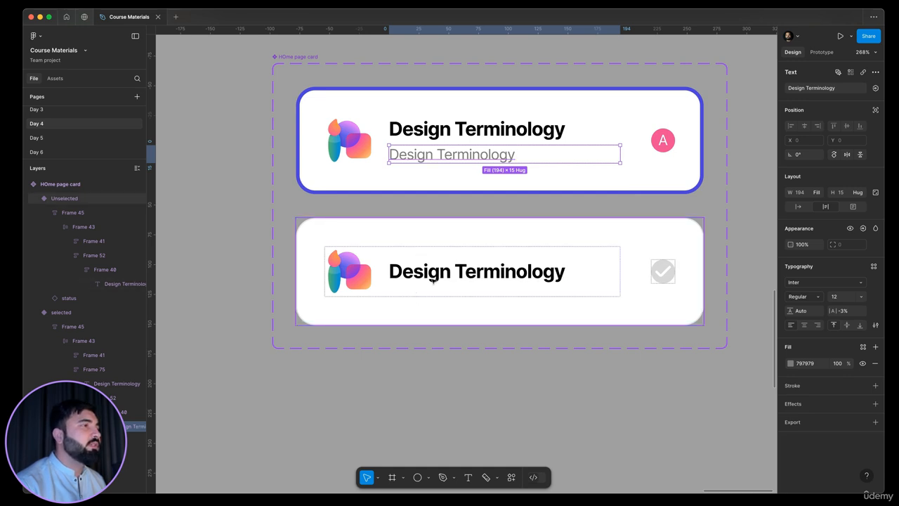
double_click(434, 280)
key(ctrl+v)
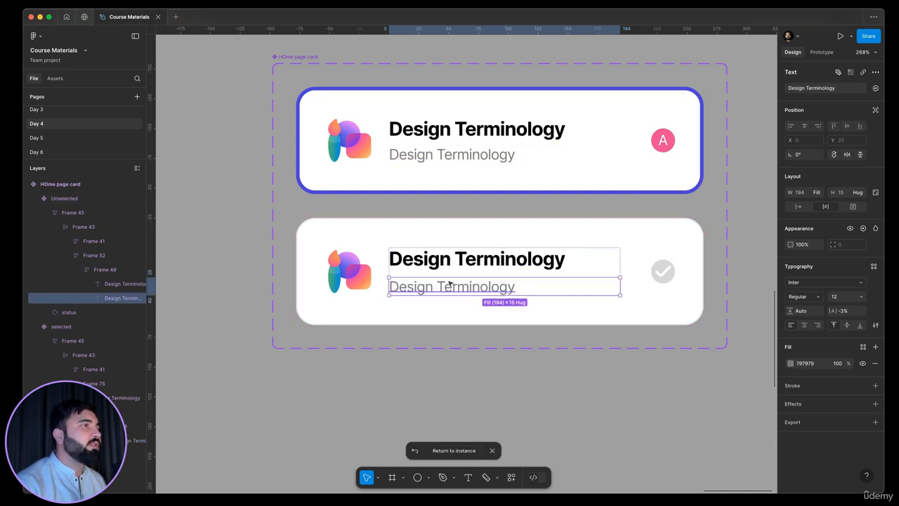
click(491, 276)
click(494, 373)
drag(421, 217, 409, 275)
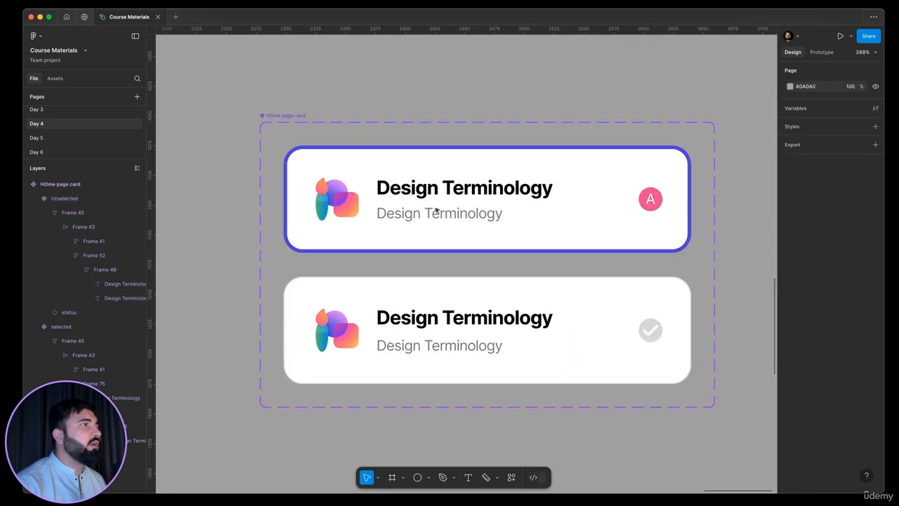
Step: Select both variants' subtitles and create a boolean visibility property named "subtext" for them
ctrl+click(437, 215)
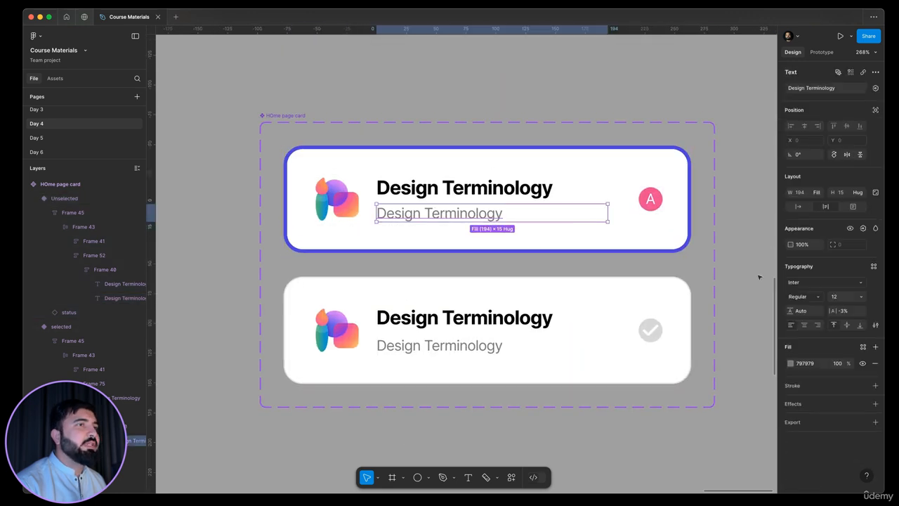
ctrl+shift+click(460, 349)
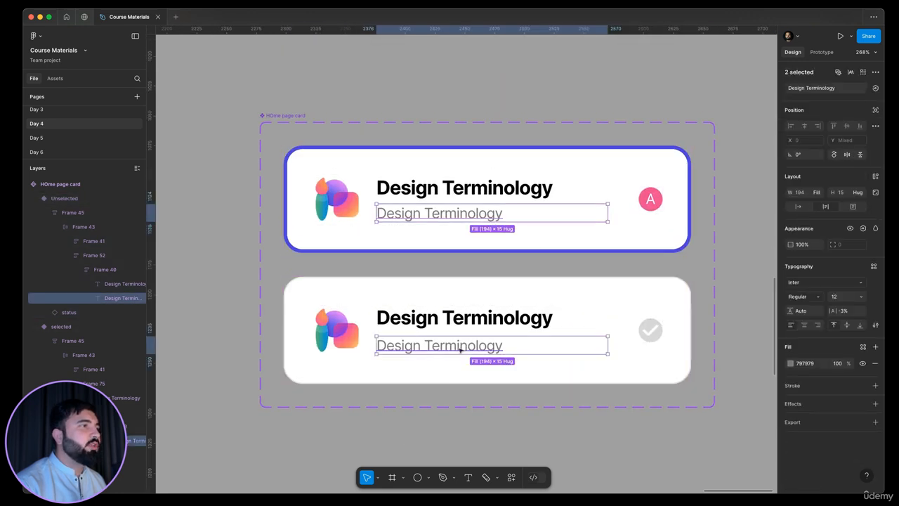
click(864, 228)
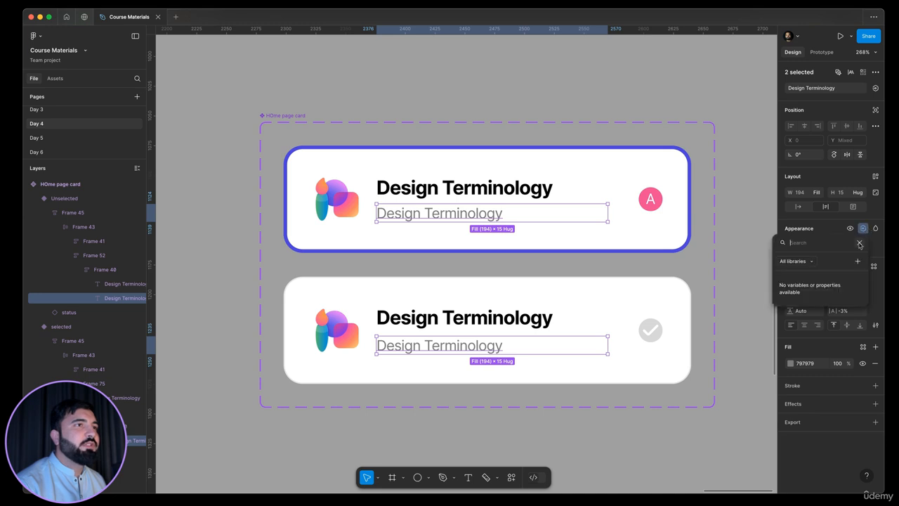
click(857, 261)
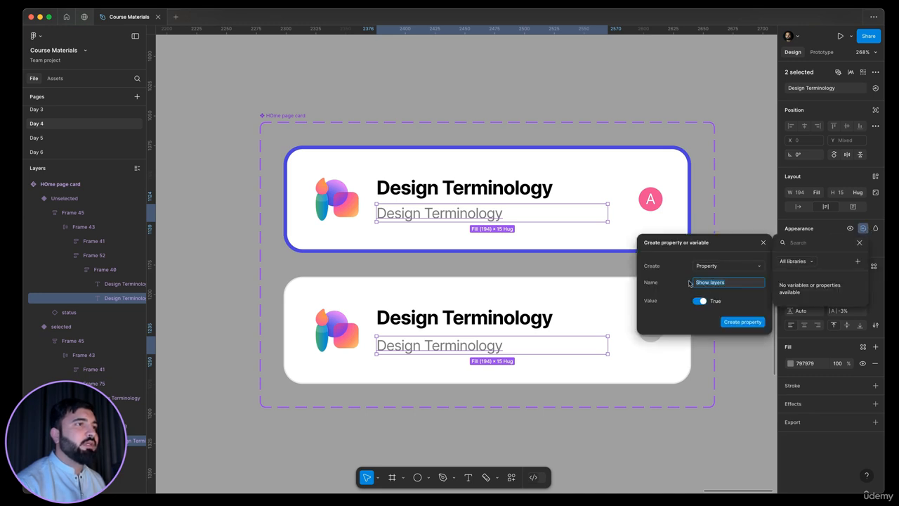
text(subtex)
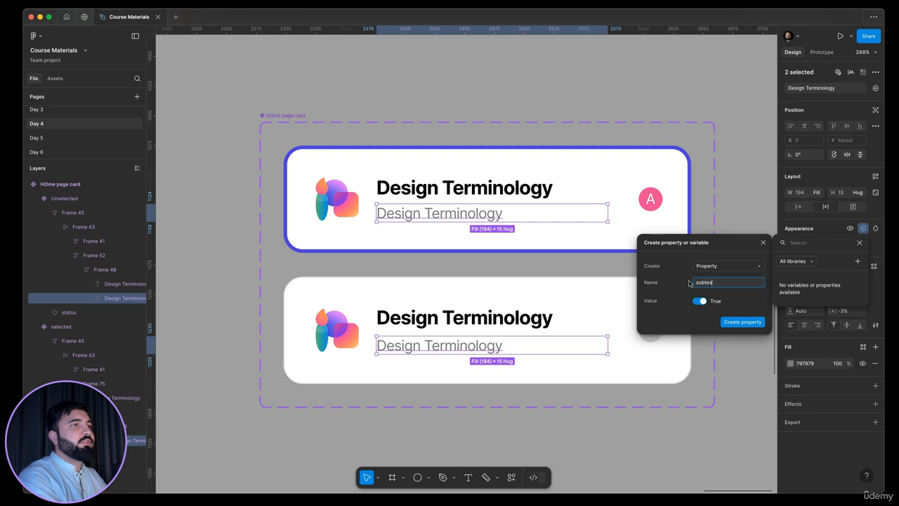
text(t)
key(Return)
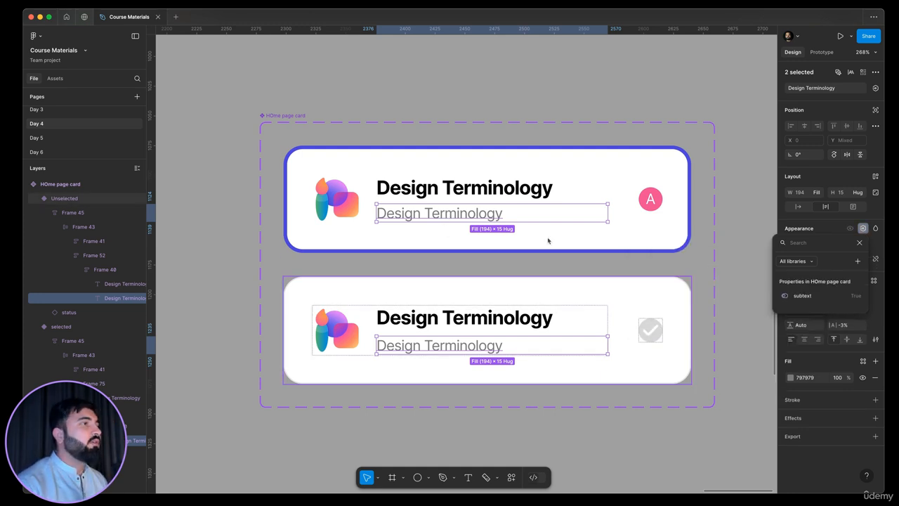
scroll(547, 236, down, 5)
key(Escape)
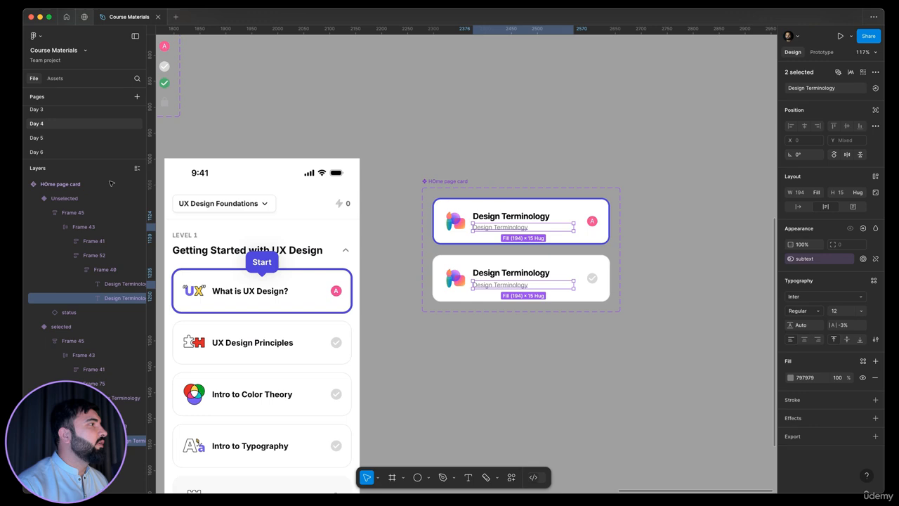
Step: Open the Day 6 page and toggle the bookmark card's subtext property off and back on
click(66, 152)
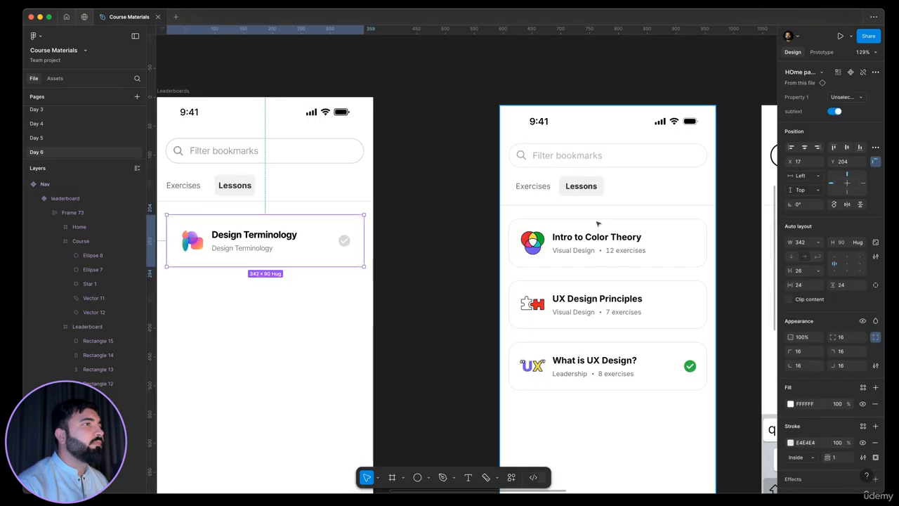
scroll(484, 210, down, 3)
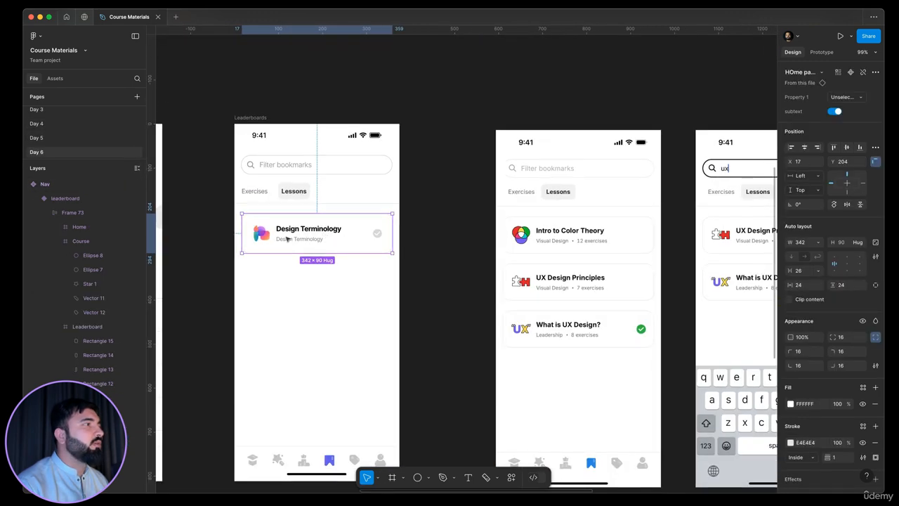
drag(416, 269, 544, 274)
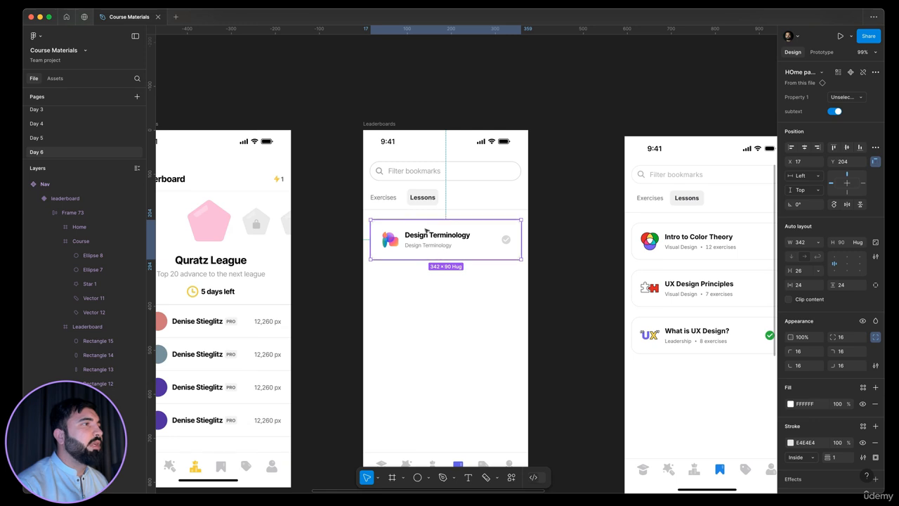
scroll(443, 246, up, 5)
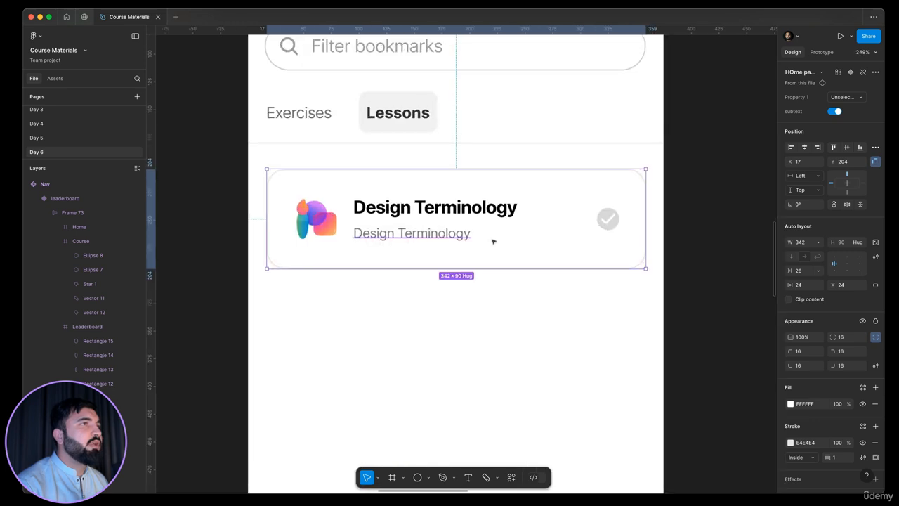
click(836, 111)
click(836, 111)
scroll(386, 193, down, 5)
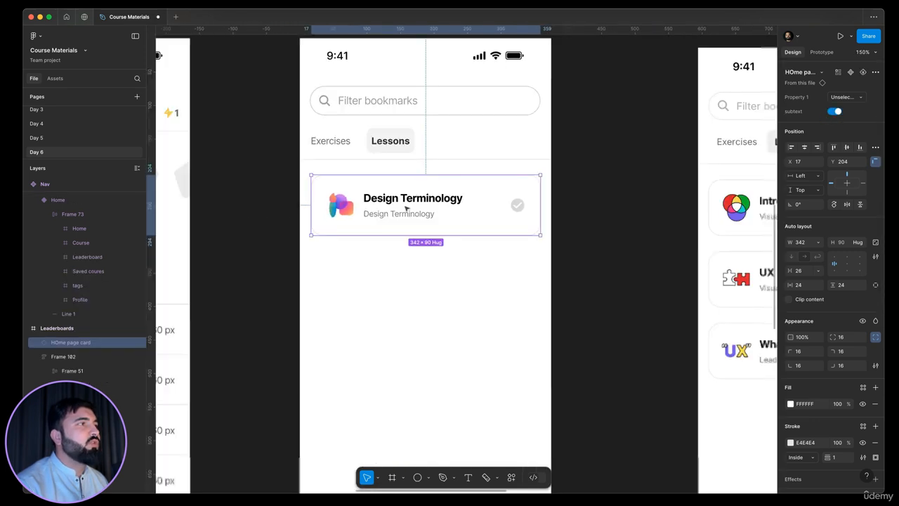
Step: Edit the bookmark card's subtitle to read "Visual Design . 12 exercises"
double_click(413, 211)
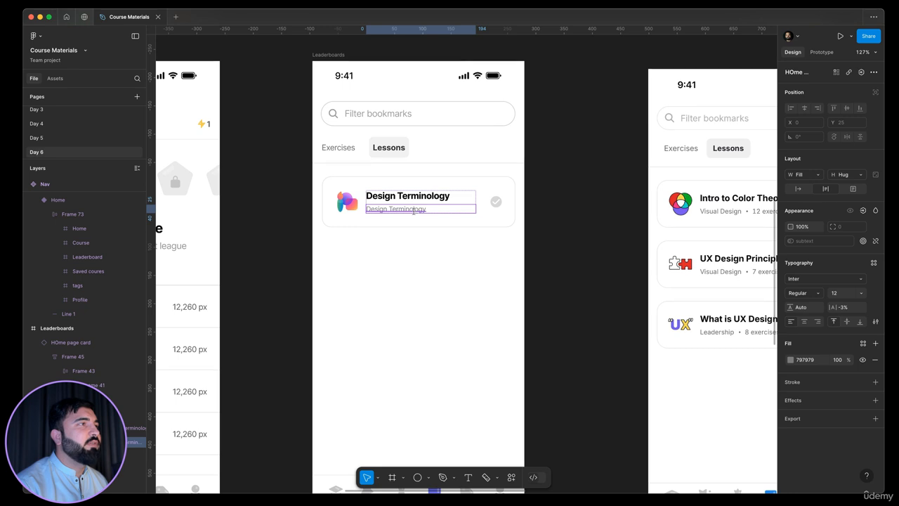
double_click(413, 211)
text(Visual)
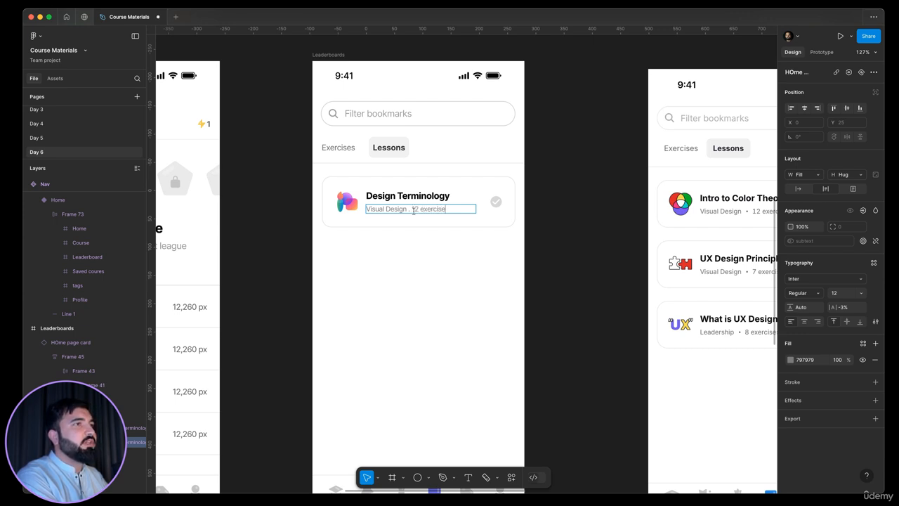
scroll(413, 210, down, 3)
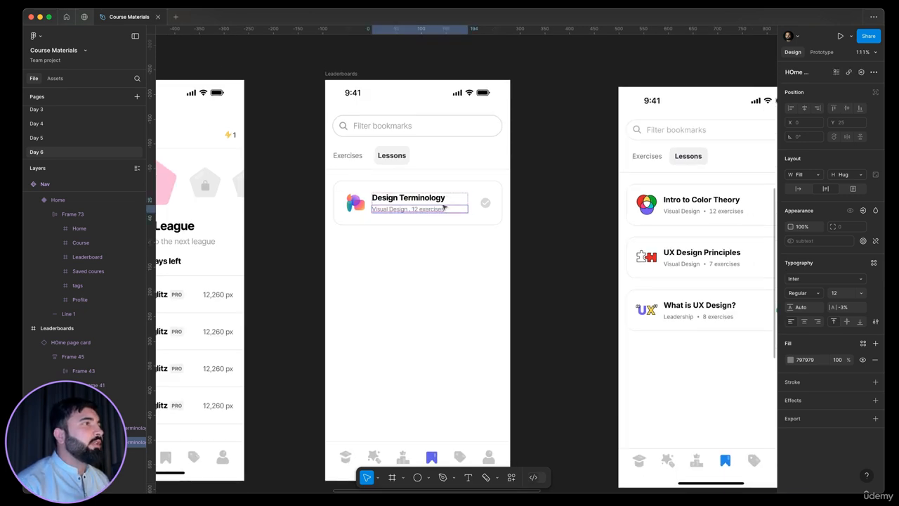
click(519, 208)
Step: Duplicate the bookmark card directly below the first one on the Saved screen
scroll(429, 217, right, 2)
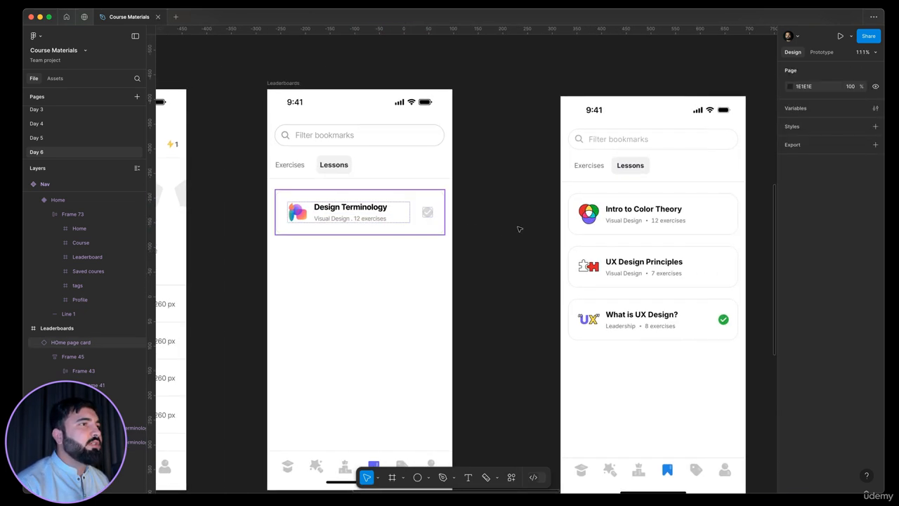
double_click(709, 210)
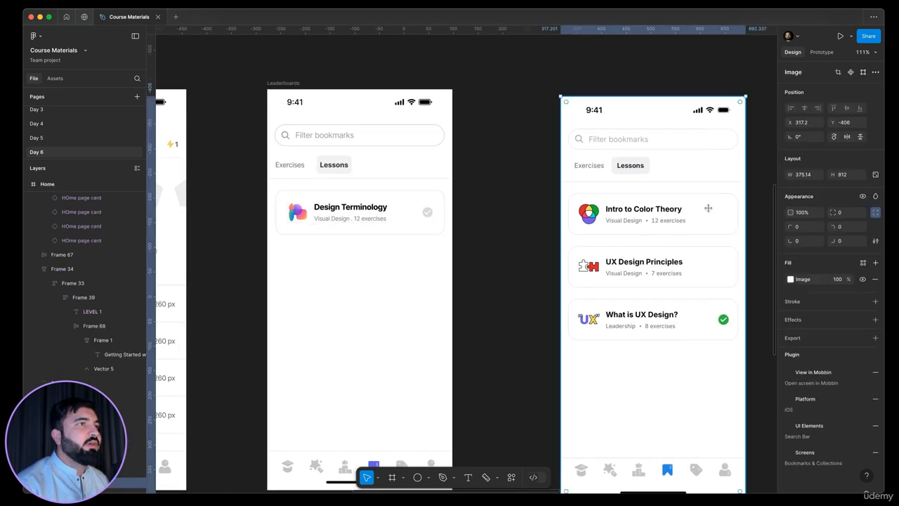
click(437, 221)
click(463, 221)
alt+drag(341, 207, 340, 259)
key(Down)
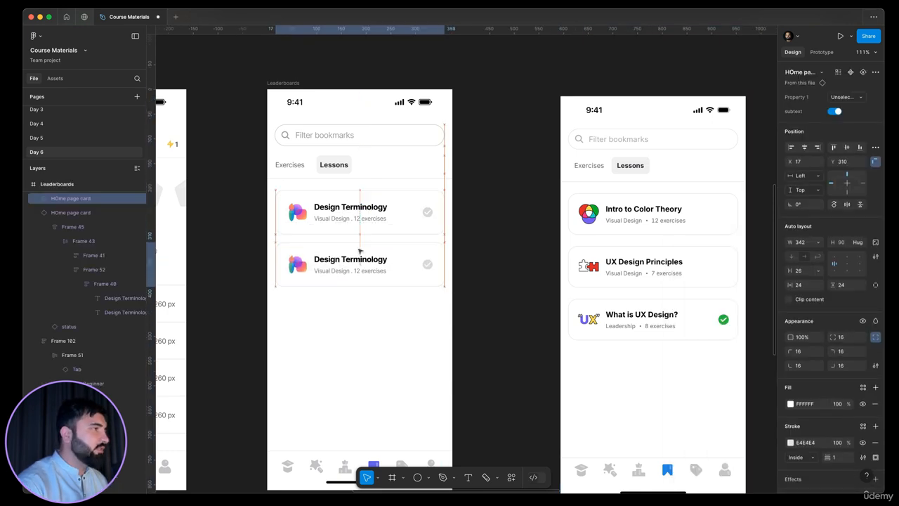
Step: Wrap both cards in a vertical auto layout frame and duplicate a third card into the stack
shift+click(360, 216)
key(shift+a)
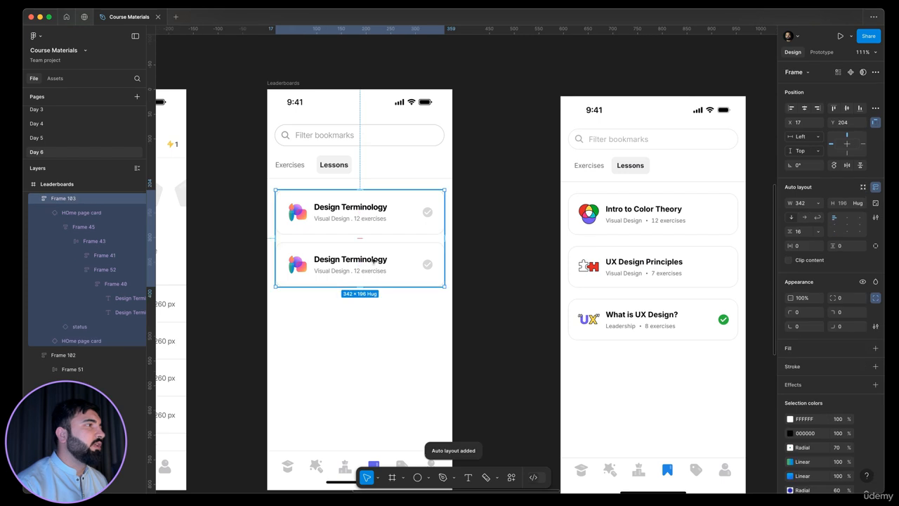
click(380, 261)
key(super+d)
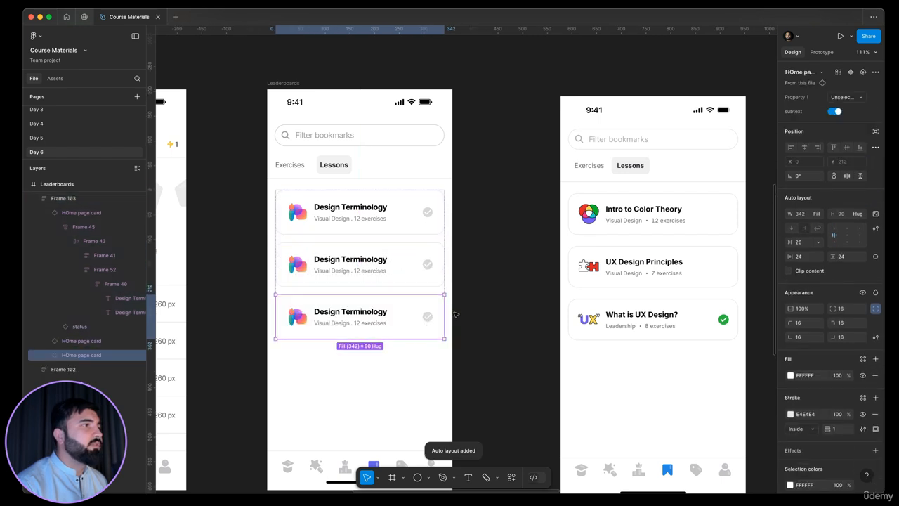
click(468, 290)
scroll(468, 290, down, 2)
scroll(468, 287, down, 1)
click(382, 297)
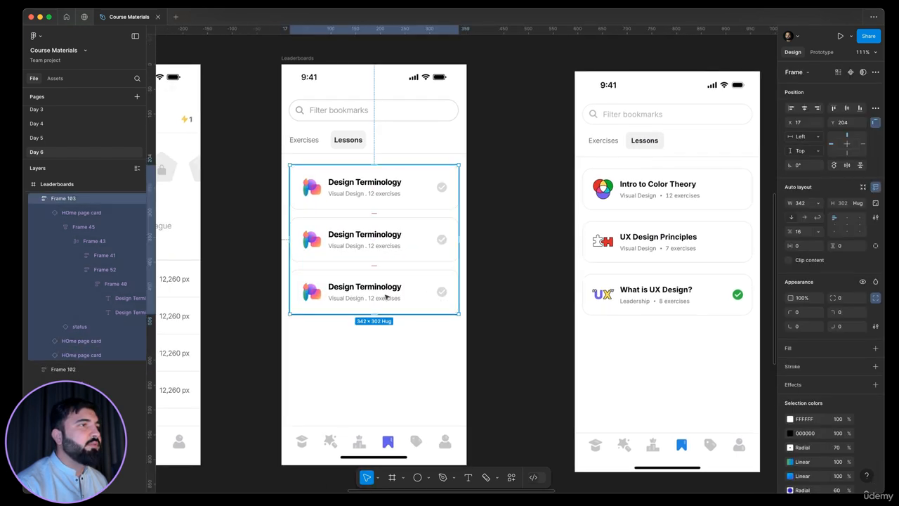
Step: Switch the third card's variant property to selected
click(435, 300)
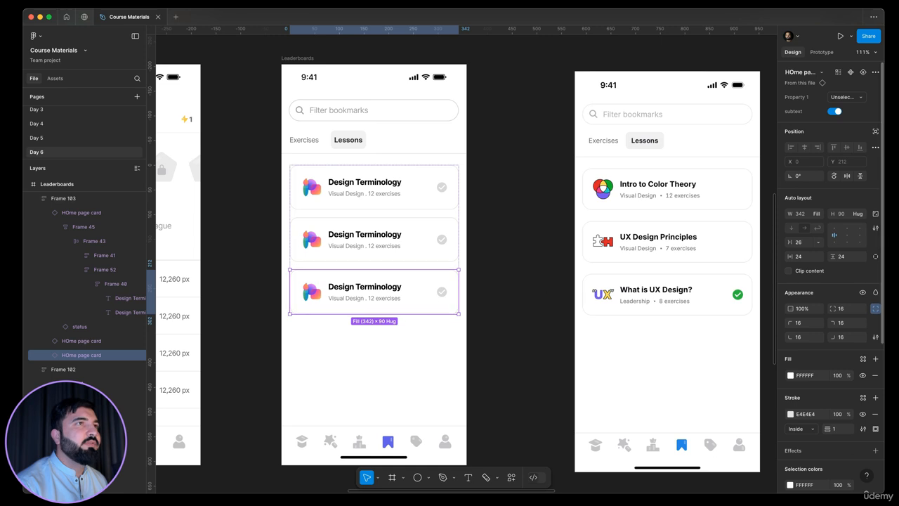
click(828, 100)
click(797, 86)
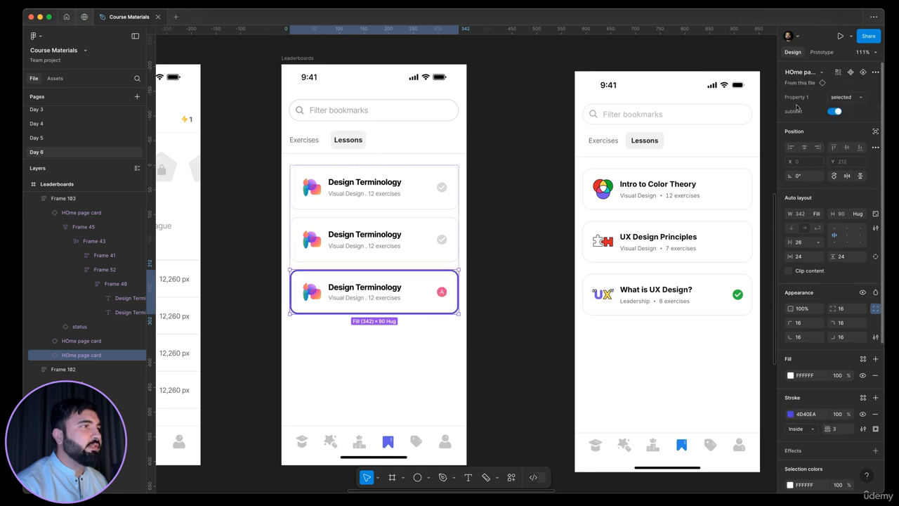
click(442, 295)
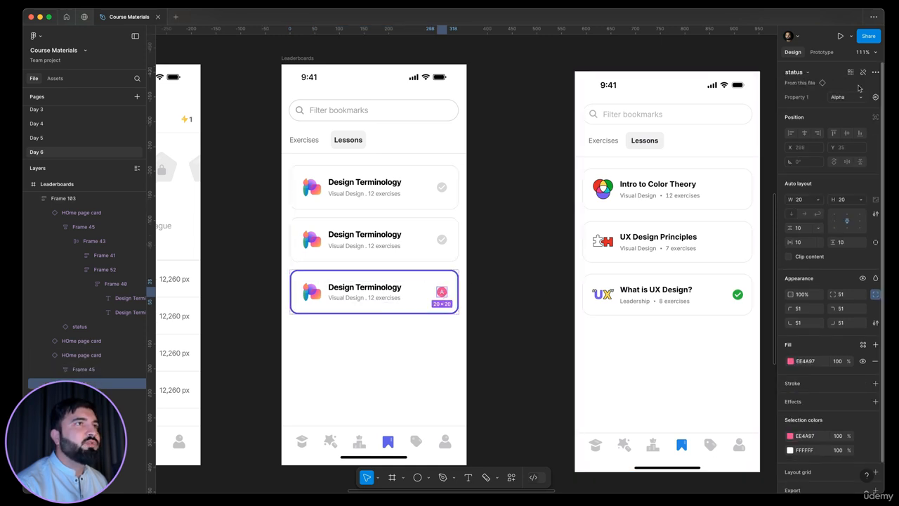
Step: Switch the third card's status icon variant to checked
click(847, 97)
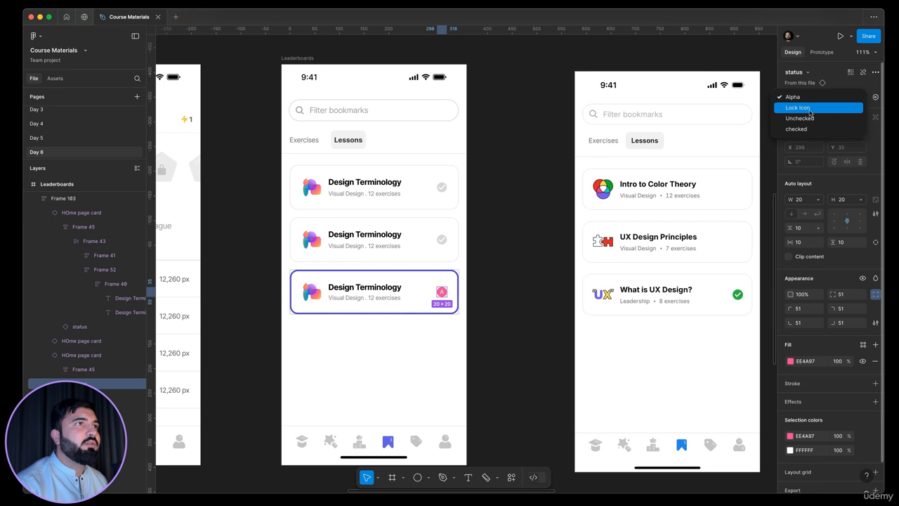
click(804, 129)
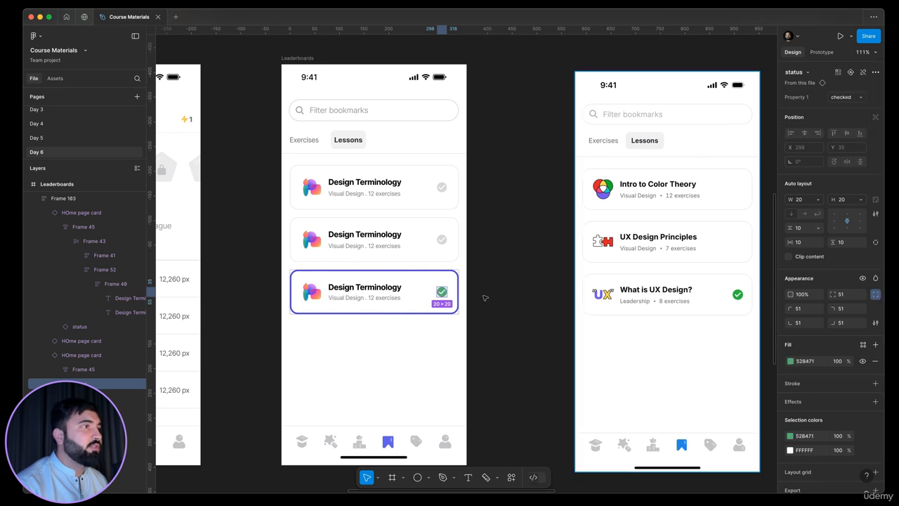
click(511, 293)
Step: Open the main component of the bookmark card from the second card's instance
scroll(445, 282, right, 1)
click(406, 256)
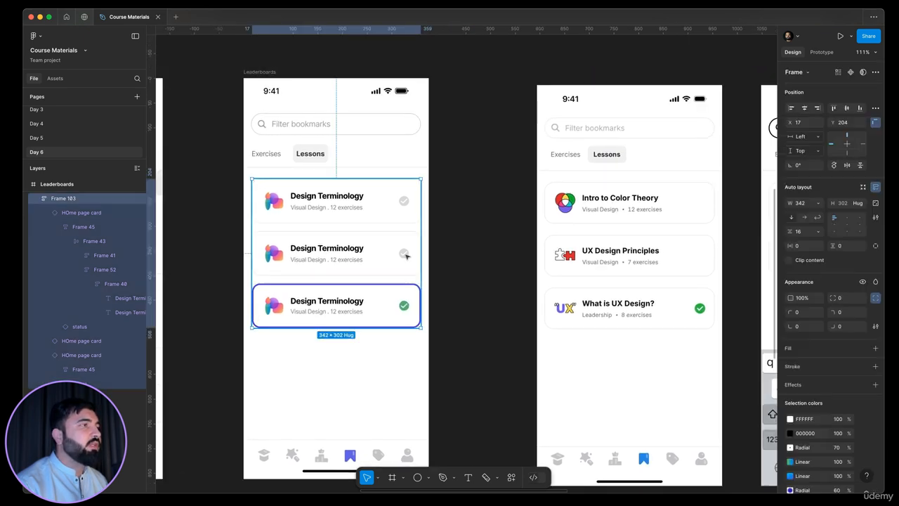
double_click(406, 255)
click(403, 255)
double_click(402, 255)
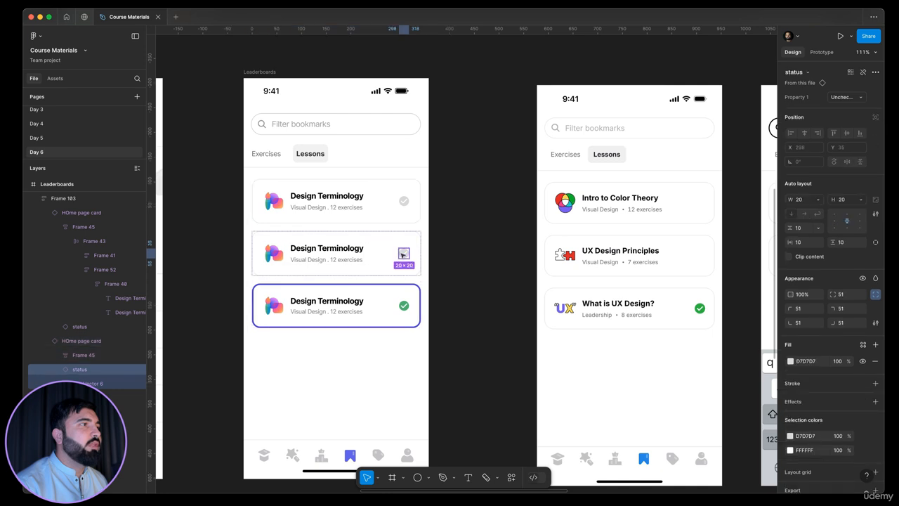
scroll(405, 249, up, 3)
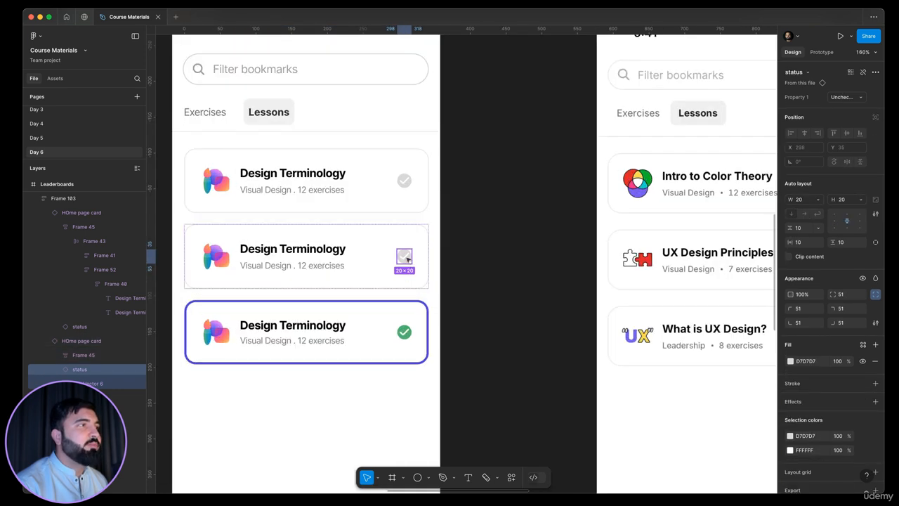
scroll(406, 258, down, 2)
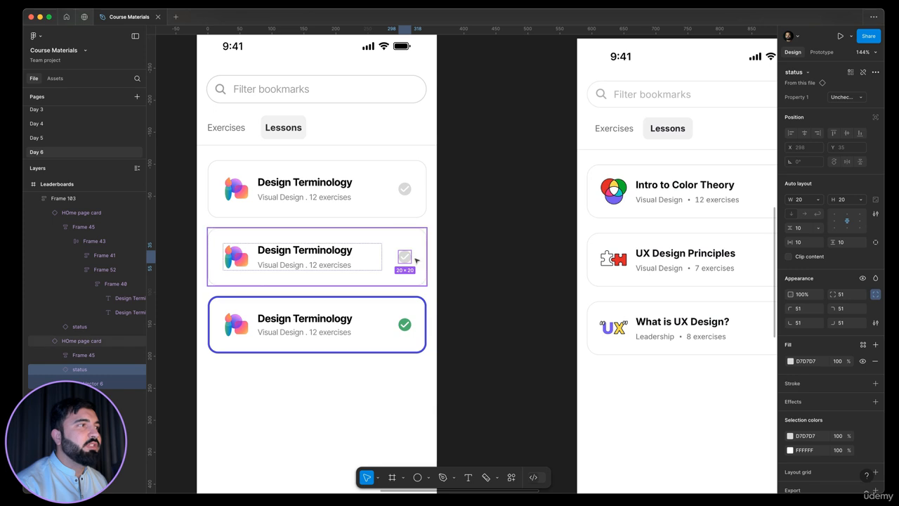
click(412, 264)
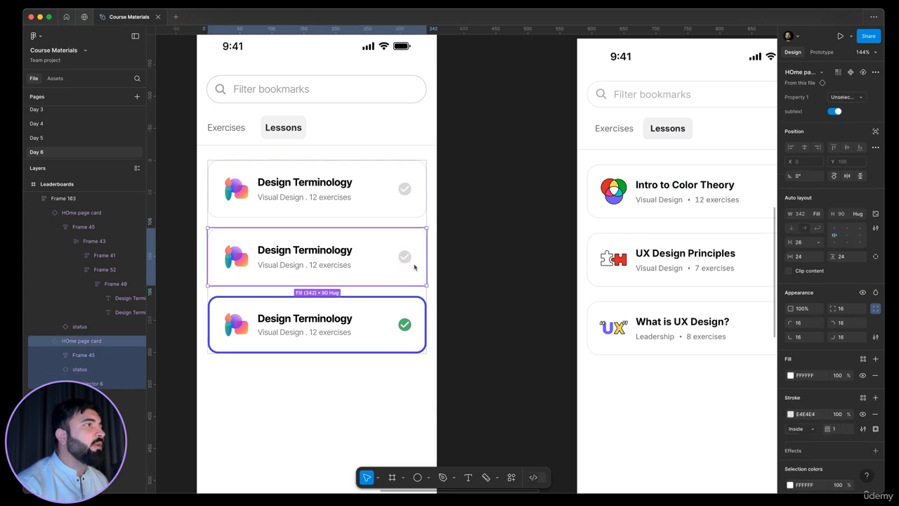
right_click(414, 267)
mouse_move(508, 377)
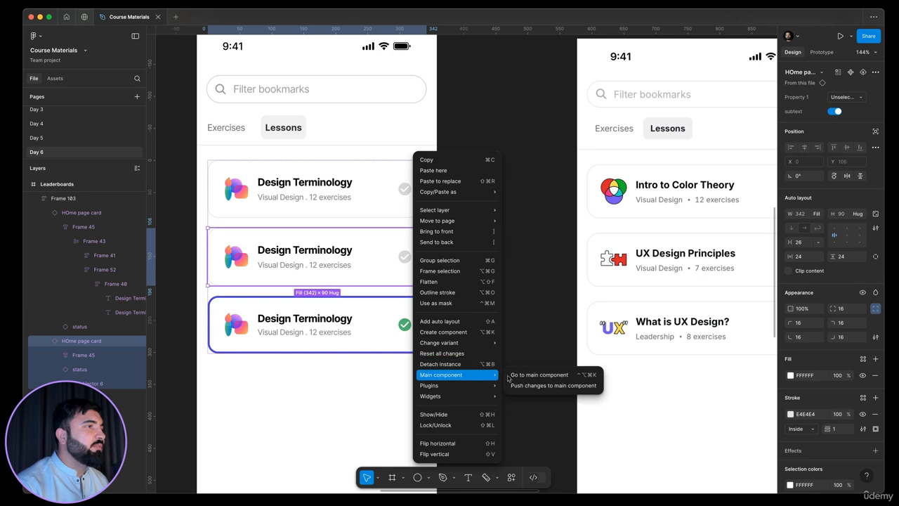
click(538, 374)
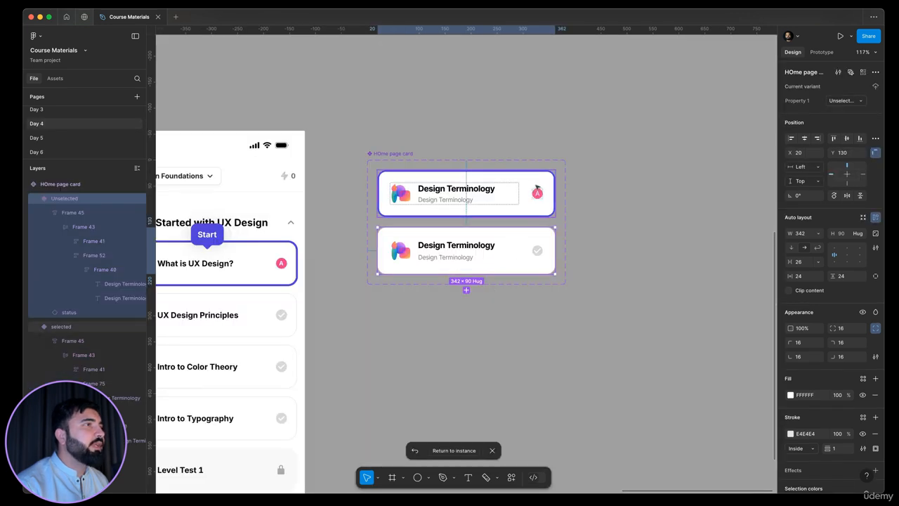
Step: Select the status icons of both card variants and bind their visibility to a new boolean property named "checked icon", returning to the instance
scroll(537, 191, up, 3)
click(537, 191)
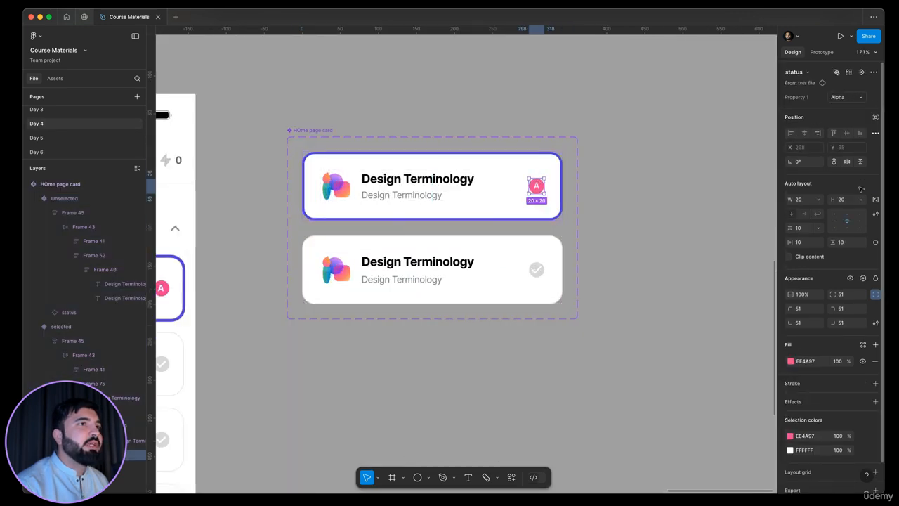
shift+click(536, 270)
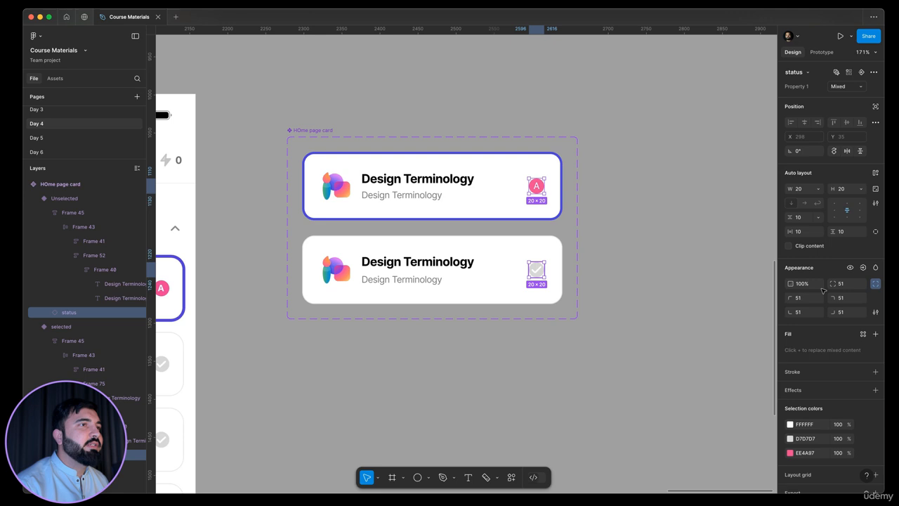
click(862, 268)
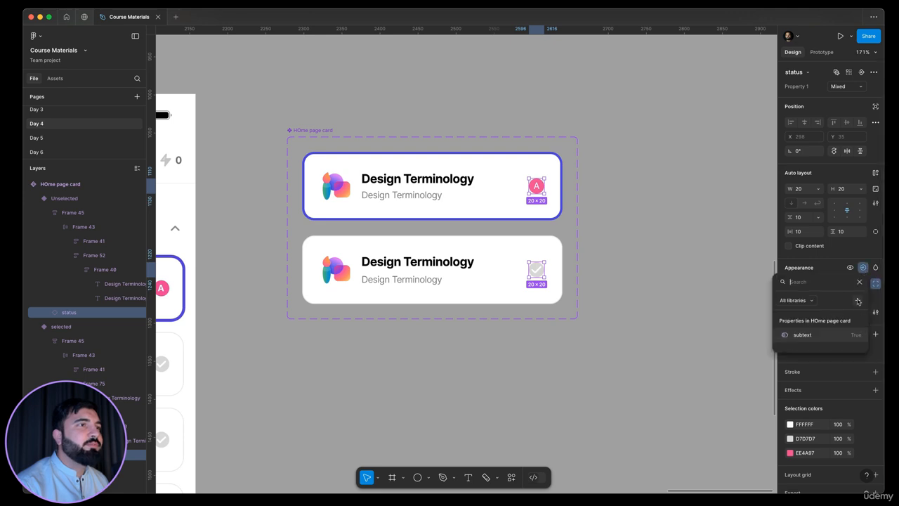
click(858, 301)
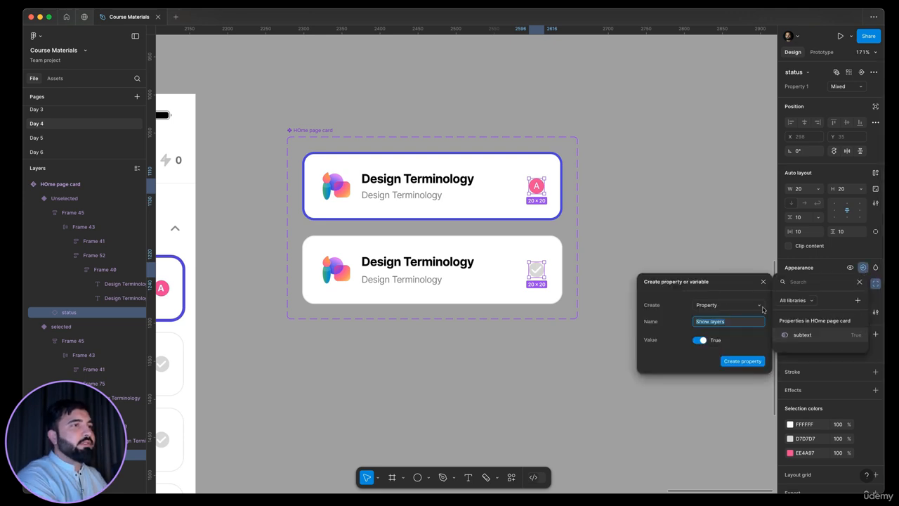
text(checked icon)
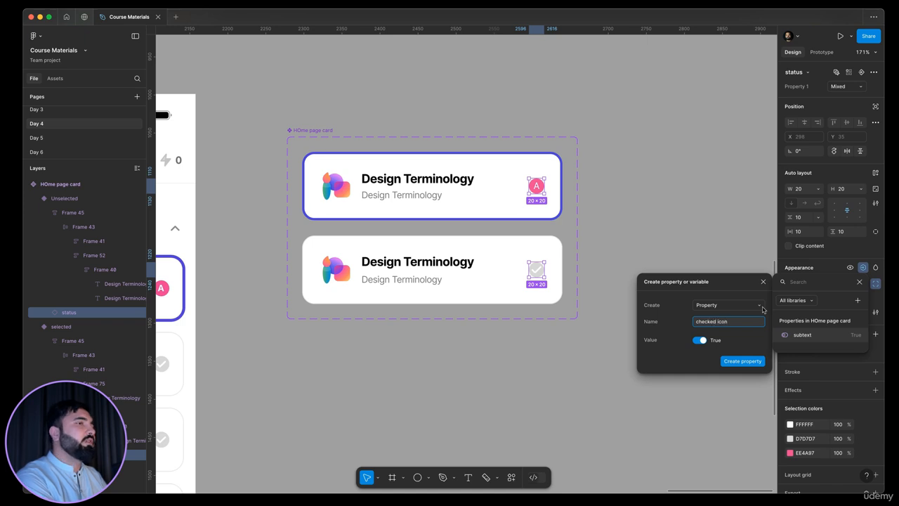
key(Return)
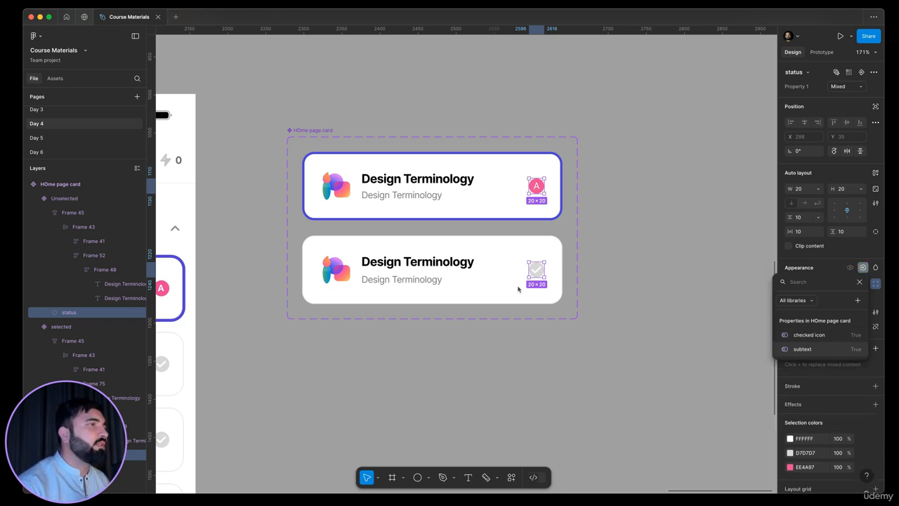
click(433, 272)
click(458, 212)
click(451, 280)
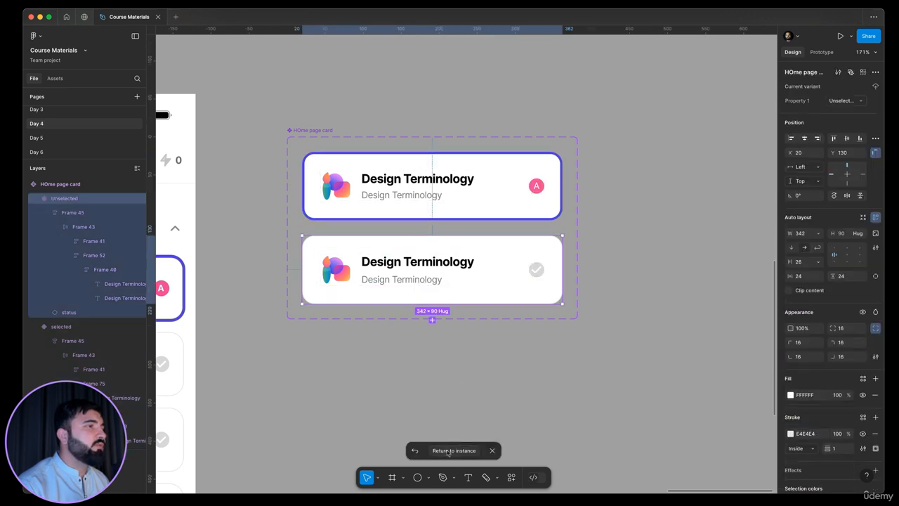
click(447, 450)
click(632, 296)
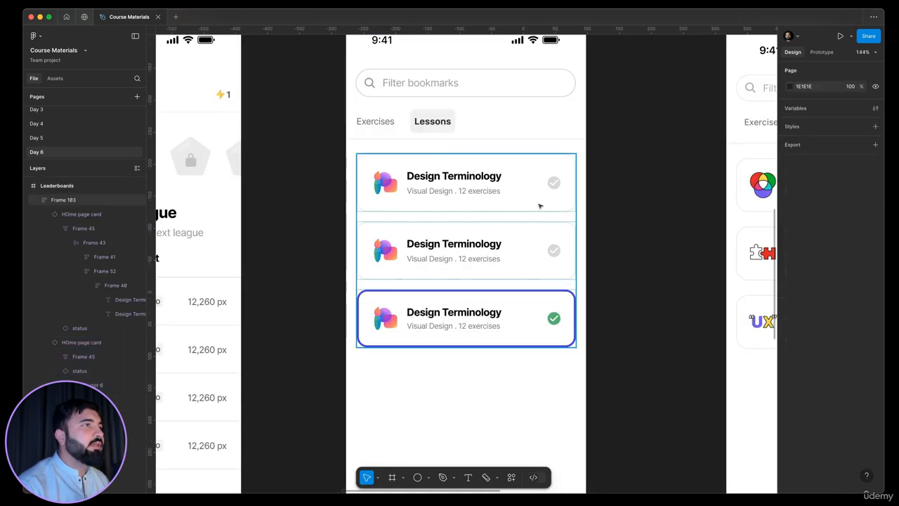
Step: Turn off the checked icon on the first two bookmark cards
click(534, 185)
shift+click(494, 239)
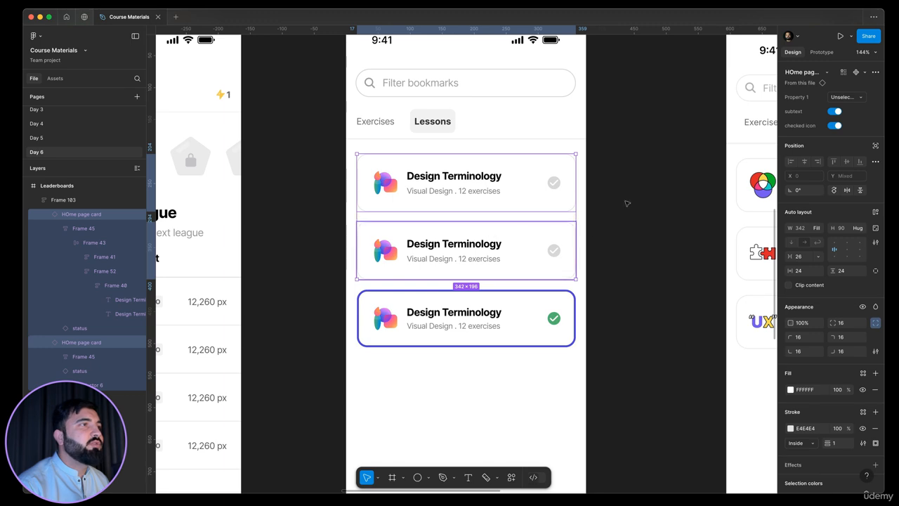
click(834, 126)
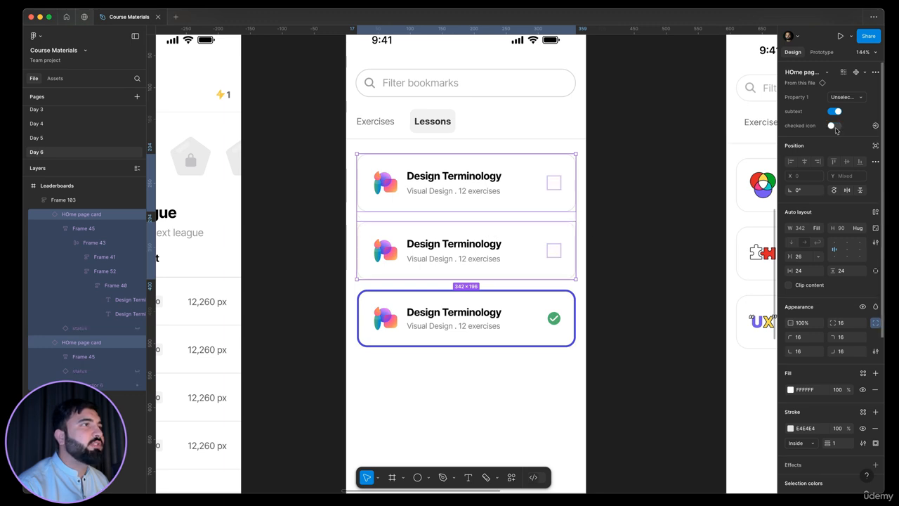
key(Escape)
Step: Switch the third bookmark card's variant to Unselected
scroll(538, 173, up, 5)
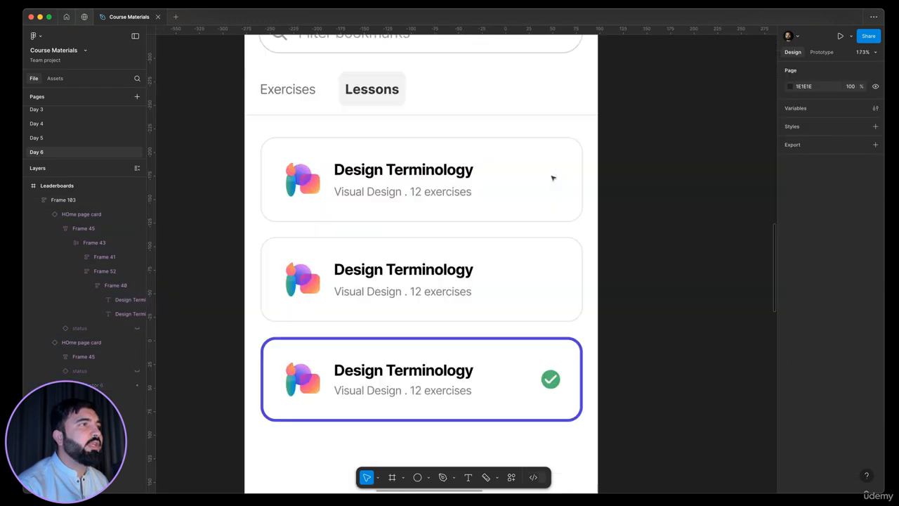
scroll(546, 211, down, 6)
click(502, 250)
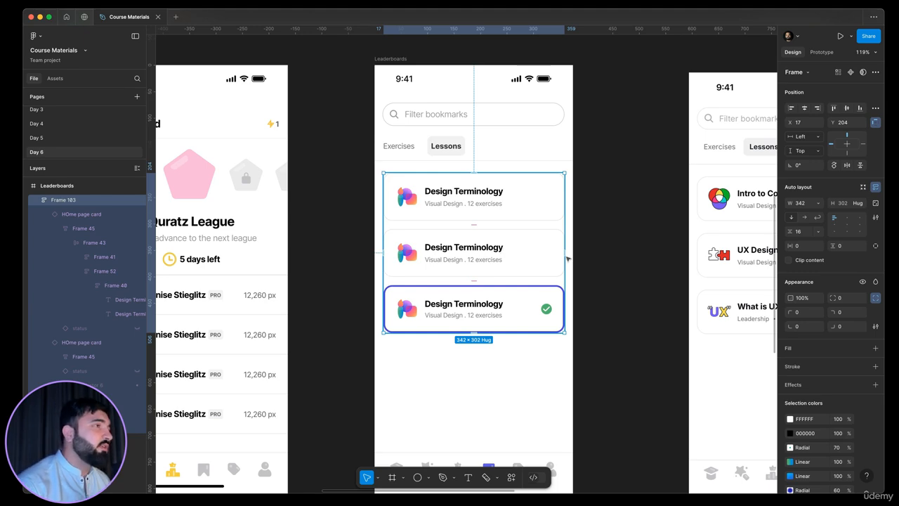
scroll(425, 269, right, 4)
scroll(416, 215, down, 2)
click(462, 203)
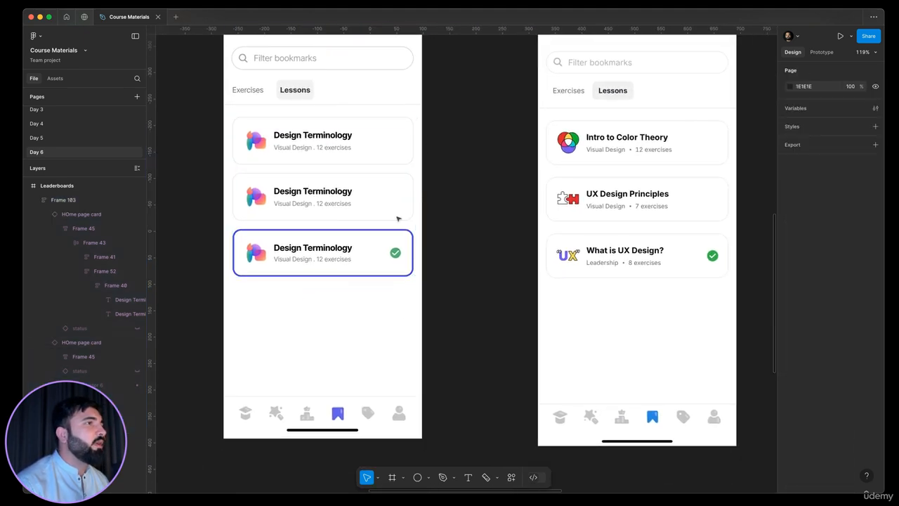
scroll(397, 219, down, 4)
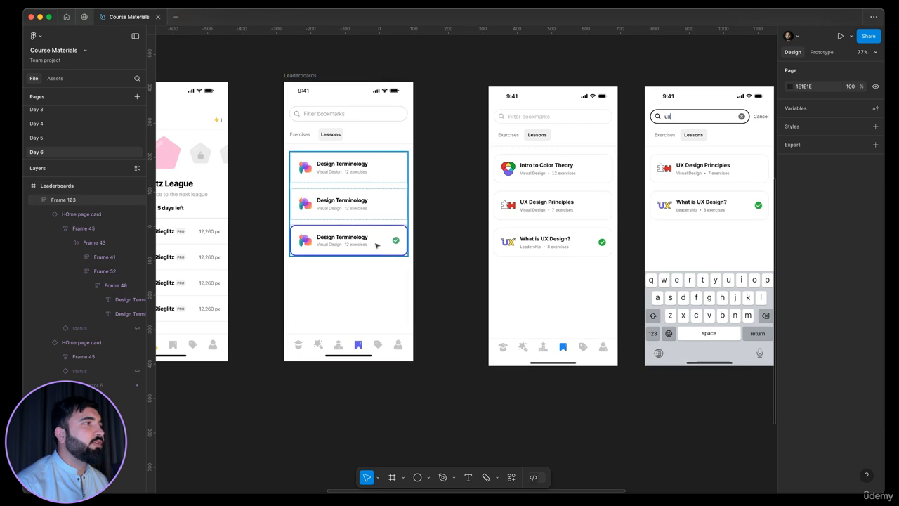
click(375, 245)
click(833, 99)
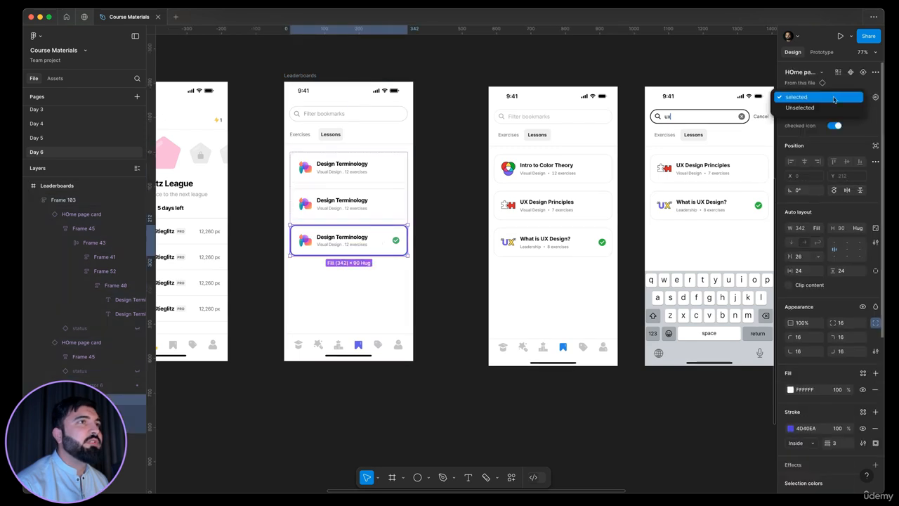
click(800, 107)
click(449, 224)
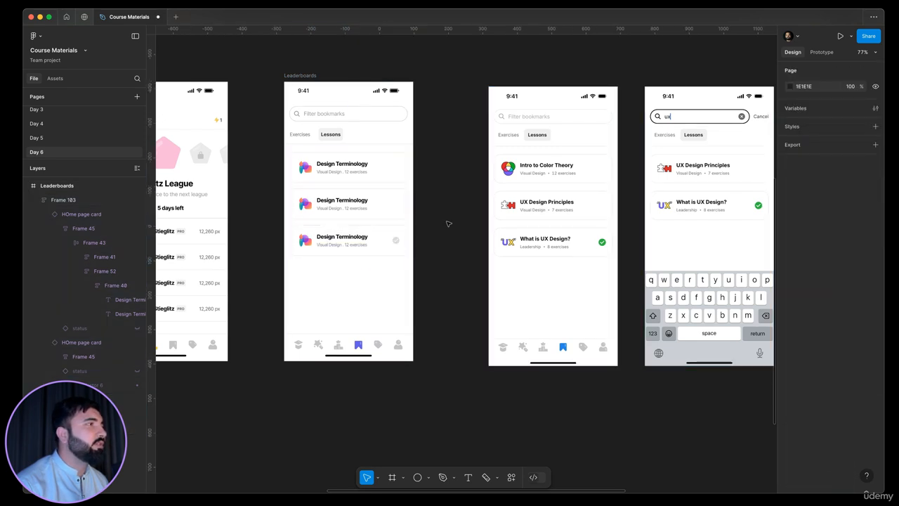
scroll(448, 234, up, 2)
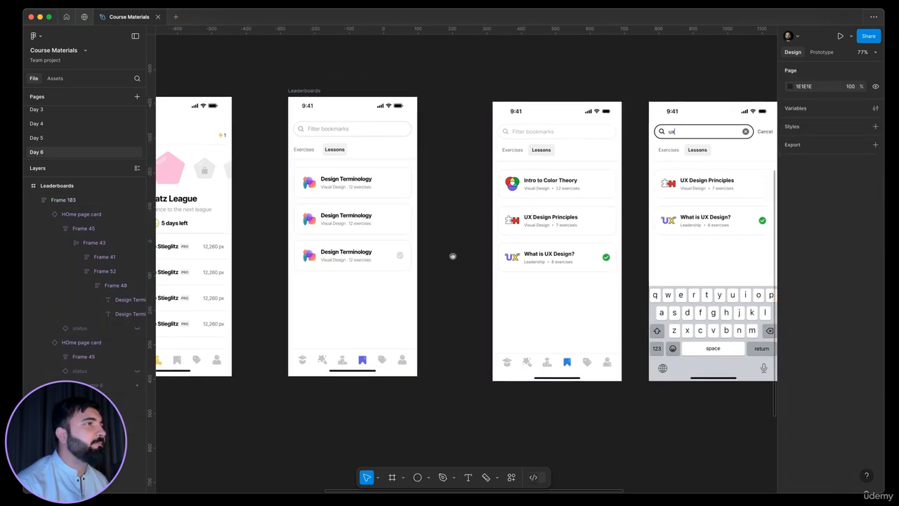
double_click(340, 222)
double_click(353, 222)
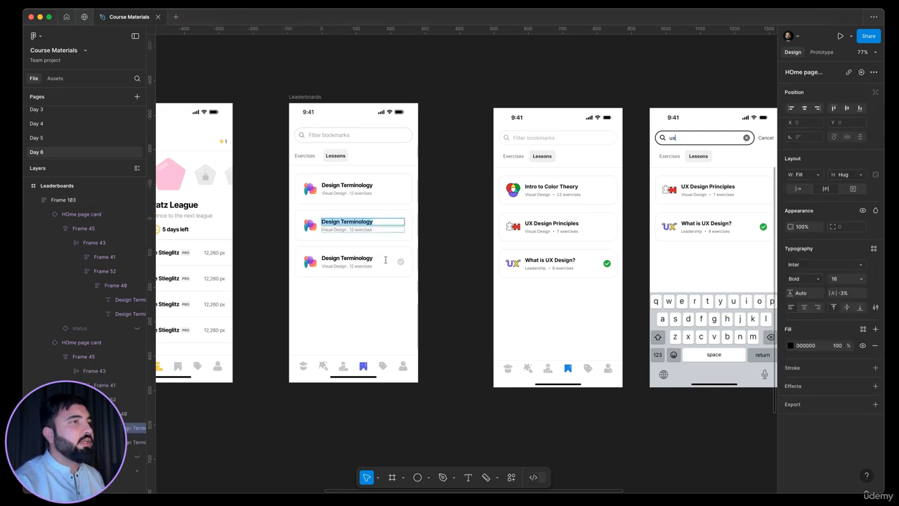
click(449, 250)
scroll(439, 272, right, 5)
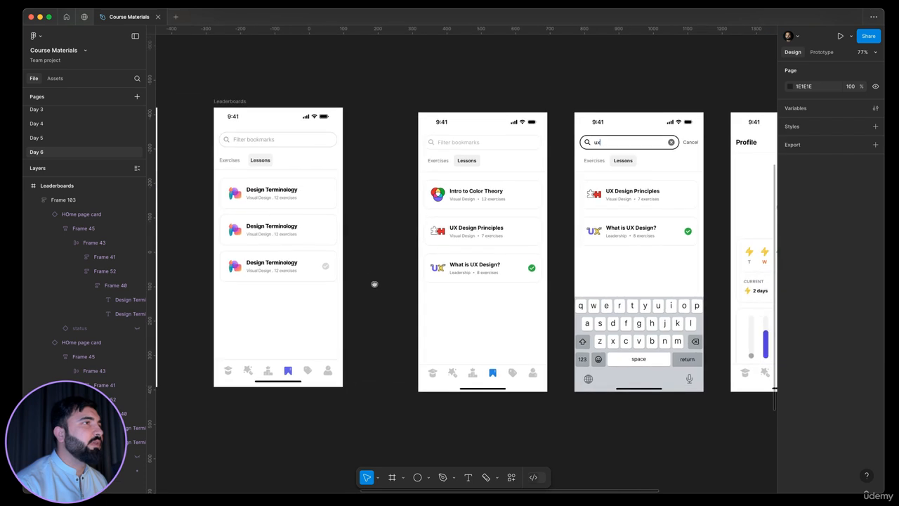
drag(334, 311, 326, 317)
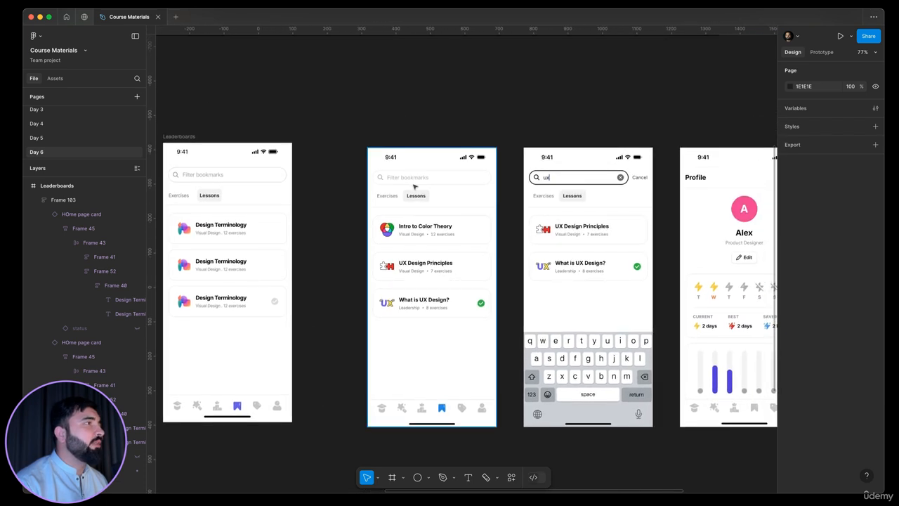
Step: Delete the reference screen showing the Intro to Color Theory bookmark cards
drag(438, 240, 498, 217)
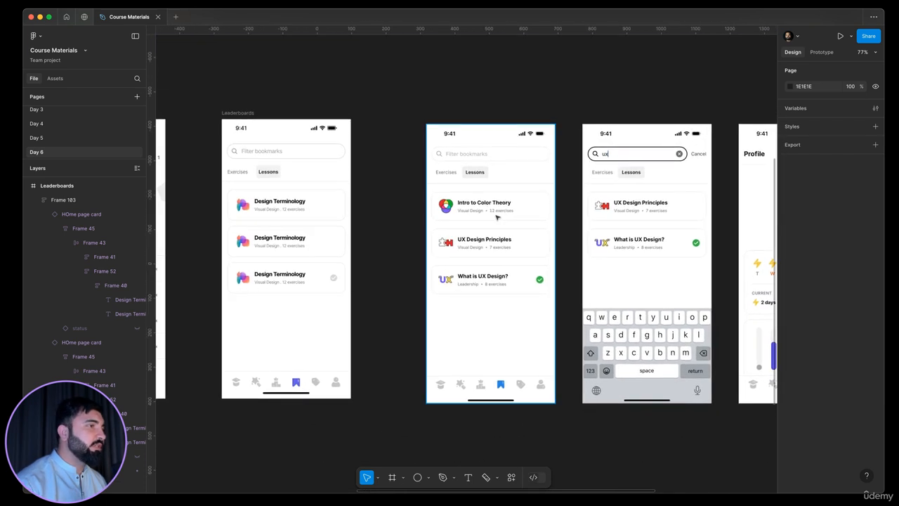
click(498, 218)
key(Delete)
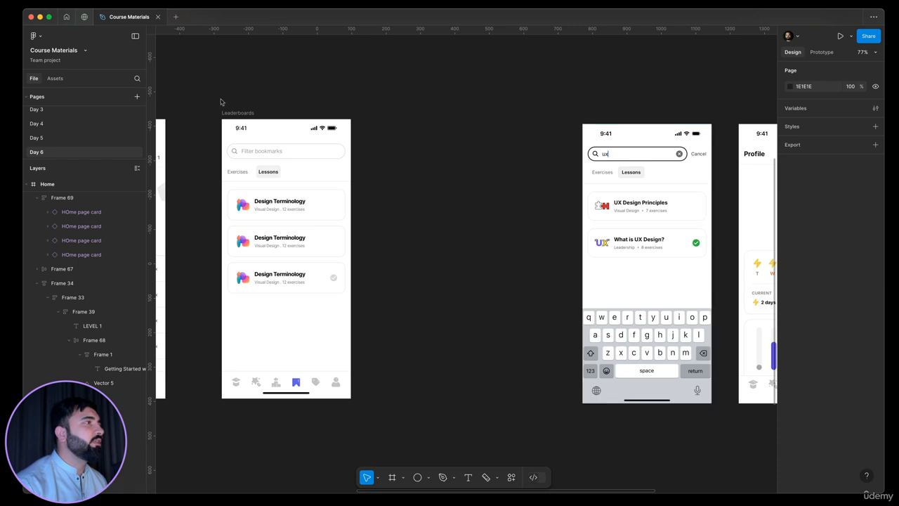
Step: Duplicate the bookmarks screen and rename the frames Favorite Lessons and Favorite Lessons search
drag(232, 113, 413, 114)
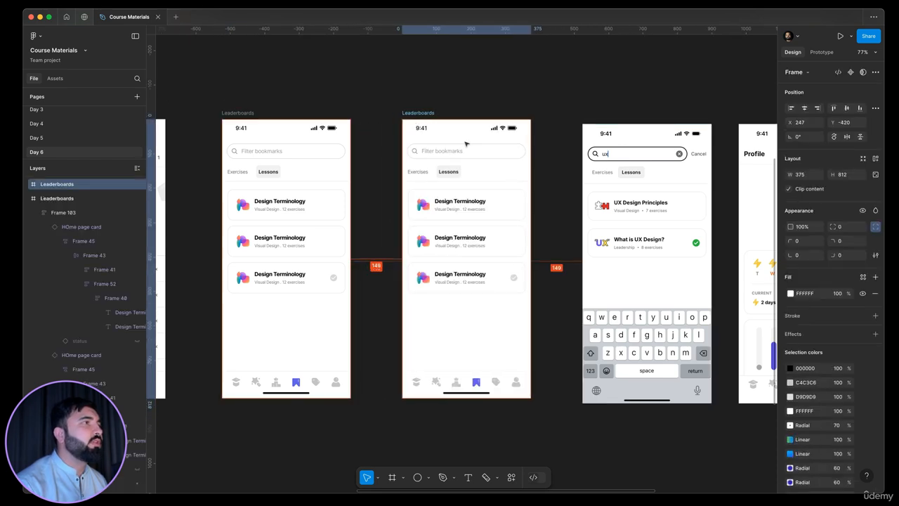
scroll(466, 144, up, 3)
scroll(403, 149, down, 3)
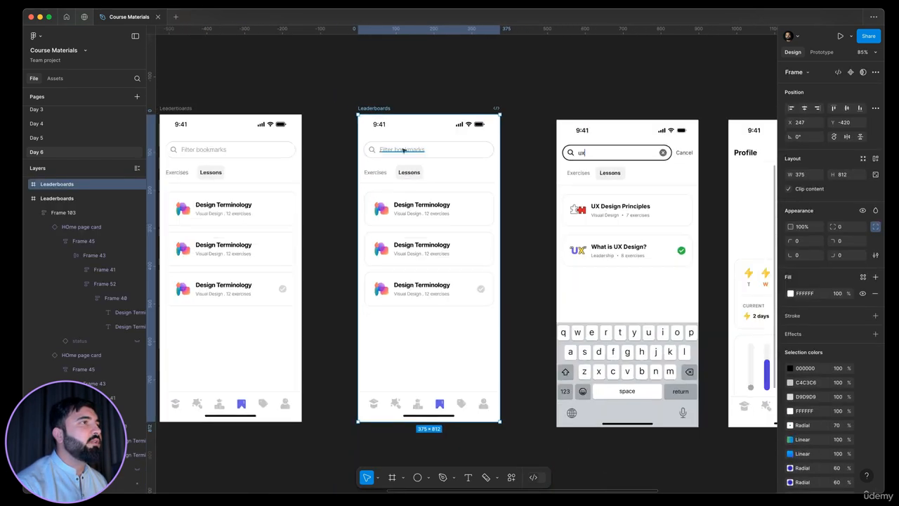
scroll(419, 125, left, 3)
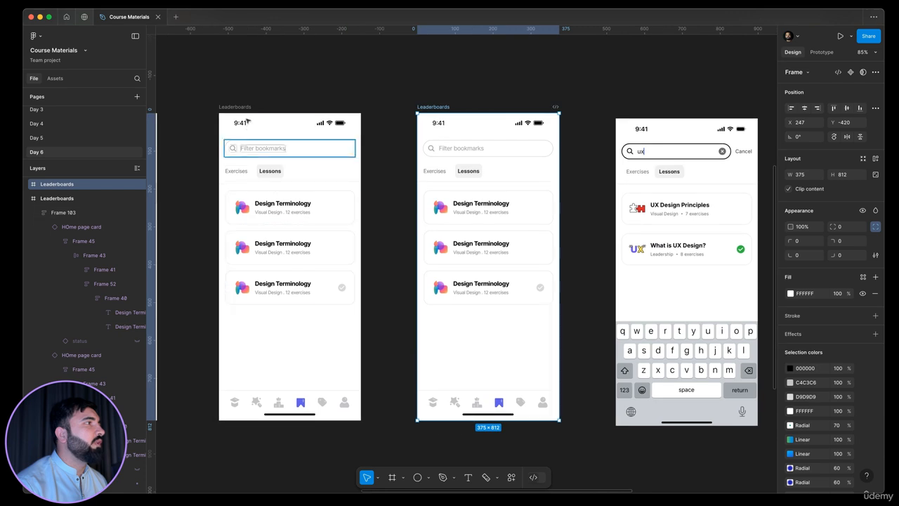
click(248, 108)
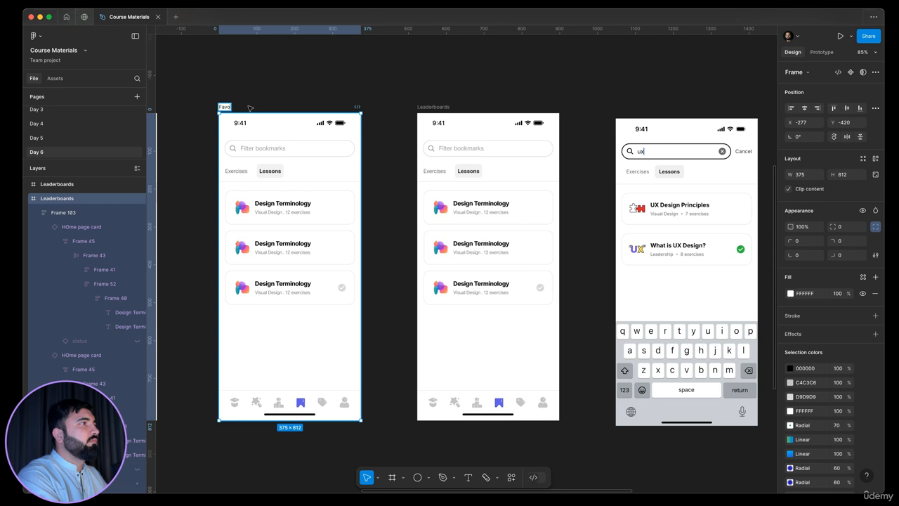
text(Favorite Lessons)
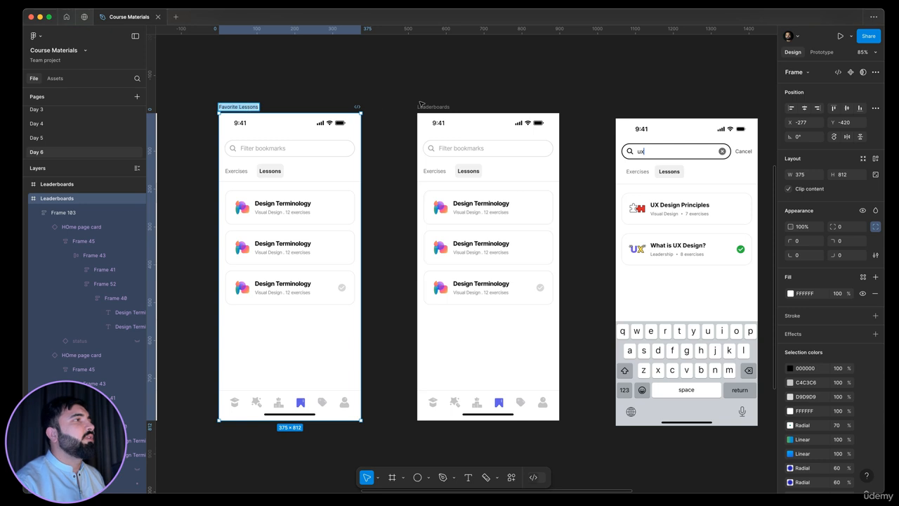
click(471, 117)
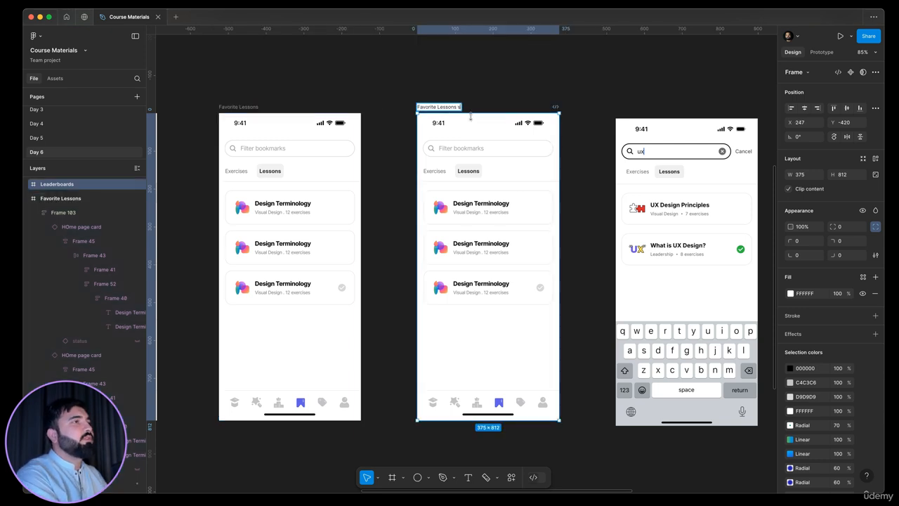
key(Return)
Step: Replace the search field placeholder on the Favorite Lessons search screen with the query ux
drag(432, 185, 391, 213)
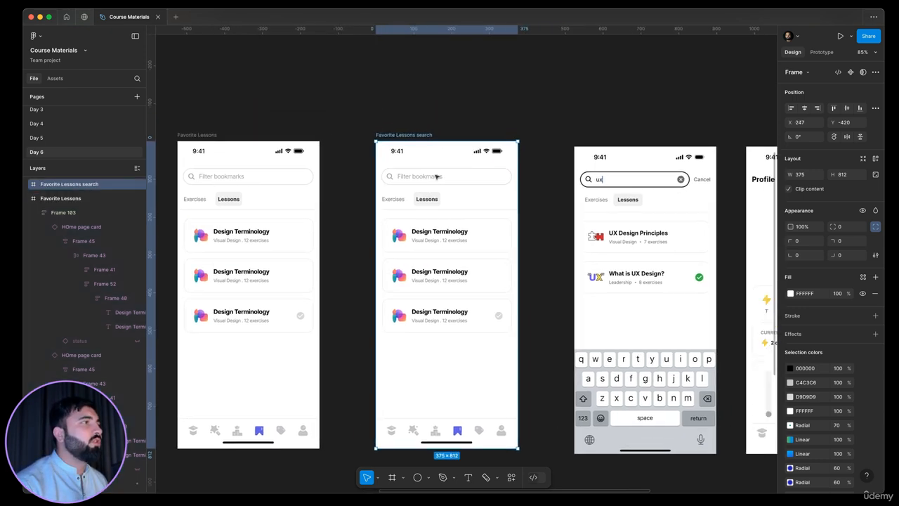
super+double_click(432, 177)
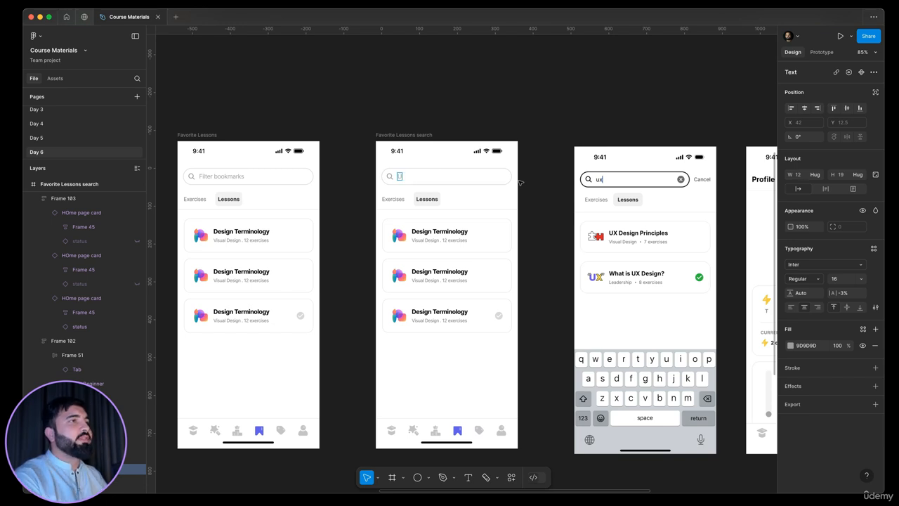
scroll(727, 244, down, 1)
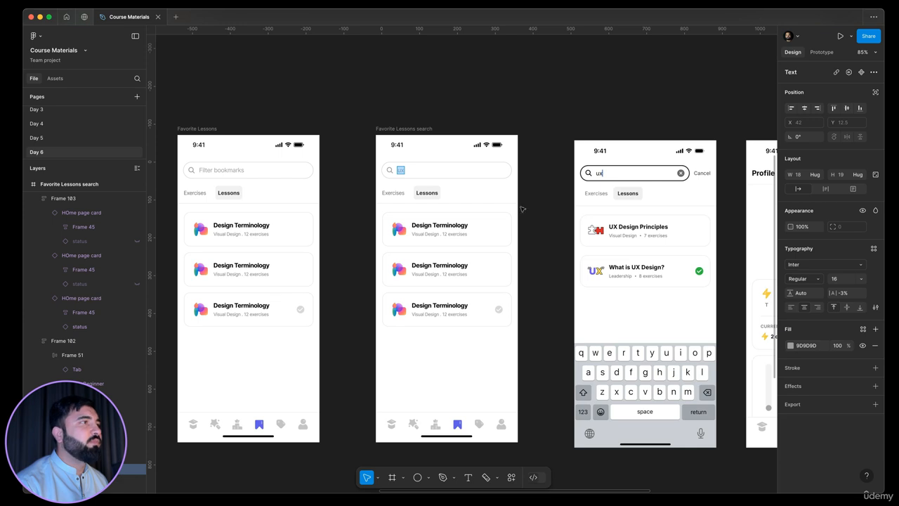
key(Escape)
key(Escape)
Step: Recolour the search bar's stroke, the ux text and the search icon to black 000000
click(791, 383)
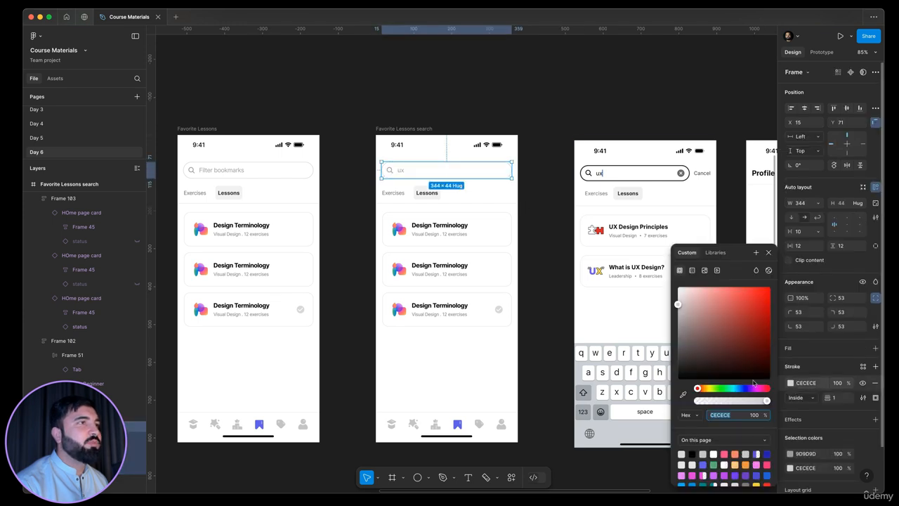
drag(705, 341, 677, 379)
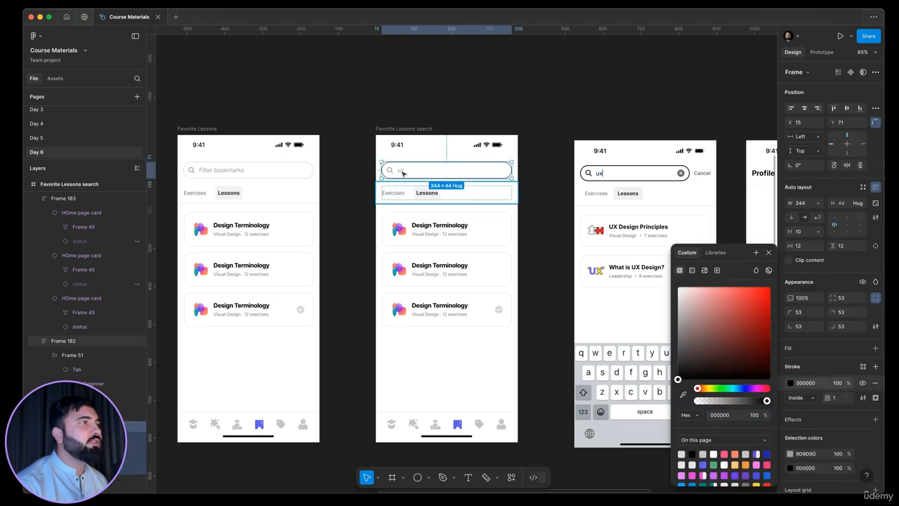
click(401, 171)
click(790, 346)
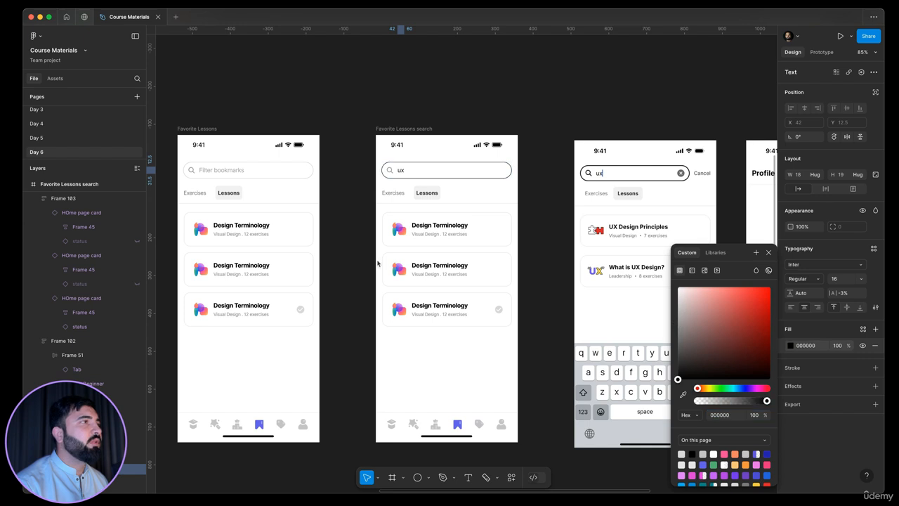
click(390, 172)
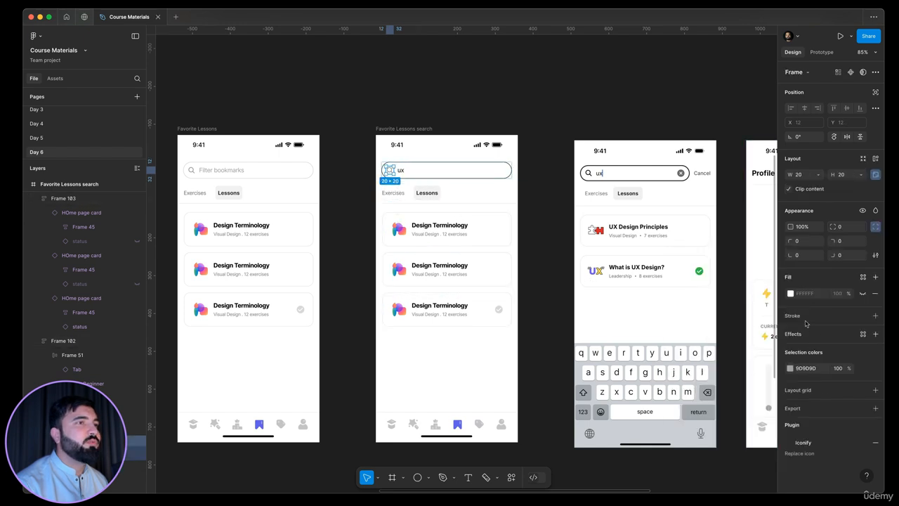
click(790, 368)
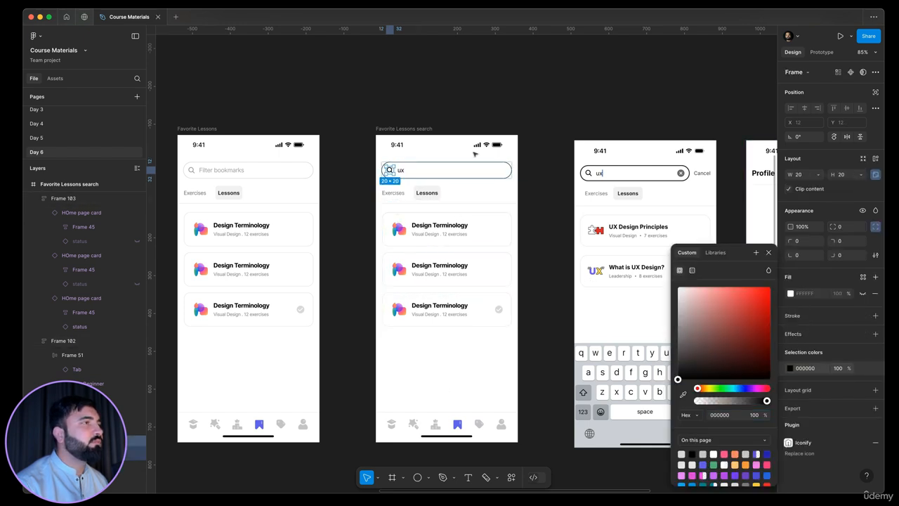
Step: Increase the search bar's stroke weight to 2
scroll(475, 154, up, 5)
scroll(526, 198, down, 1)
click(540, 187)
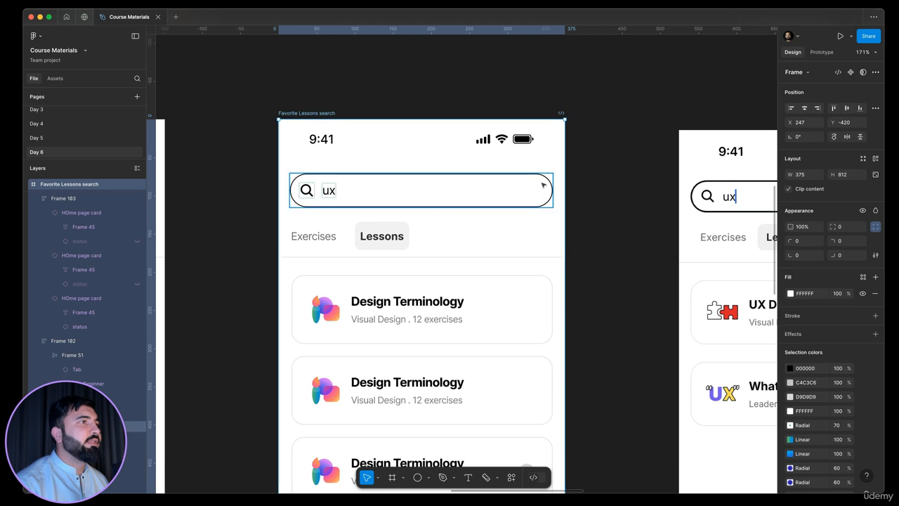
click(543, 185)
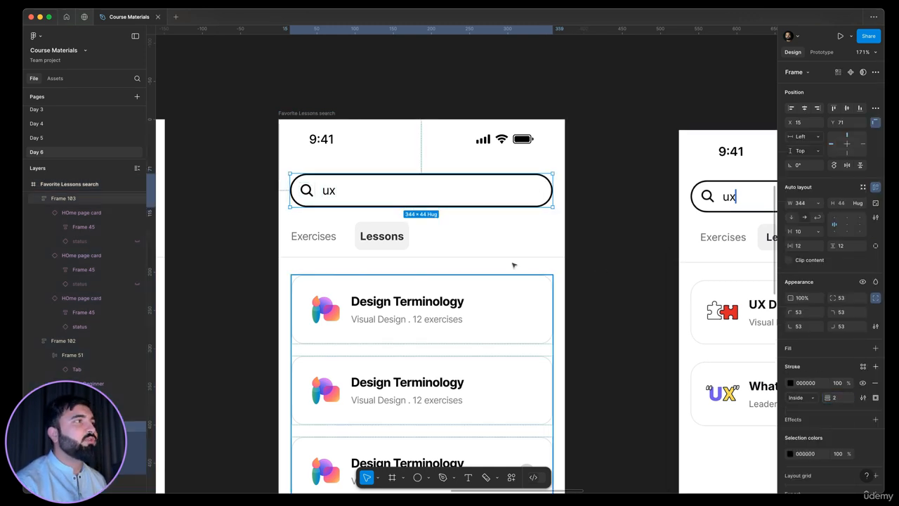
click(624, 211)
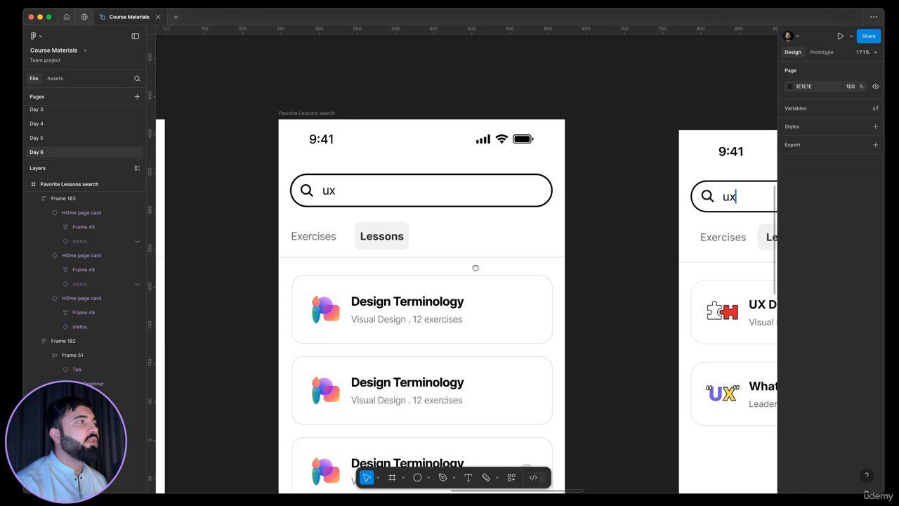
Step: Draw a short vertical line about 13 px long after the ux text as a typing cursor
drag(713, 275, 672, 281)
scroll(688, 203, up, 8)
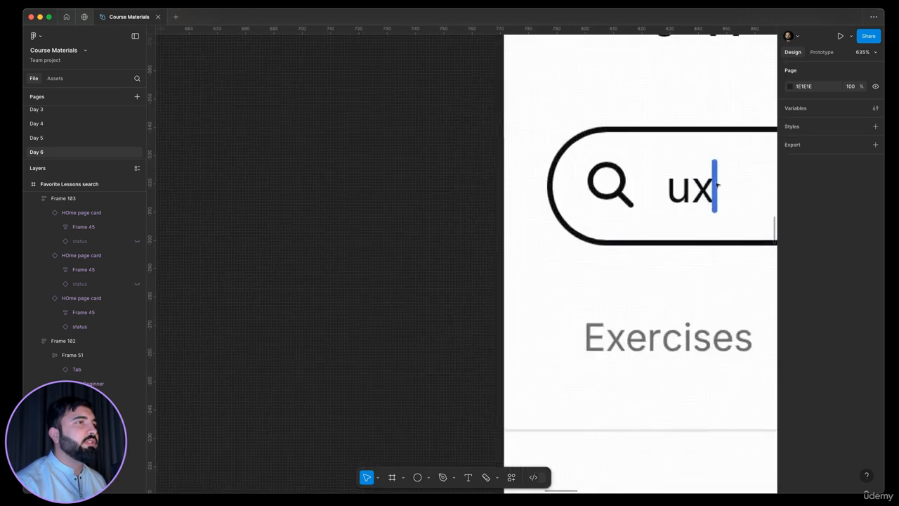
scroll(608, 275, down, 10)
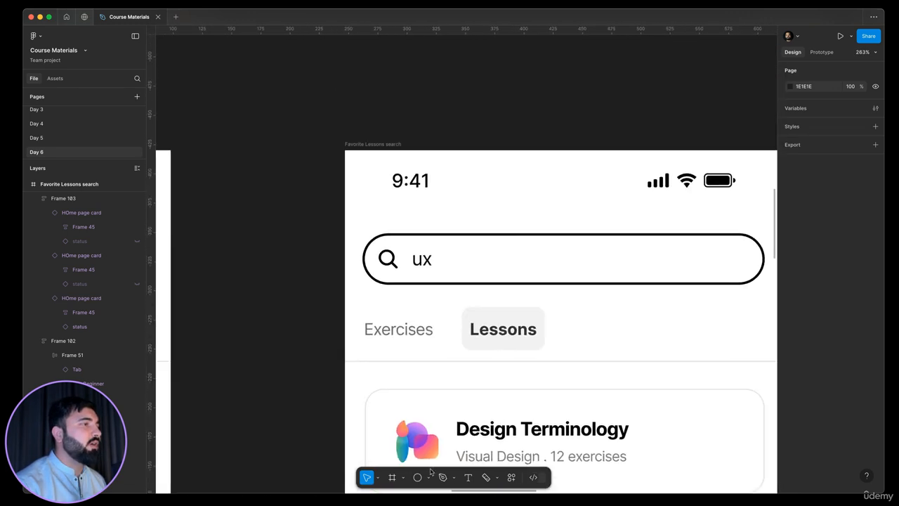
click(428, 477)
click(429, 402)
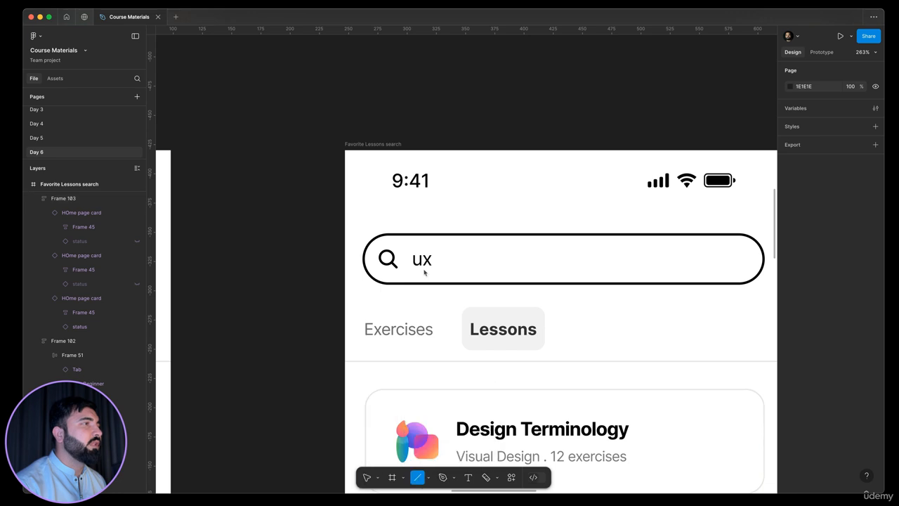
scroll(432, 263, up, 8)
drag(468, 206, 469, 263)
scroll(424, 249, down, 15)
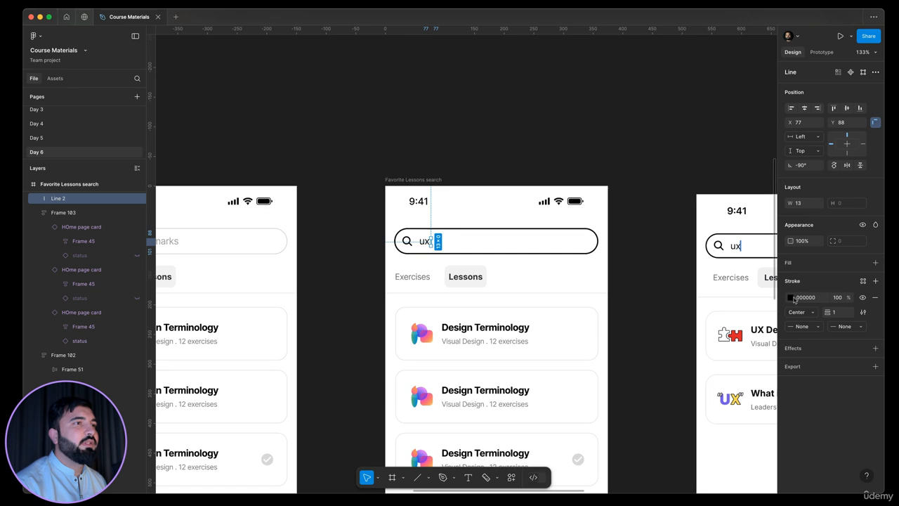
Step: Set the cursor line's stroke colour to 251FBA
click(791, 297)
click(767, 454)
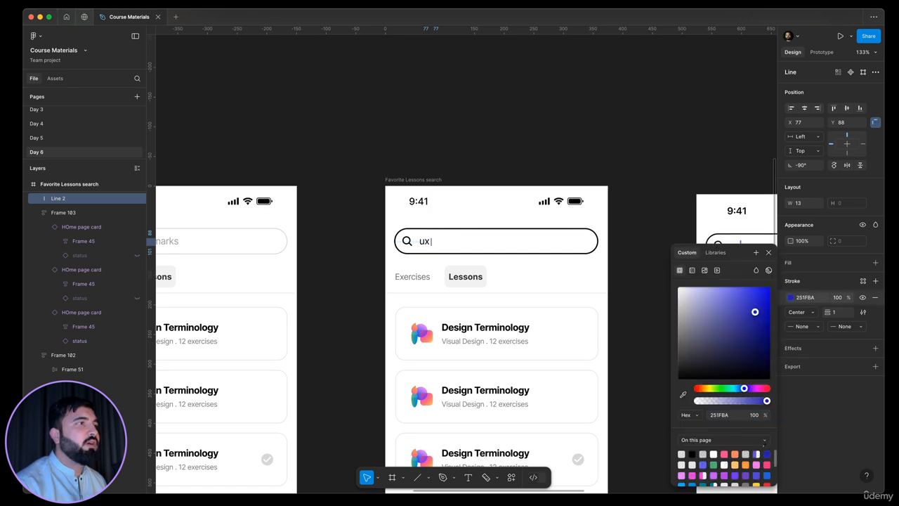
scroll(488, 274, up, 5)
scroll(492, 274, down, 2)
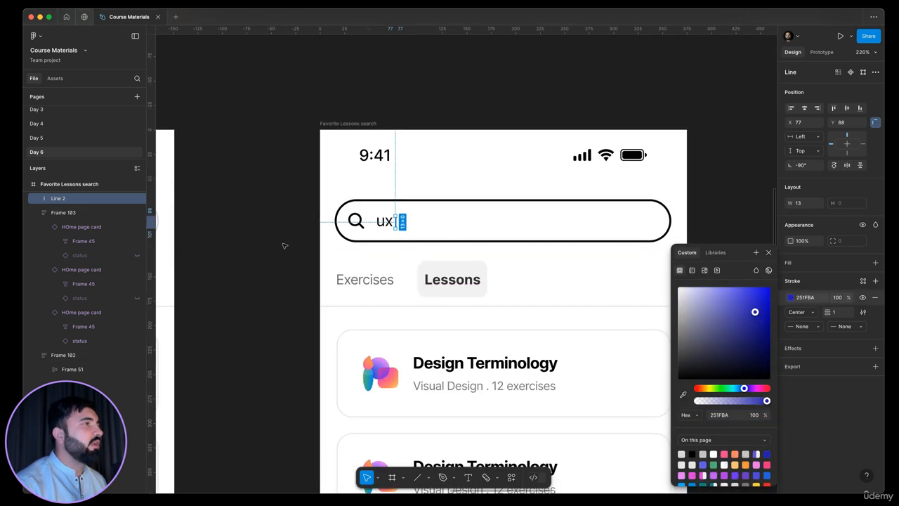
click(285, 257)
Step: Inspect the query text's font weight and the reference search screen's search bar styling
scroll(288, 246, right, 3)
scroll(287, 245, down, 3)
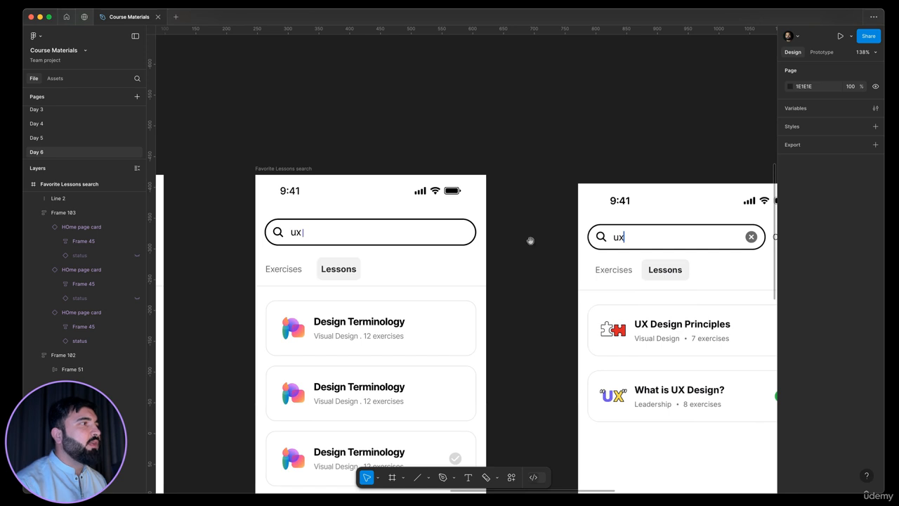
scroll(531, 240, down, 2)
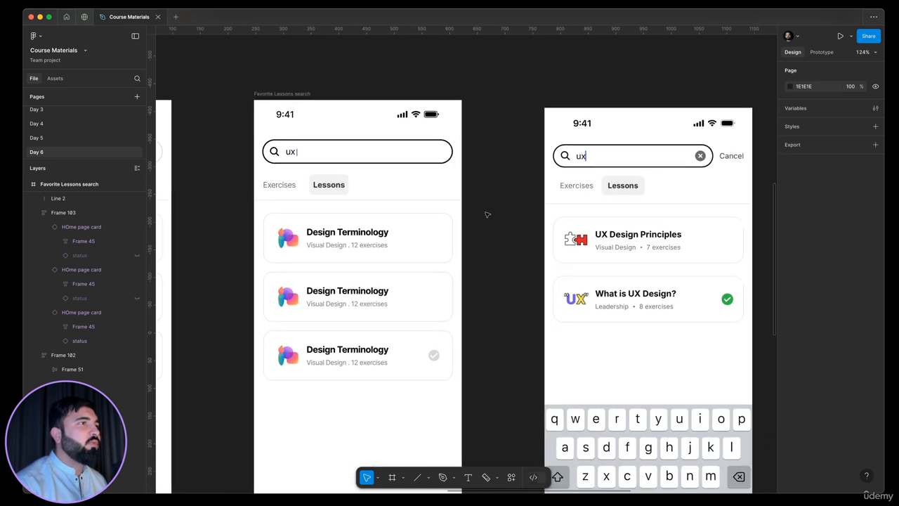
scroll(488, 214, down, 1)
click(324, 155)
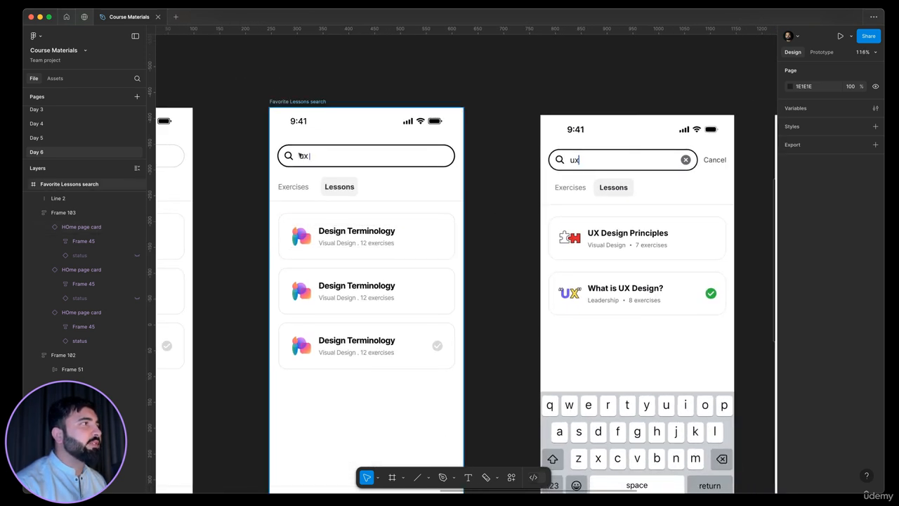
scroll(304, 155, up, 5)
click(802, 279)
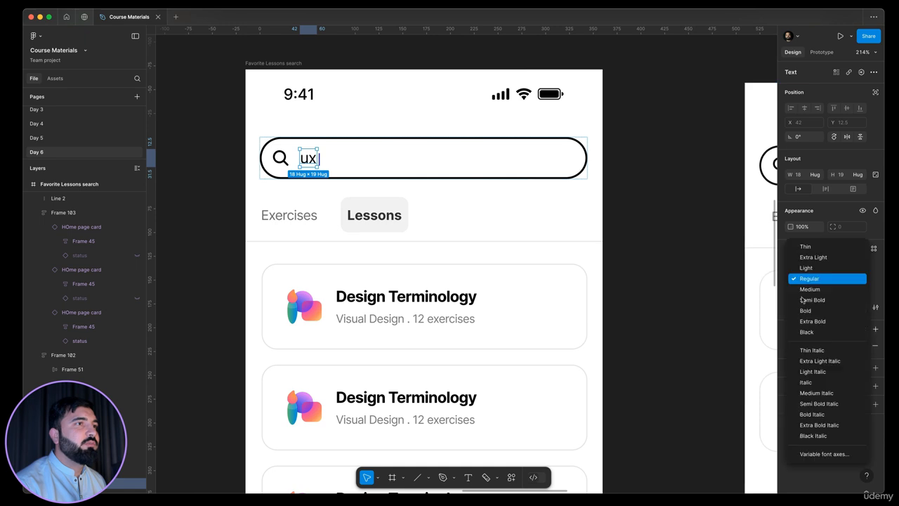
click(577, 230)
click(667, 173)
scroll(671, 169, down, 3)
drag(671, 169, 513, 225)
drag(706, 212, 644, 219)
scroll(693, 233, up, 3)
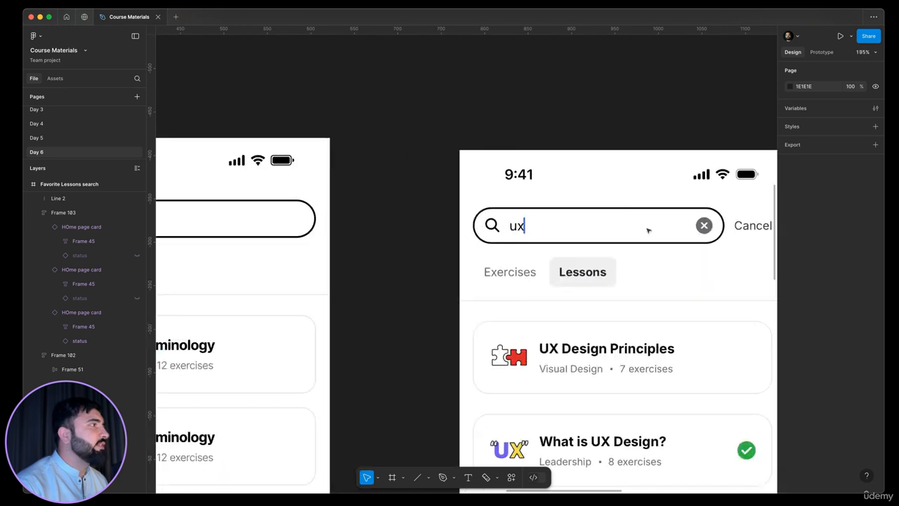
scroll(649, 229, down, 3)
Step: Copy the close button from the Day 3 subscription screen into the right end of the search bar
click(47, 129)
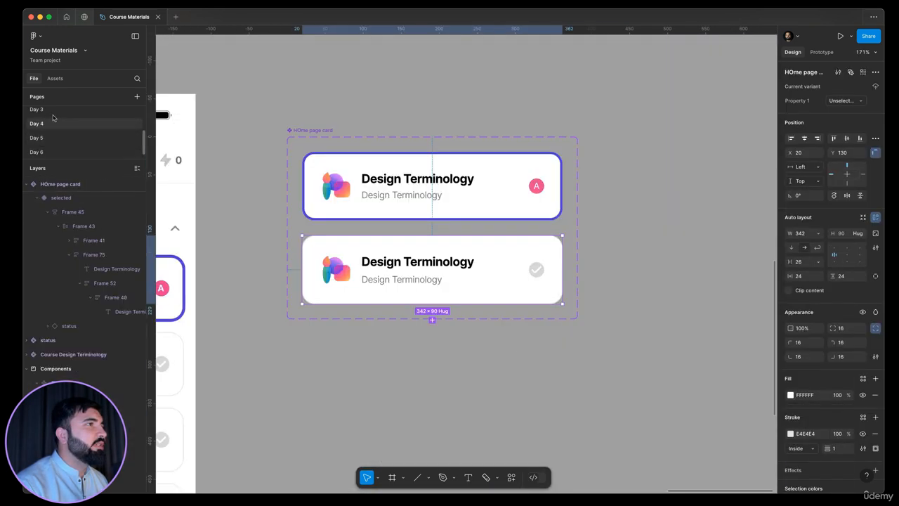
scroll(622, 205, down, 5)
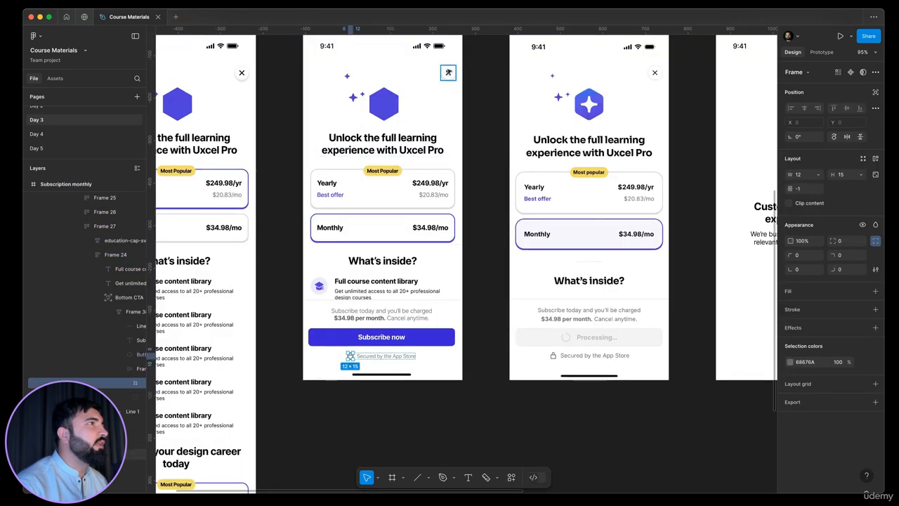
click(448, 72)
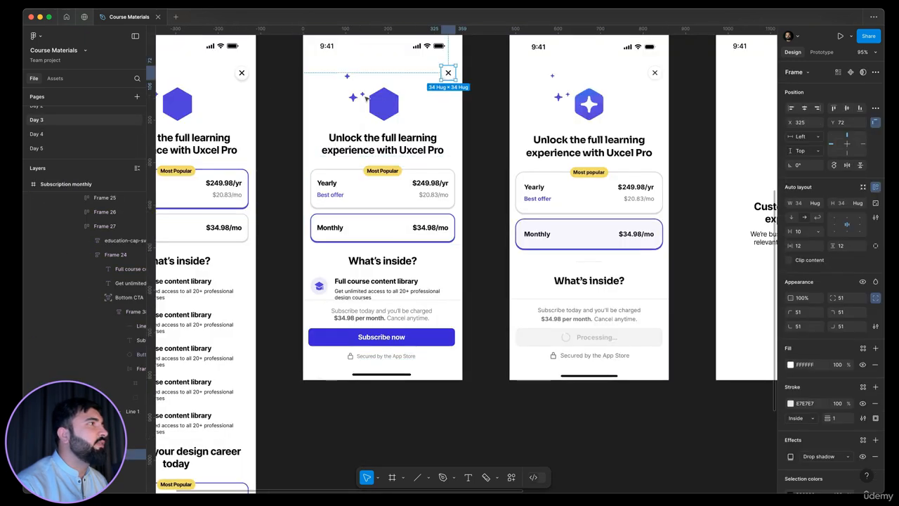
scroll(52, 153, down, 1)
click(53, 154)
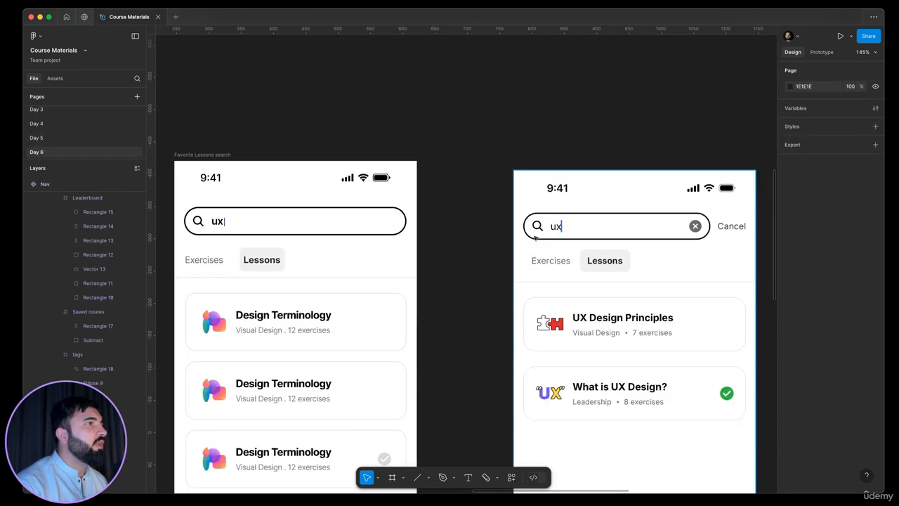
scroll(397, 222, up, 5)
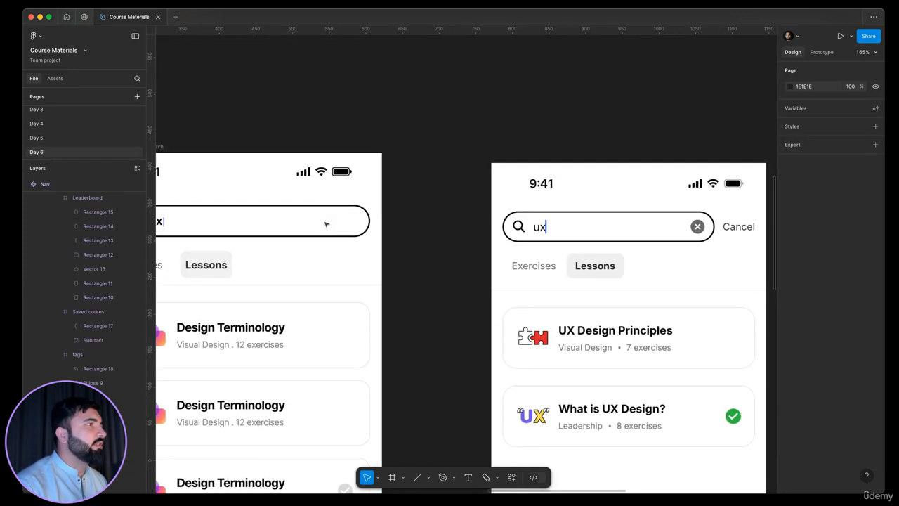
click(386, 216)
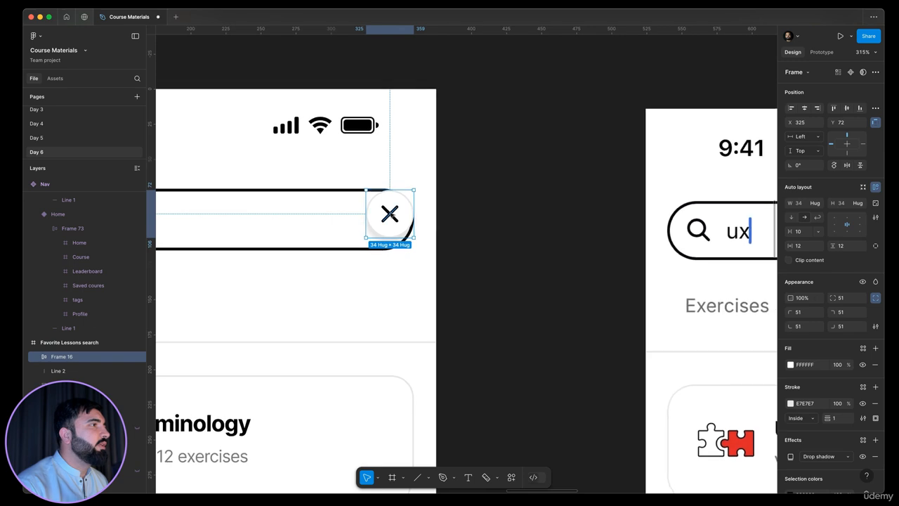
scroll(386, 214, up, 5)
drag(350, 219, 309, 225)
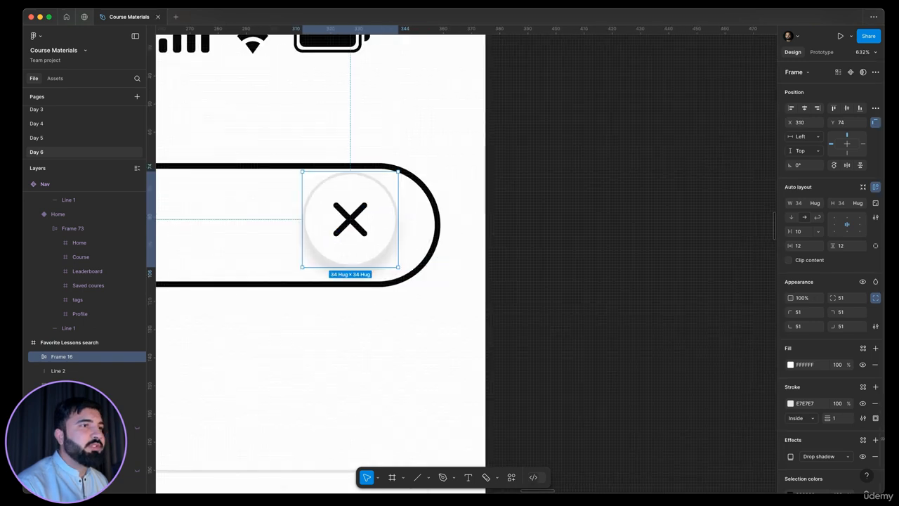
Step: Remove the drop shadow and the stroke from the close button in the search bar
click(875, 456)
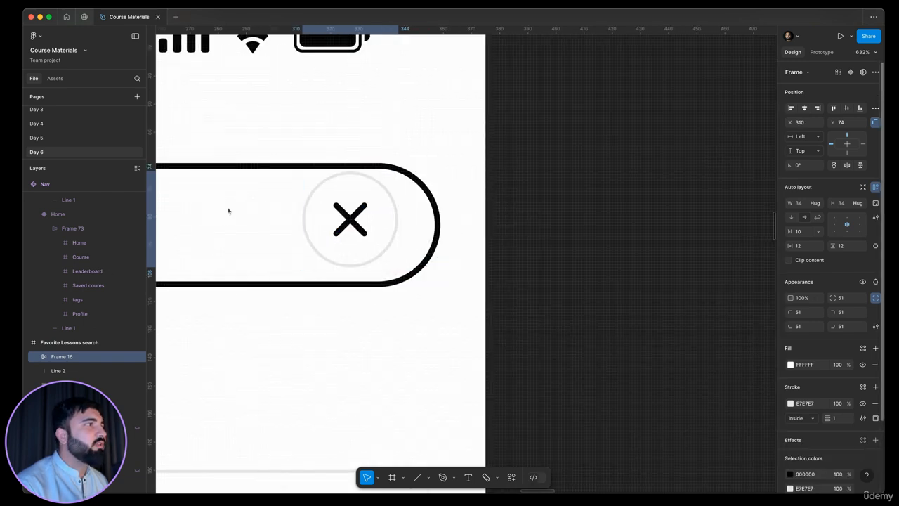
scroll(351, 219, down, 10)
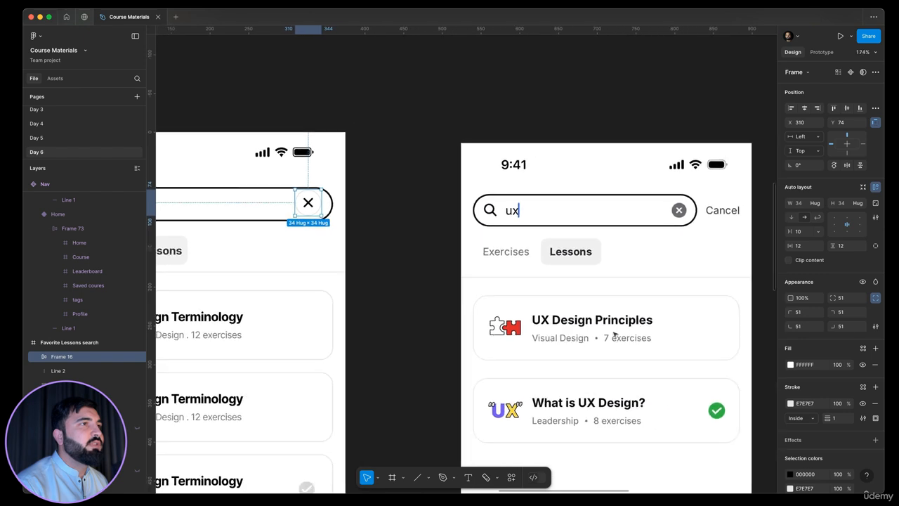
click(875, 403)
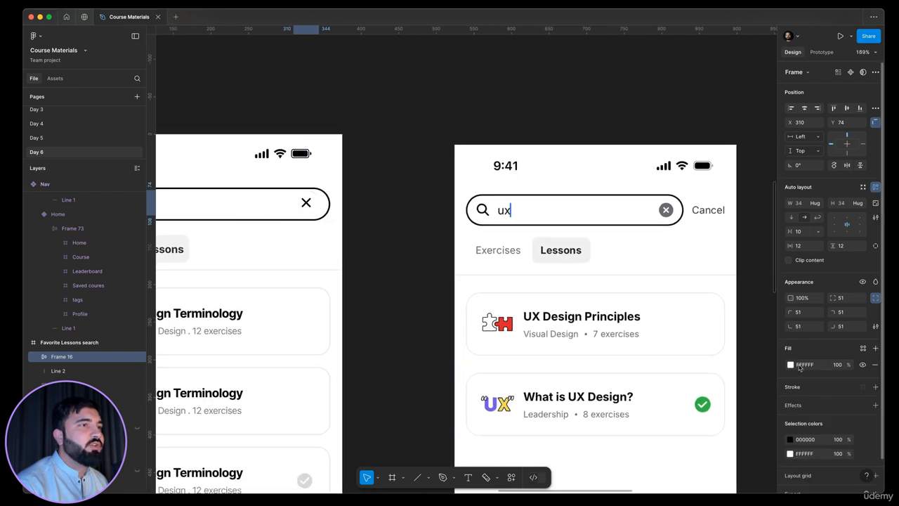
Step: Set the close button's fill to 6A696E by sampling the reference screen's clear button
click(790, 365)
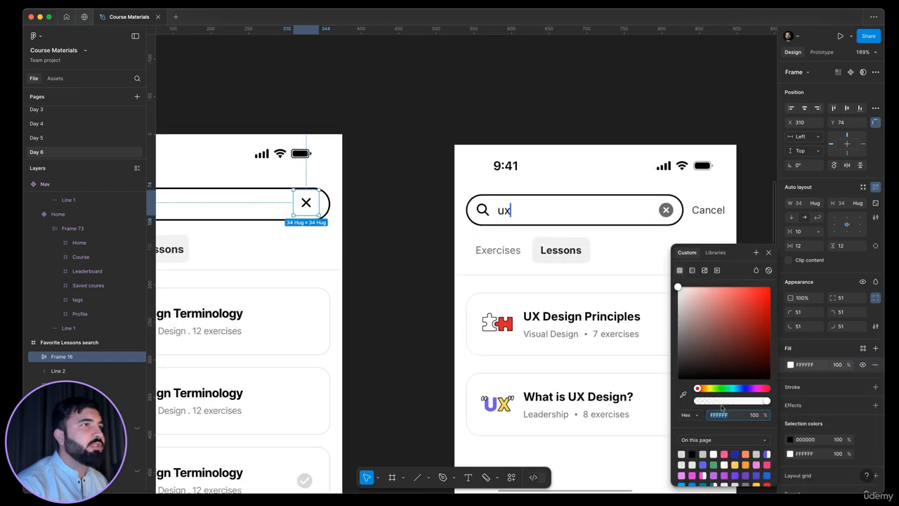
click(683, 397)
click(663, 211)
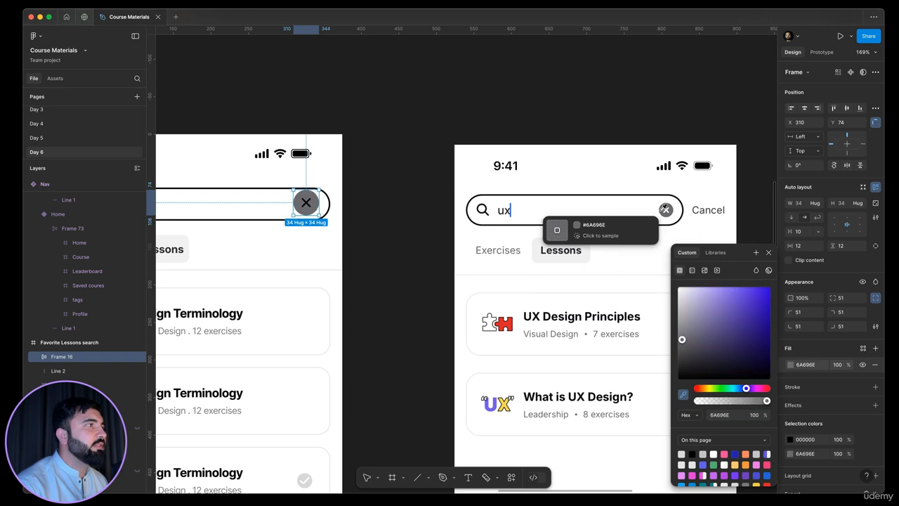
scroll(309, 205, up, 5)
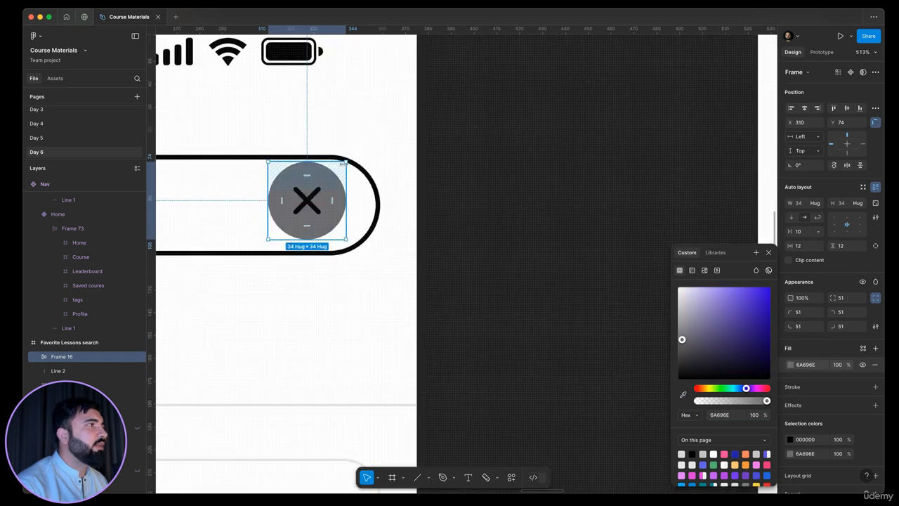
key(Escape)
click(413, 186)
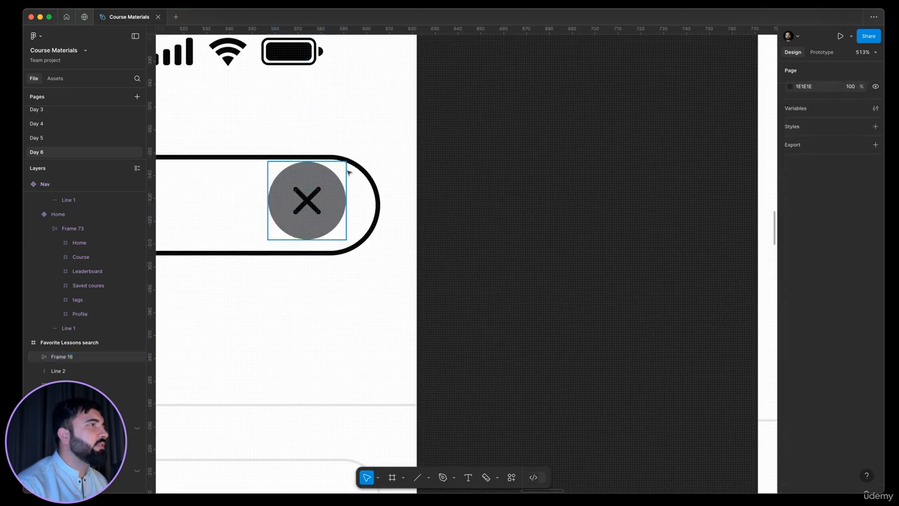
Step: Resize the close button to about 26 × 26 px
click(342, 170)
drag(345, 162, 337, 172)
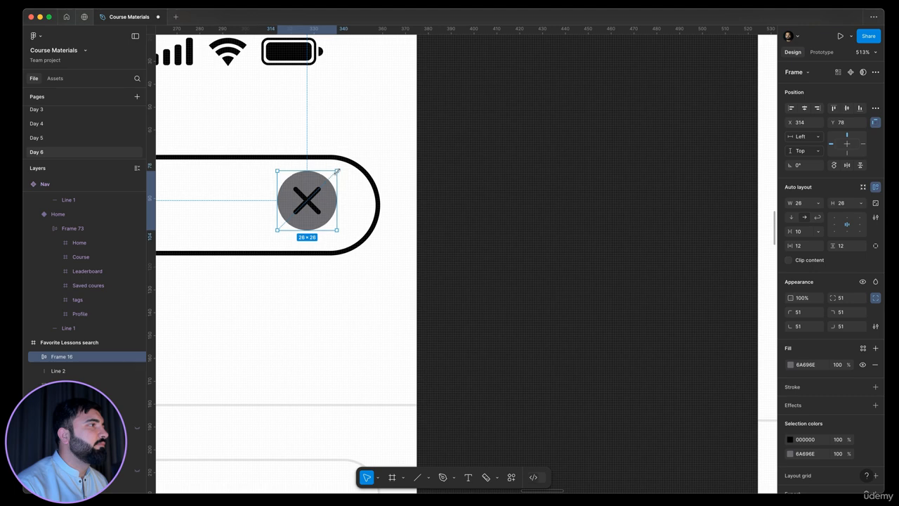
scroll(324, 184, down, 6)
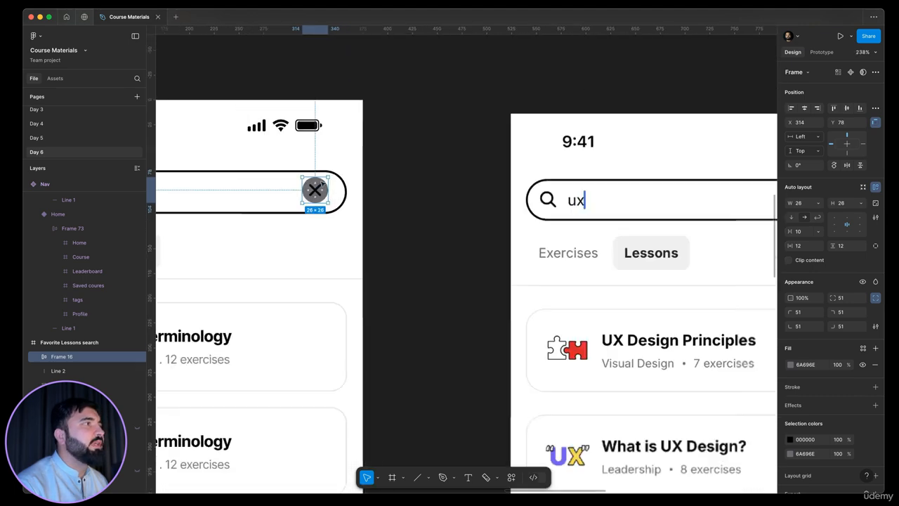
scroll(321, 182, up, 6)
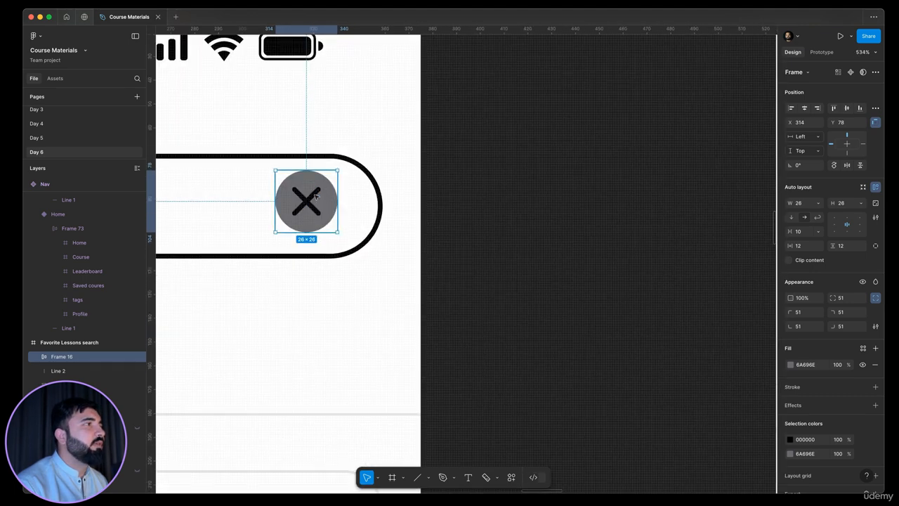
Step: Change the cross icon's colour inside the close button to white
double_click(315, 196)
double_click(315, 197)
click(358, 215)
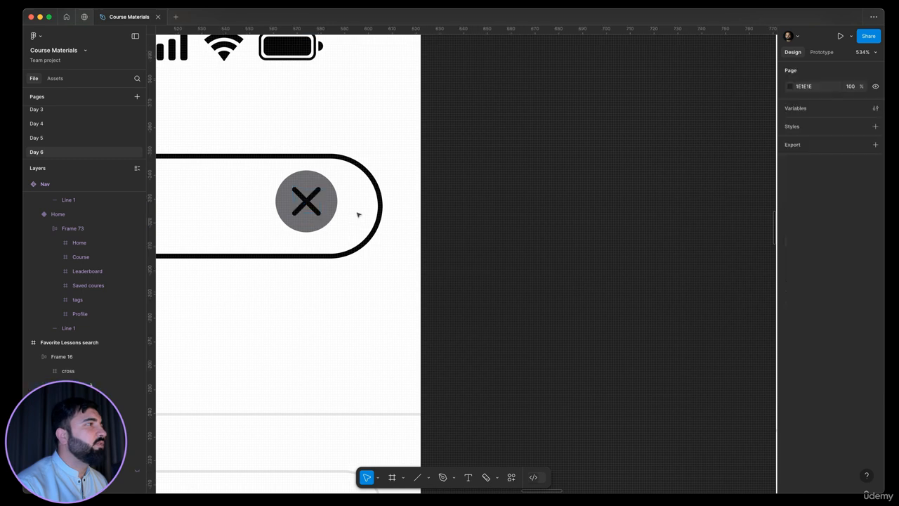
double_click(315, 204)
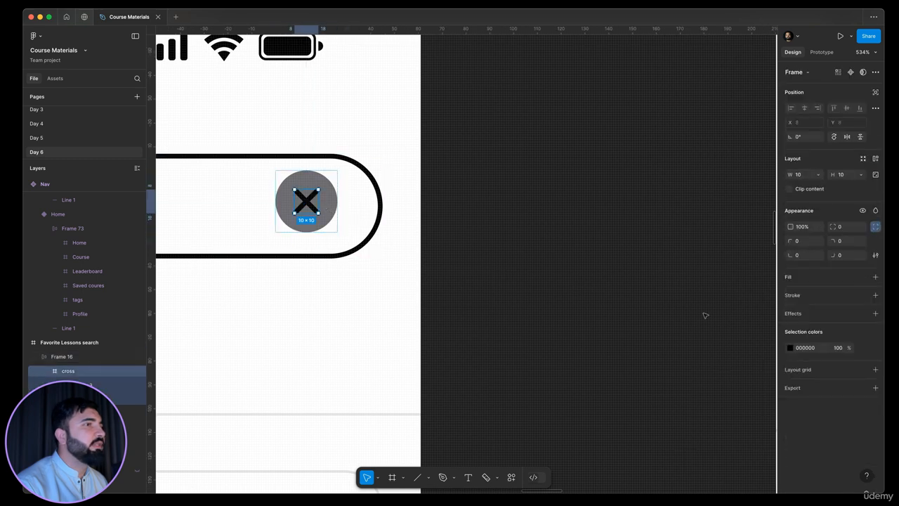
click(790, 349)
drag(768, 353, 203, 60)
click(445, 188)
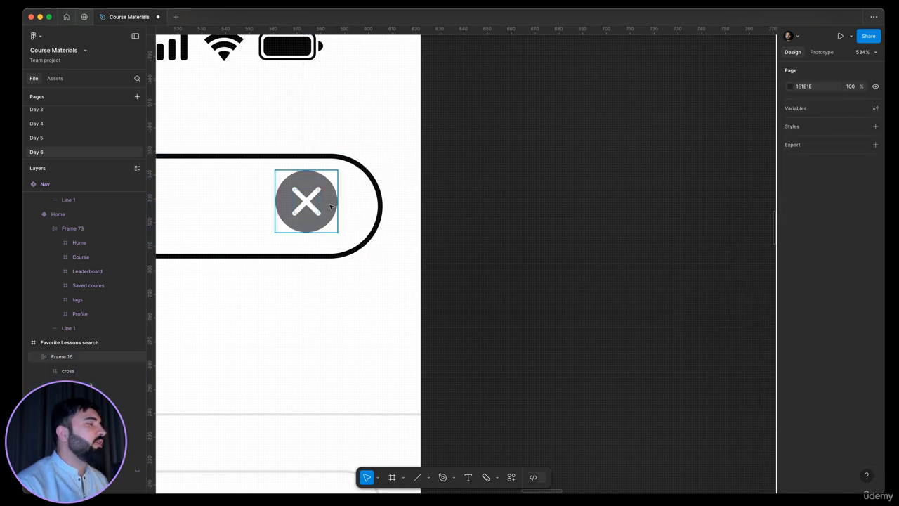
Step: Resize the close button to about 24 × 24 px
drag(331, 206, 338, 205)
scroll(339, 204, down, 5)
click(484, 239)
scroll(537, 257, left, 2)
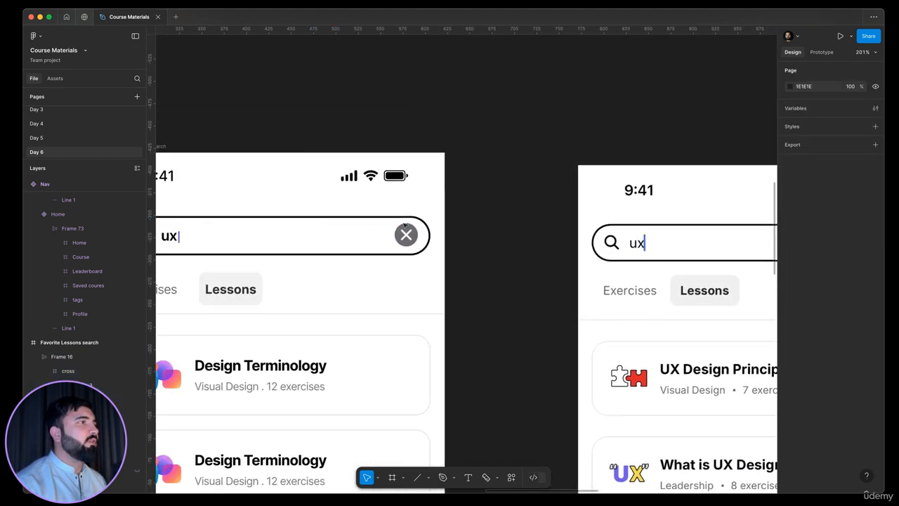
scroll(405, 226, up, 4)
click(430, 230)
drag(435, 226, 433, 227)
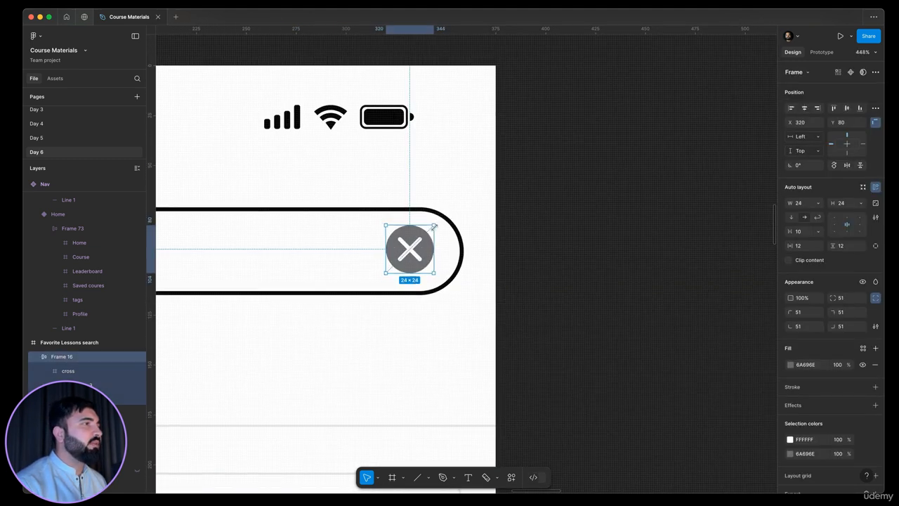
drag(399, 252, 224, 258)
drag(432, 237, 519, 235)
click(677, 228)
scroll(557, 237, down, 8)
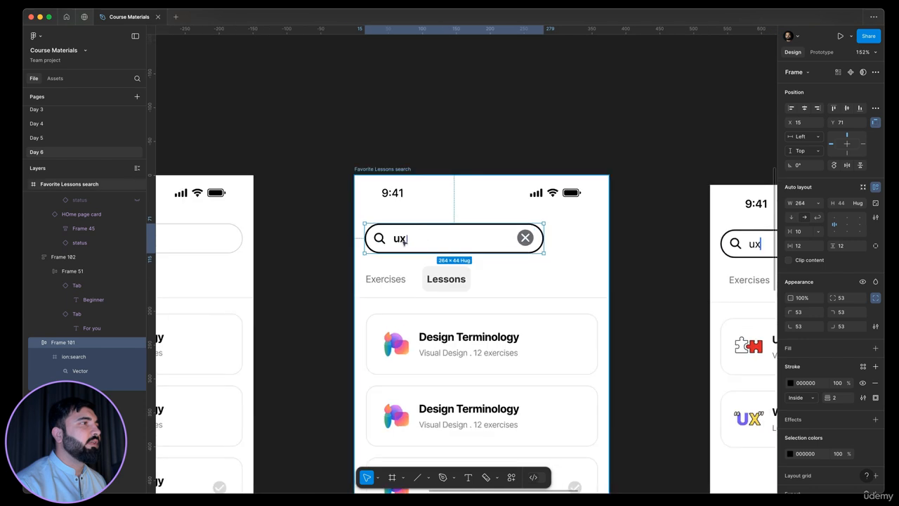
Step: Copy the Filter bookmarks placeholder text beside the search bar, change it to Cancel and position it
double_click(401, 239)
scroll(447, 239, down, 3)
scroll(211, 239, left, 2)
double_click(241, 238)
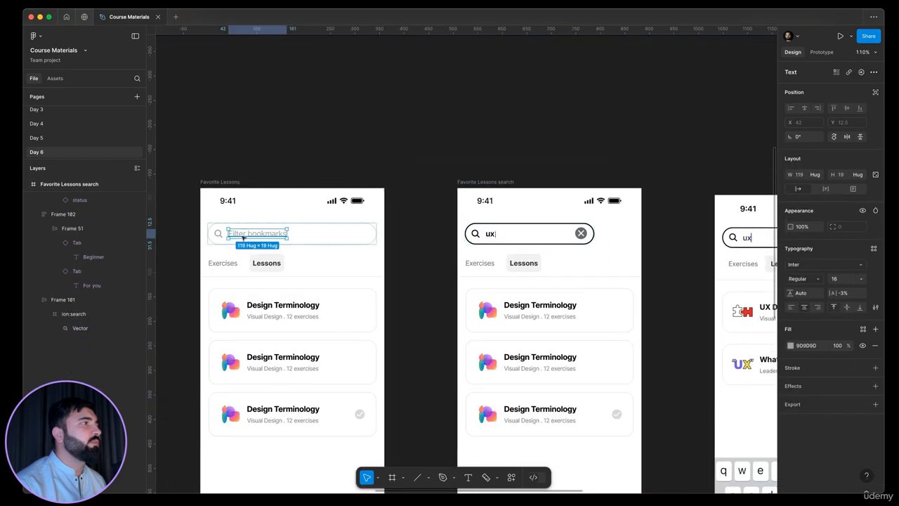
scroll(241, 237, down, 3)
drag(241, 236, 509, 237)
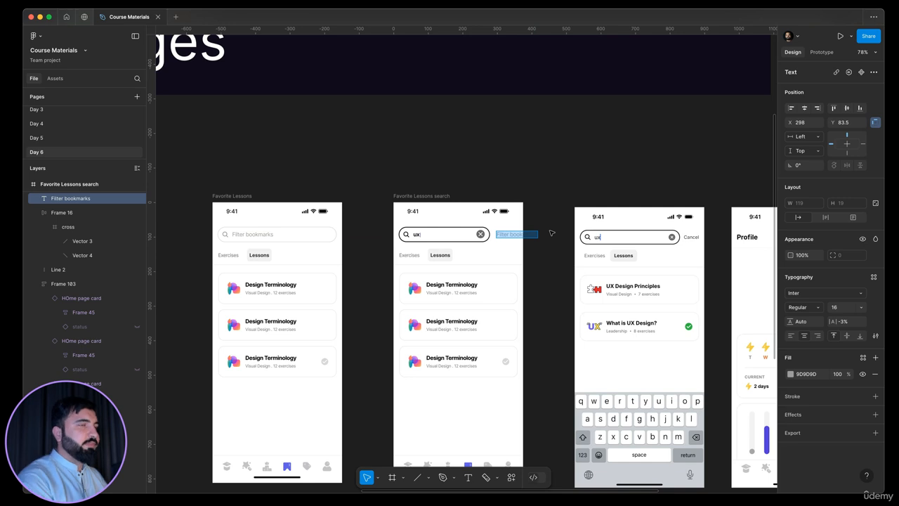
text(Cs)
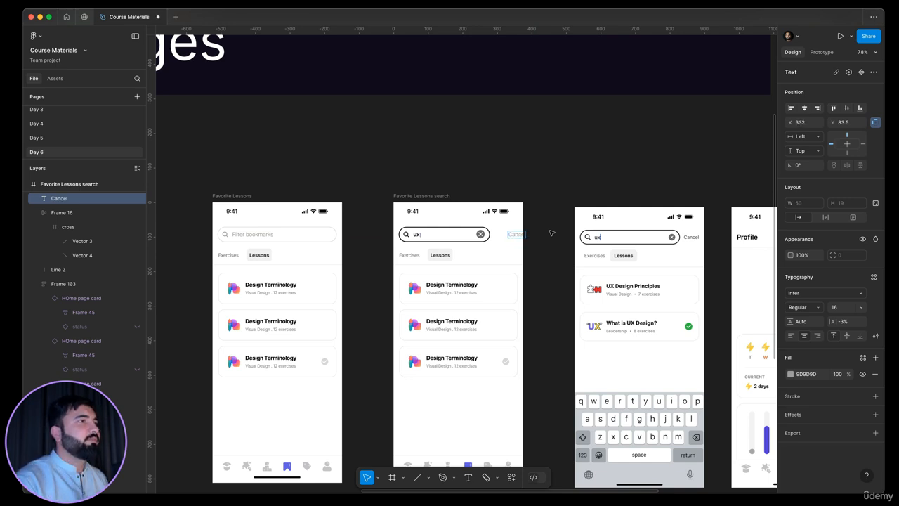
scroll(551, 233, up, 5)
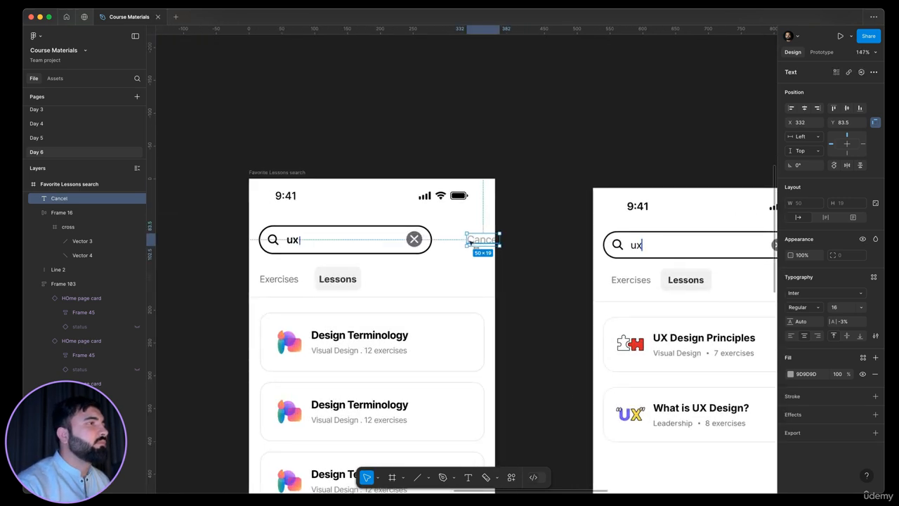
drag(469, 242, 463, 243)
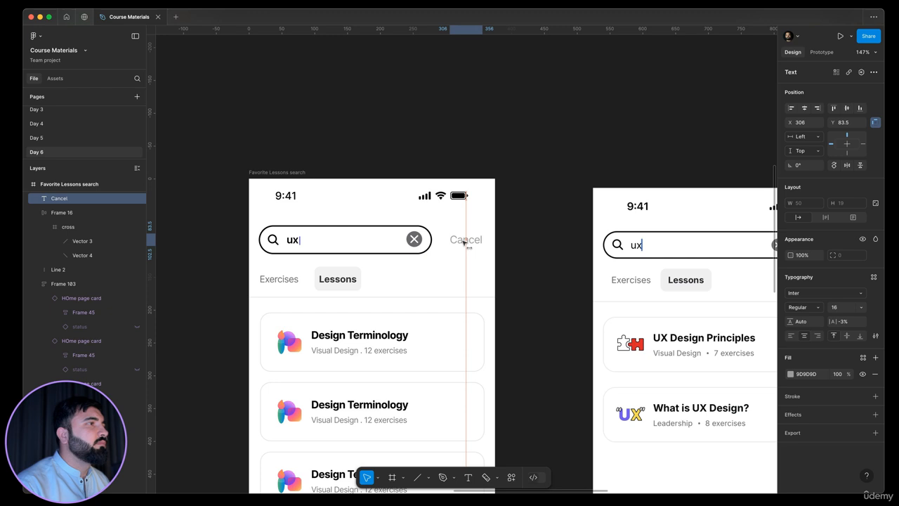
Step: Shorten the search bar so it fits to the left of the Cancel label
click(415, 239)
click(429, 235)
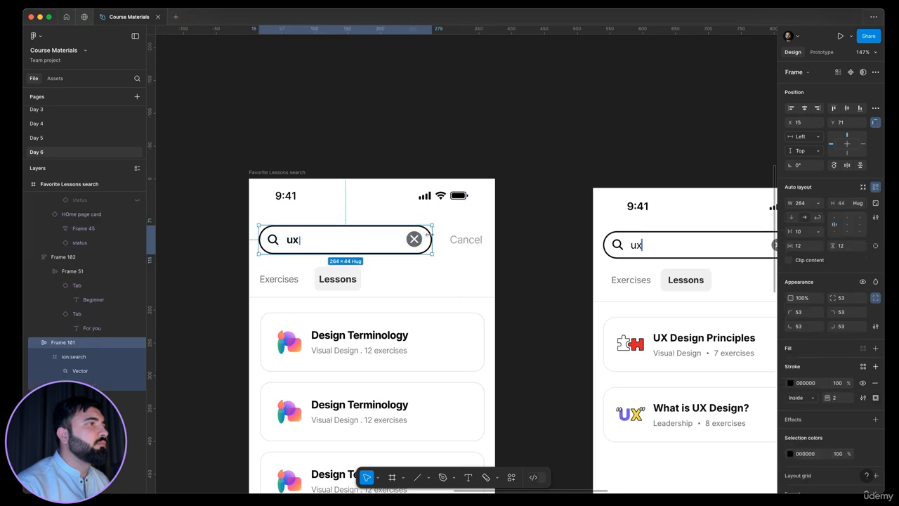
scroll(429, 235, up, 4)
drag(442, 236, 423, 245)
click(415, 243)
scroll(514, 225, down, 6)
click(554, 224)
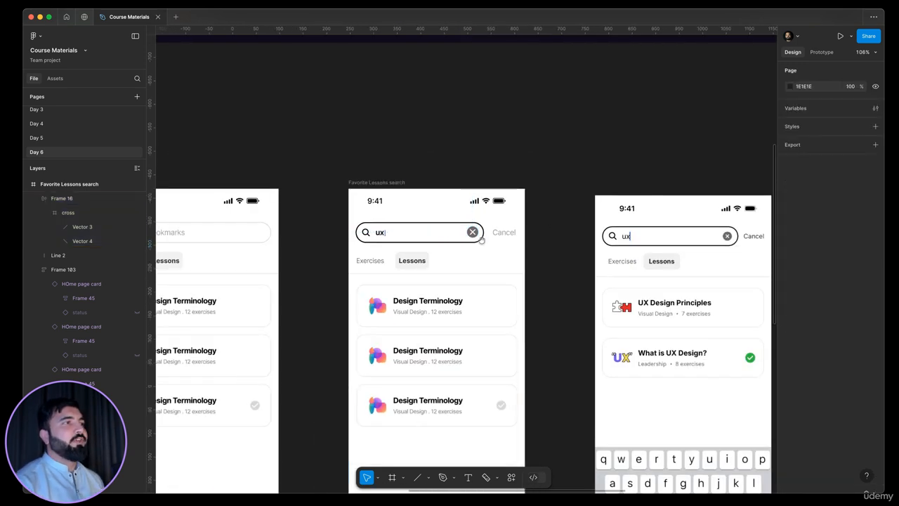
drag(559, 259, 479, 241)
Step: Delete the third bookmark card from the search screen's list
scroll(492, 211, up, 1)
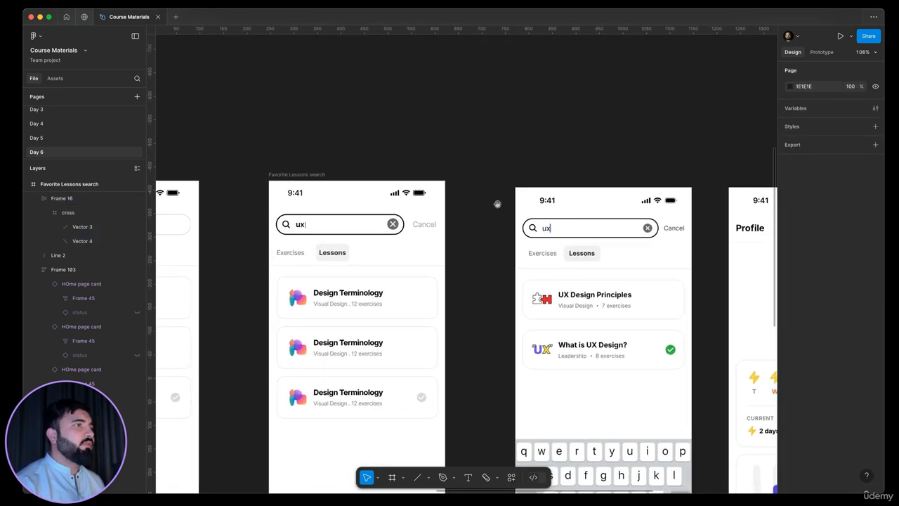
scroll(381, 267, down, 3)
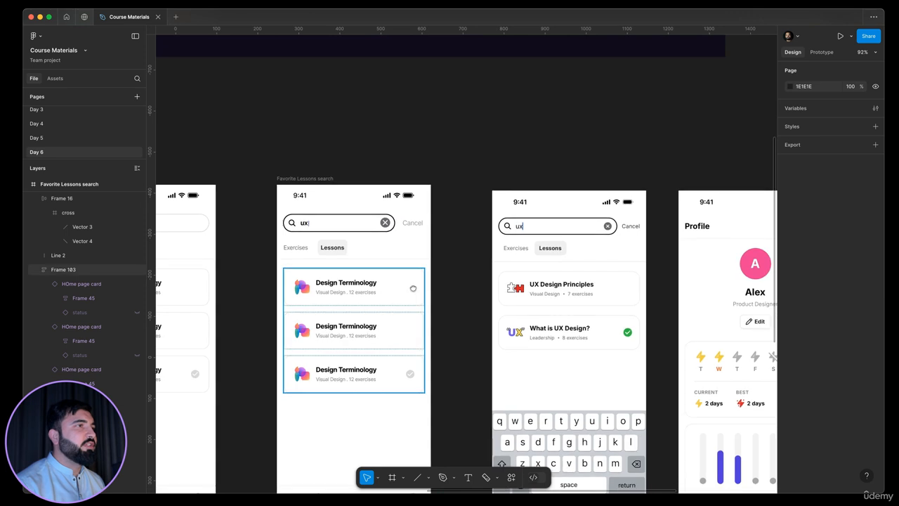
scroll(376, 289, down, 2)
click(376, 288)
click(385, 339)
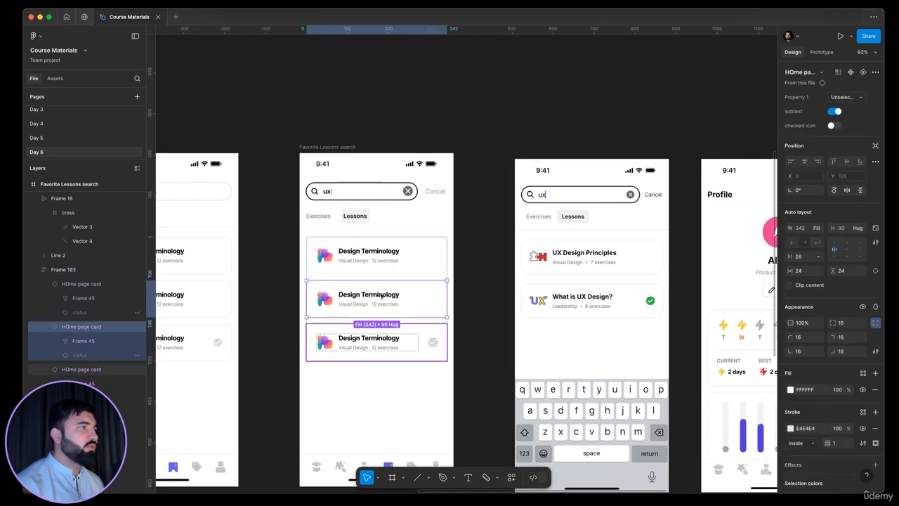
key(Delete)
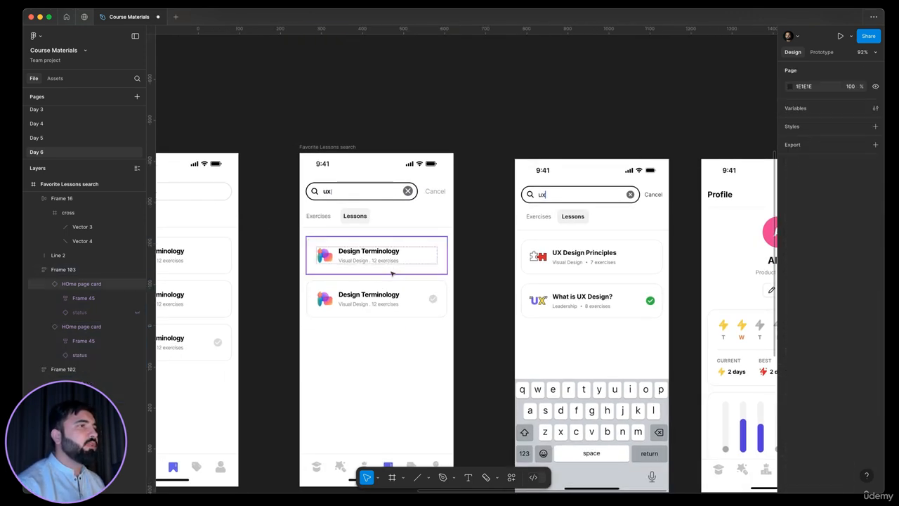
Step: Retitle the two remaining cards as UX Design Principles and What is UX Design?
double_click(379, 255)
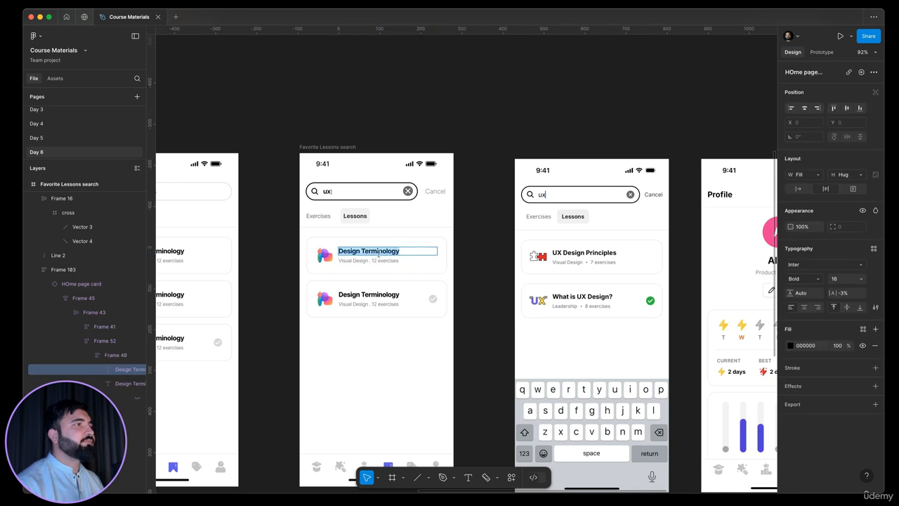
text(UX)
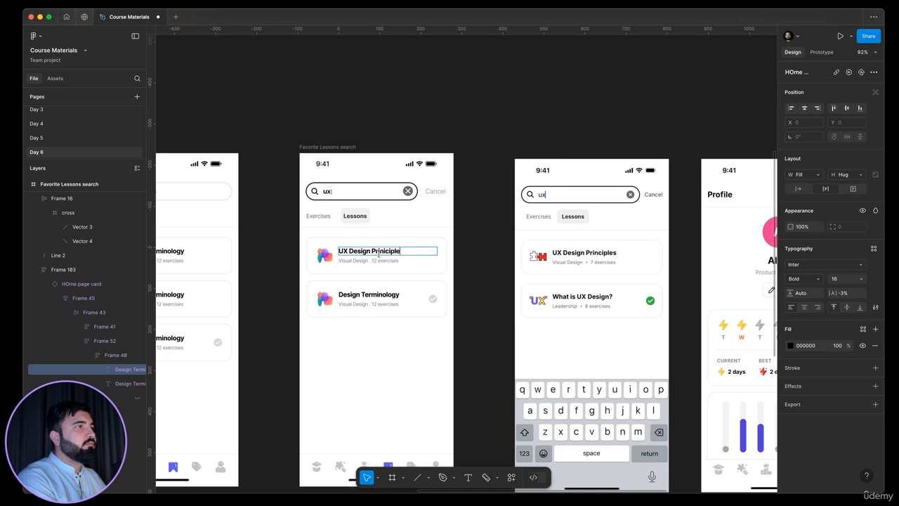
click(378, 296)
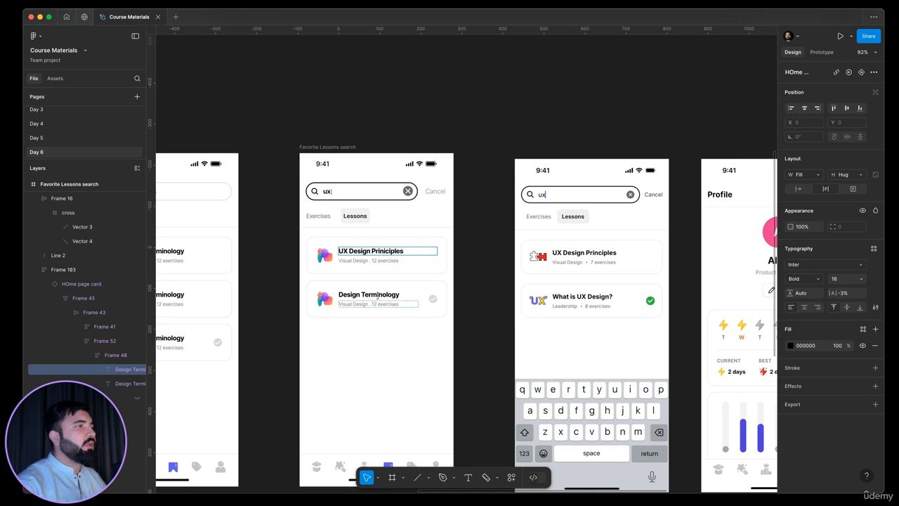
text(What is UX Desig)
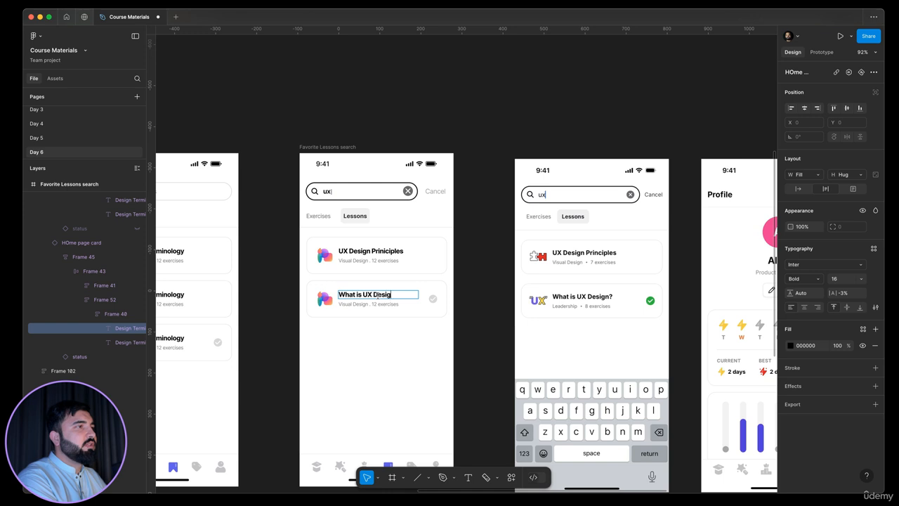
Step: Set the second card's Property 1 variant to selected
click(460, 303)
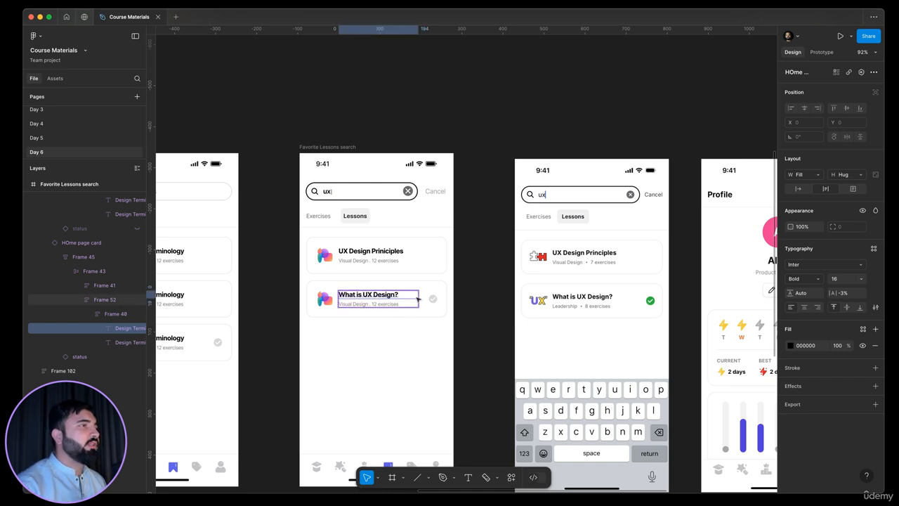
click(419, 301)
click(445, 286)
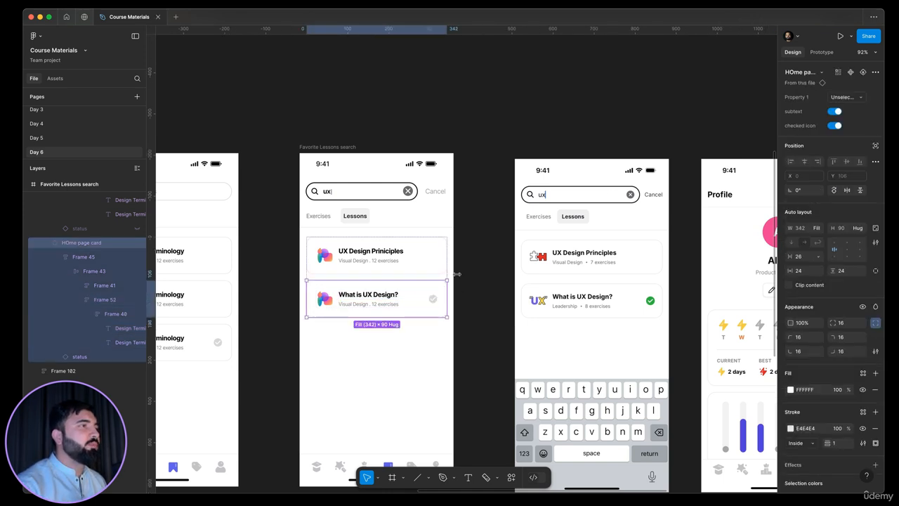
click(850, 99)
click(811, 86)
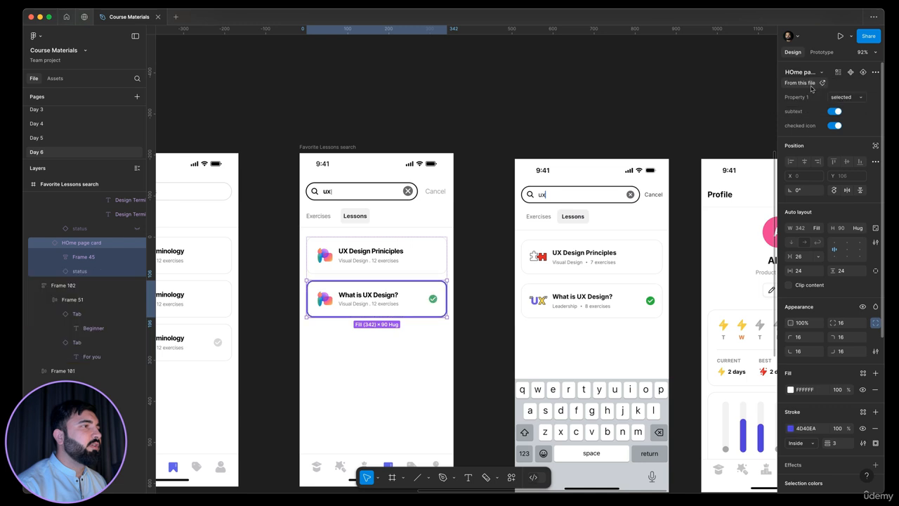
click(487, 311)
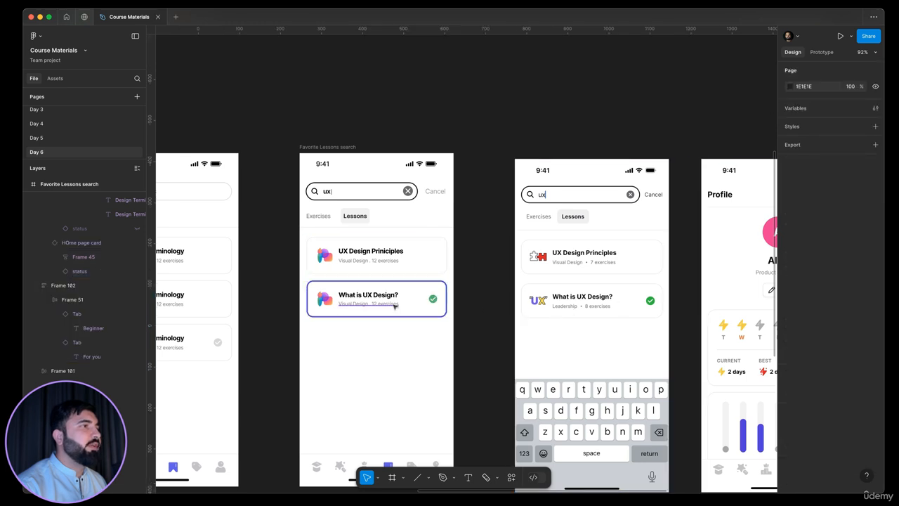
Step: Try removing the stroke from the selected second bookmark card
scroll(394, 305, up, 5)
click(512, 271)
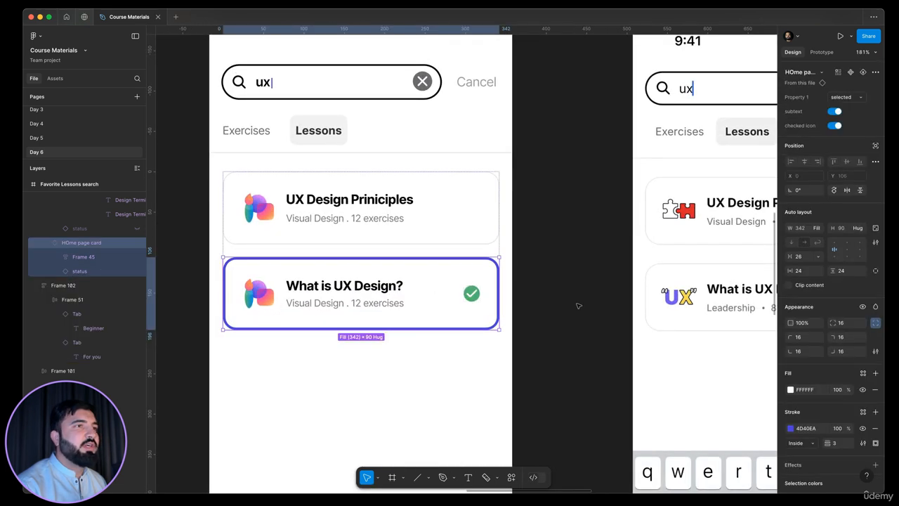
click(874, 429)
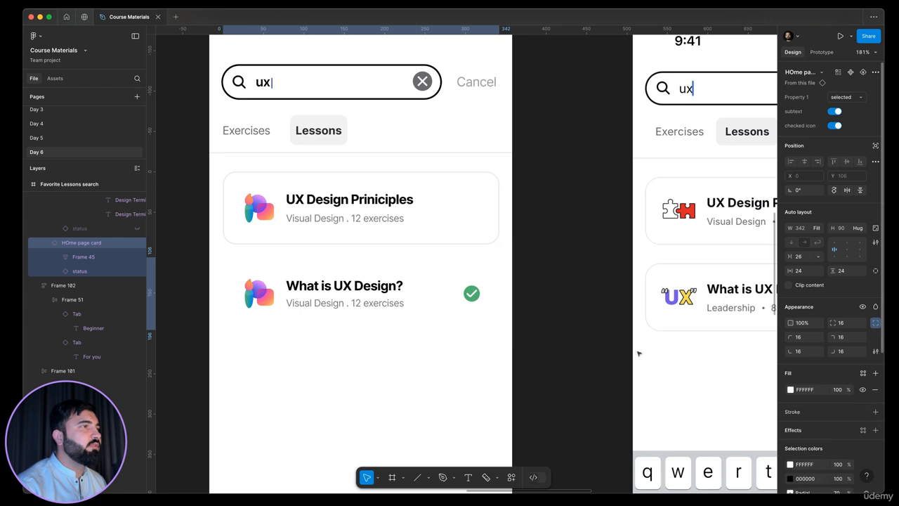
key(super+z)
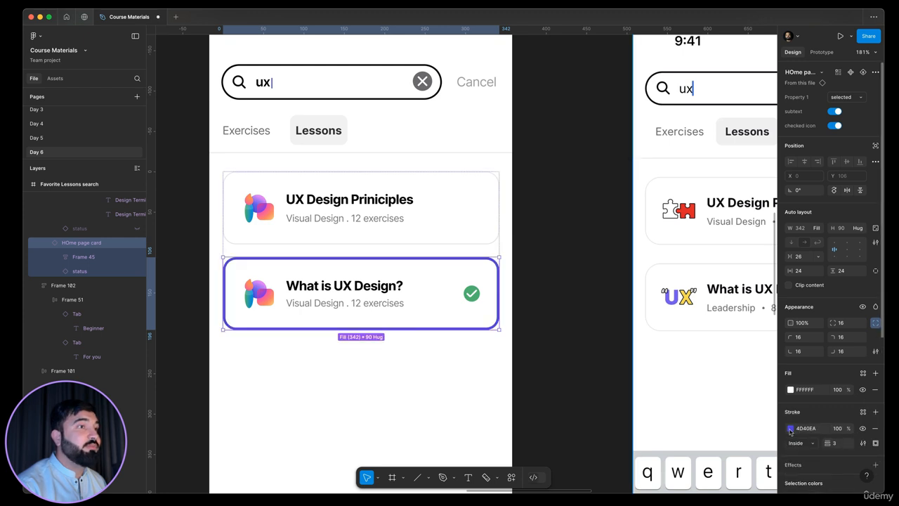
Step: Set the second card's stroke colour to E4E4E4, sampled from the first card's border, and its weight to 1
click(791, 428)
click(683, 394)
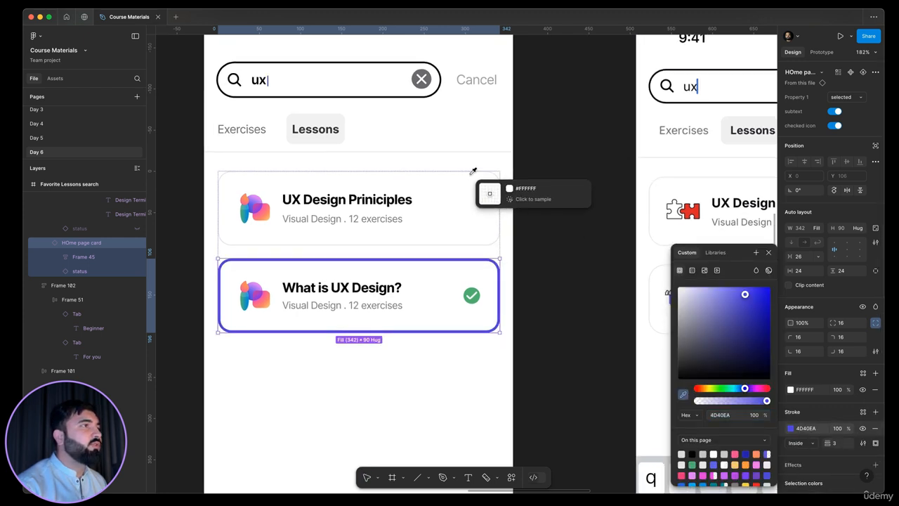
scroll(490, 175, up, 10)
click(516, 171)
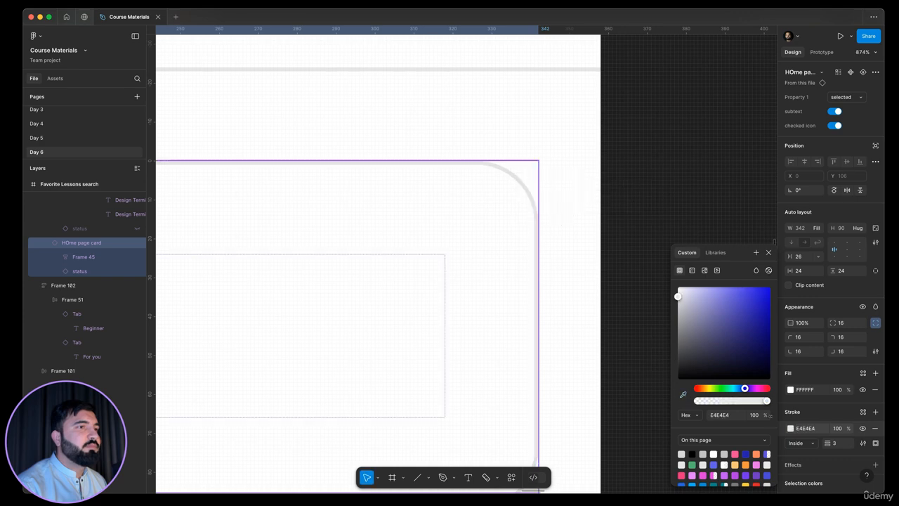
click(841, 445)
text(1)
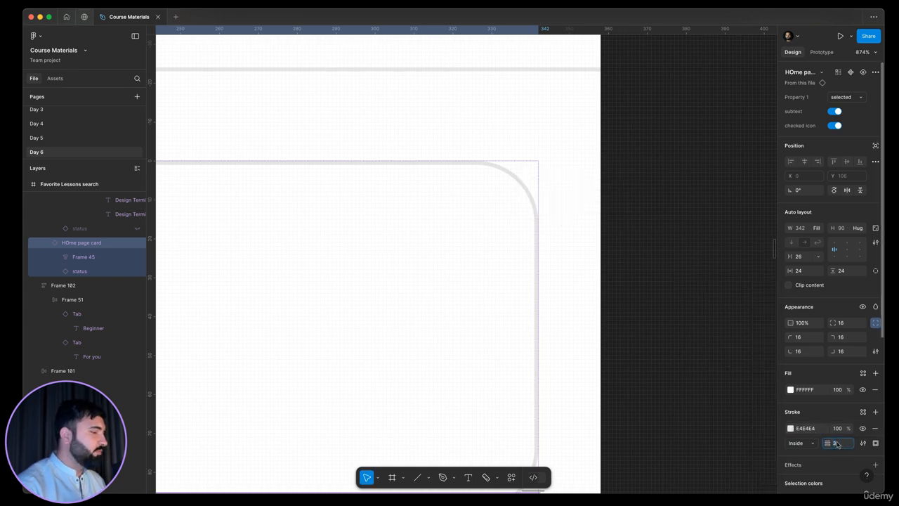
key(Return)
Step: Examine the Profile and Settings frames and the row of Main Pages screens on the canvas
scroll(583, 221, down, 10)
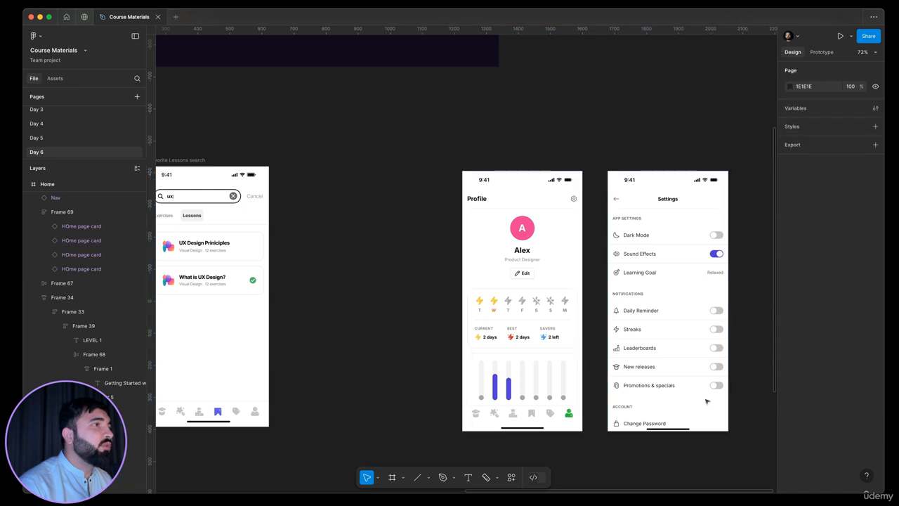
drag(367, 121, 738, 451)
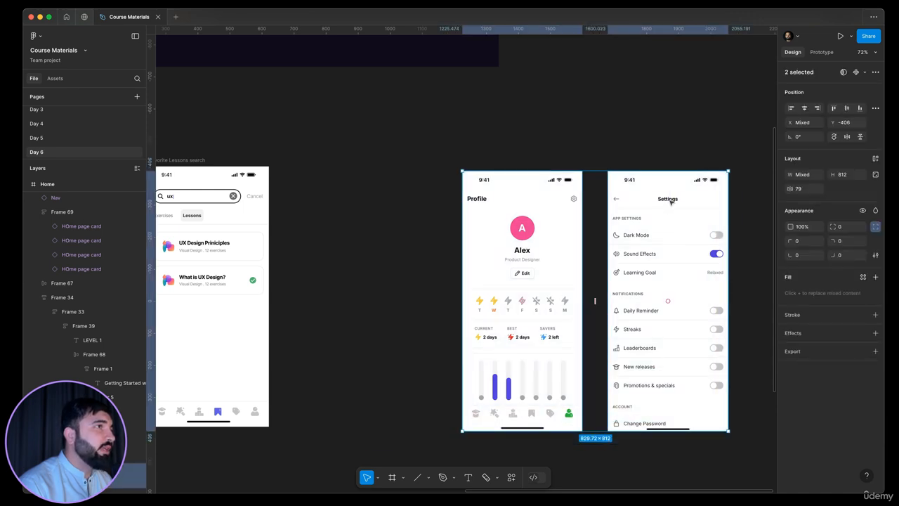
click(420, 180)
scroll(379, 211, right, 3)
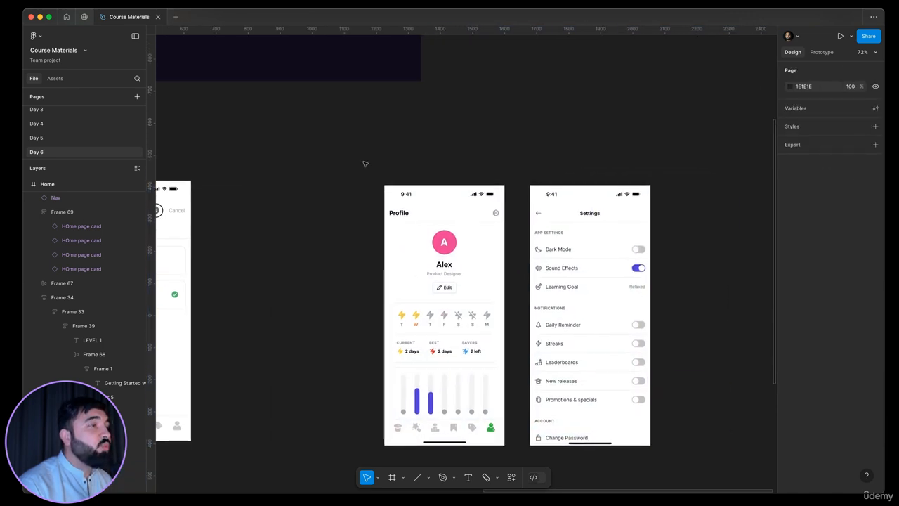
drag(365, 149, 667, 465)
scroll(689, 266, down, 5)
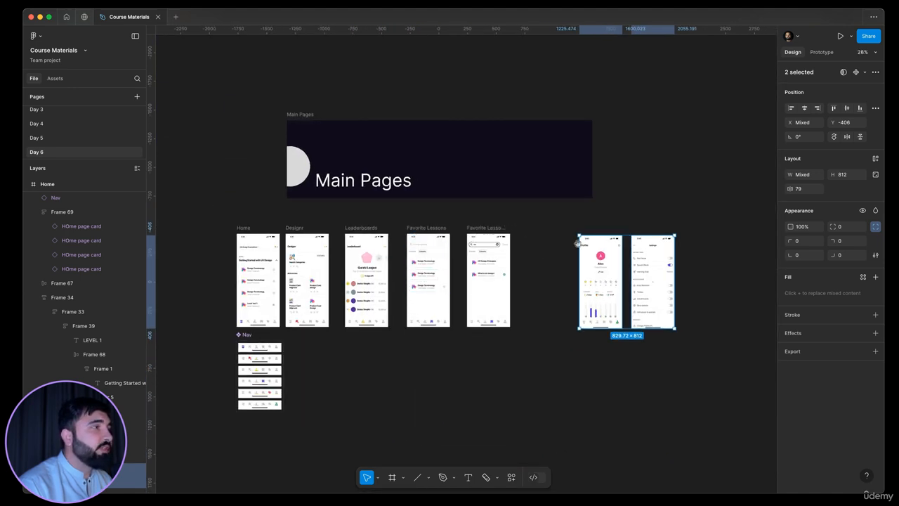
scroll(580, 239, left, 3)
scroll(501, 253, right, 3)
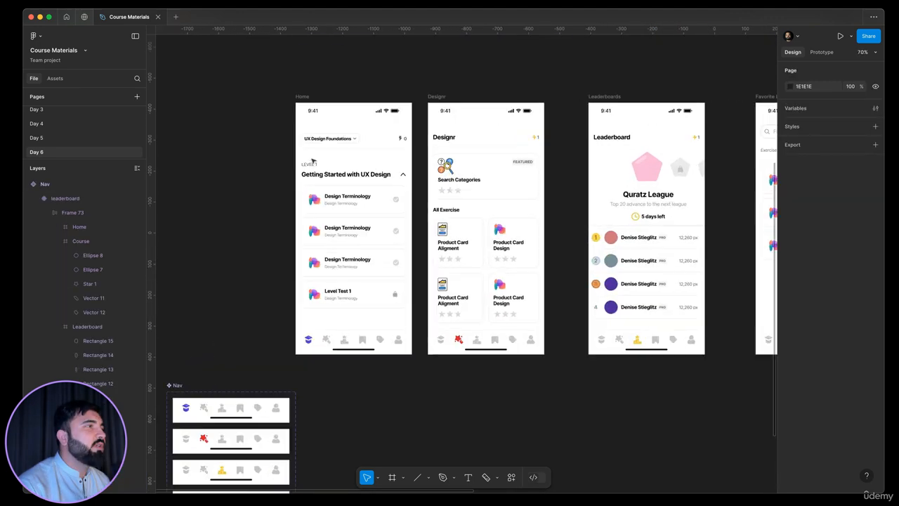
scroll(288, 163, up, 2)
scroll(247, 144, down, 5)
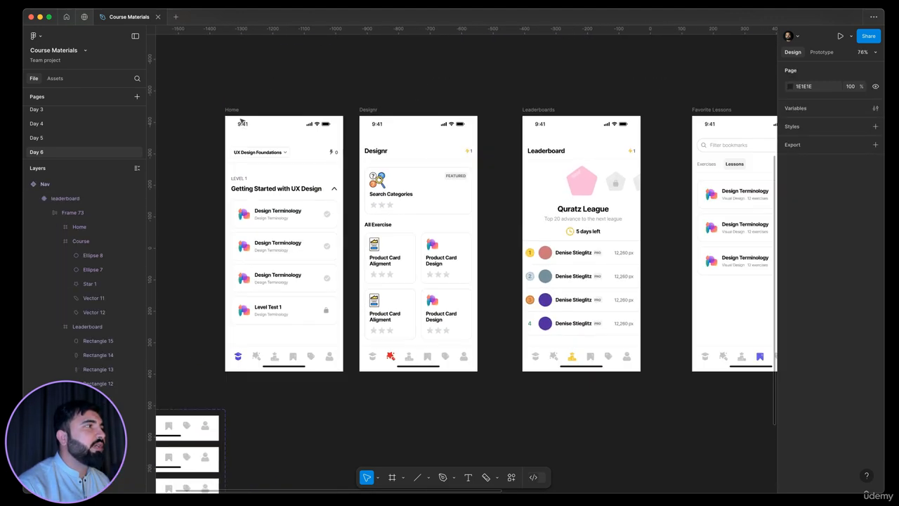
Step: In prototype mode, link the Home screen's whole navigation bar to the Designr screen on click
drag(226, 107, 705, 302)
click(582, 352)
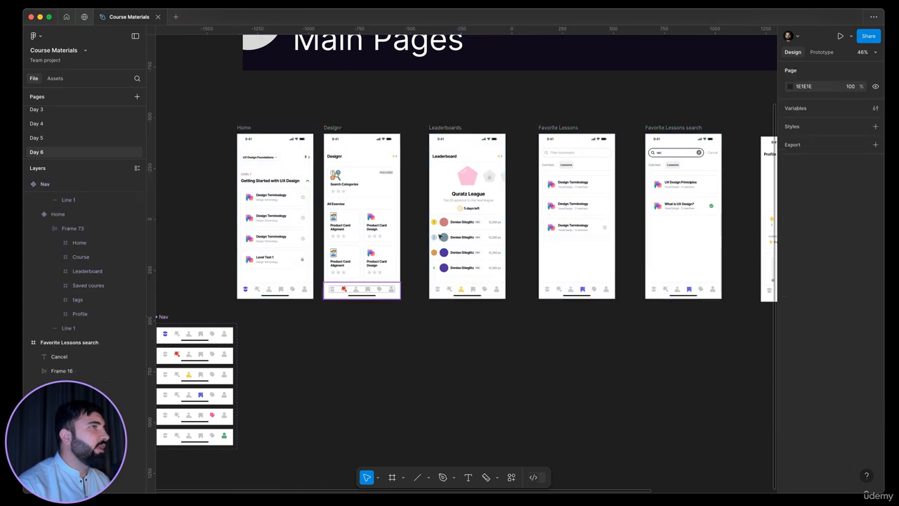
click(823, 53)
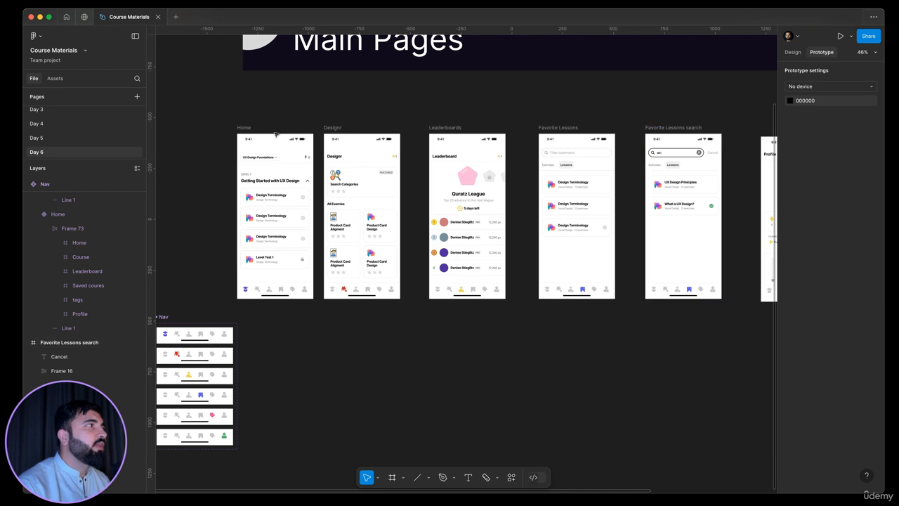
click(245, 129)
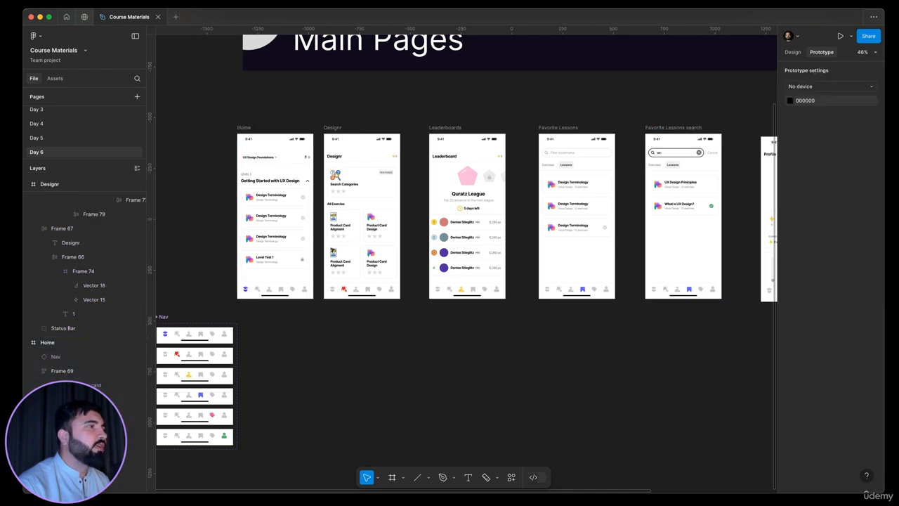
drag(224, 116, 413, 271)
drag(392, 323, 725, 302)
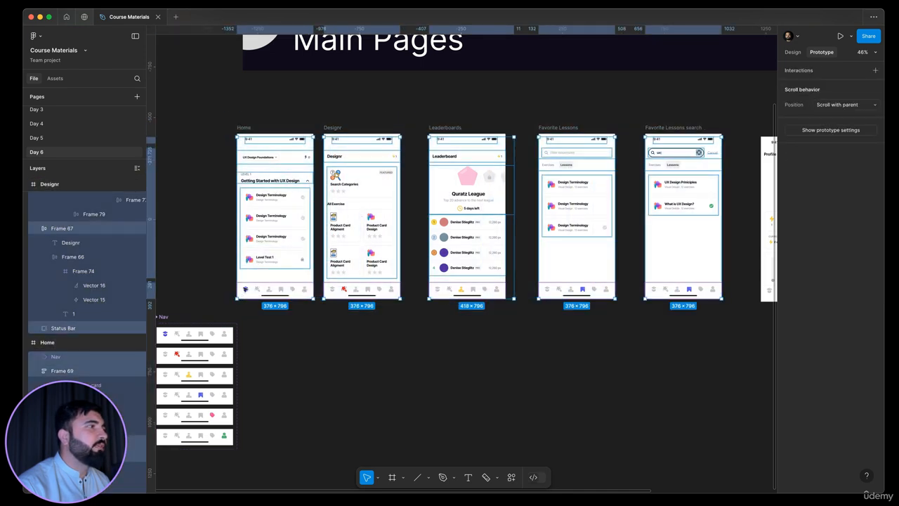
click(251, 288)
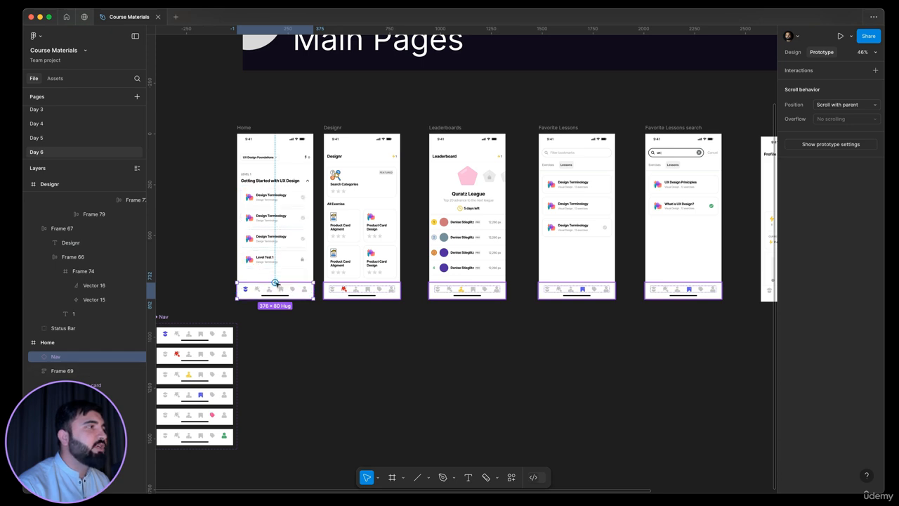
drag(275, 283, 397, 182)
drag(463, 205, 370, 201)
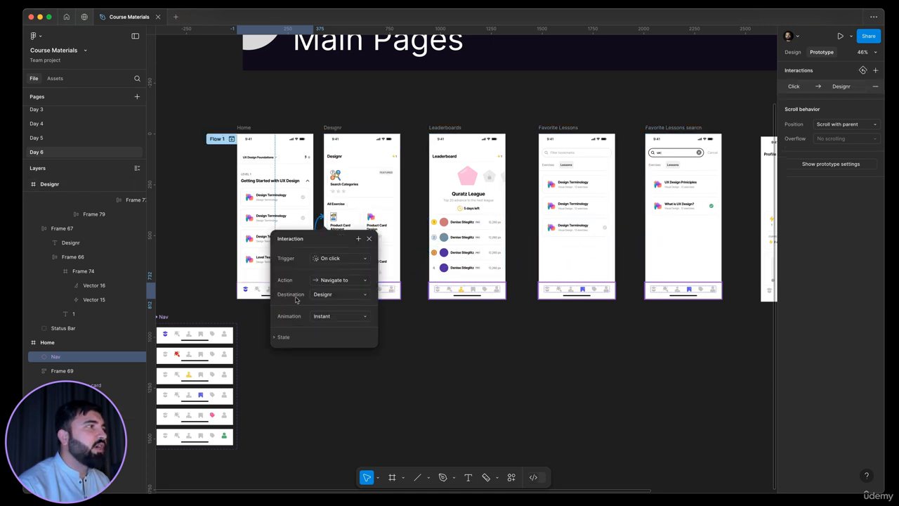
click(269, 152)
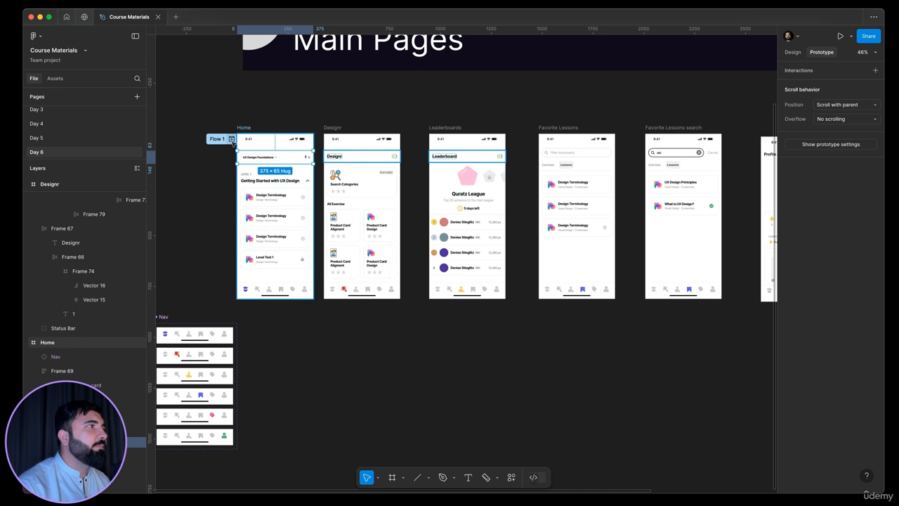
Step: Preview Flow 1 and test tapping the navigation bar to reach the Designr screen
click(232, 140)
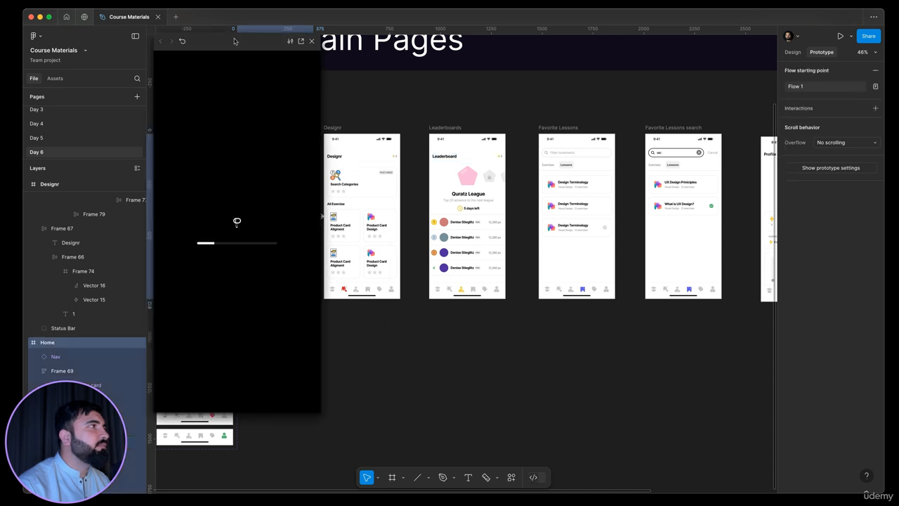
drag(236, 41, 495, 79)
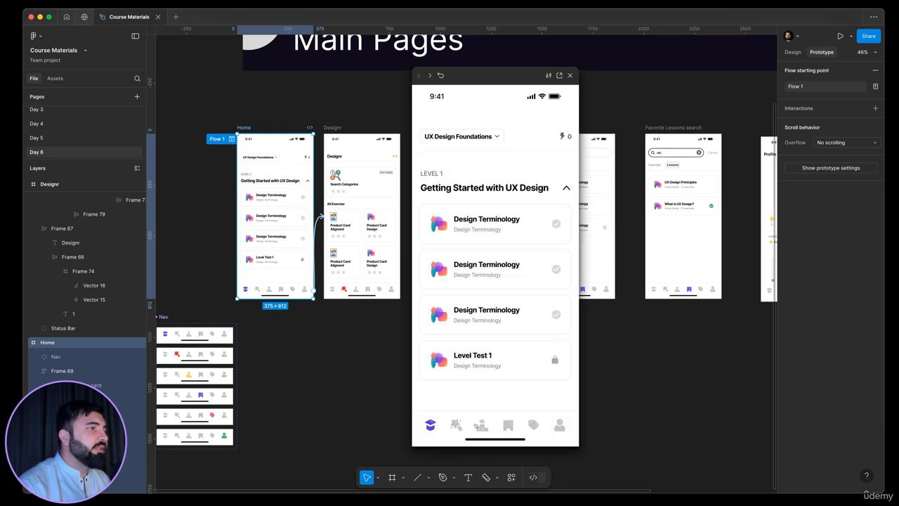
click(518, 422)
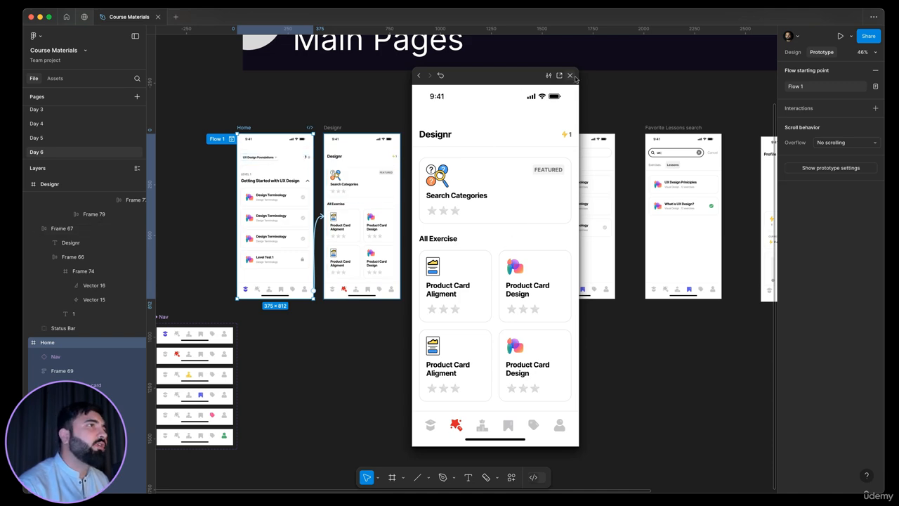
click(570, 75)
Step: Delete the navigation bar's interaction that leads to the Designr screen
click(274, 156)
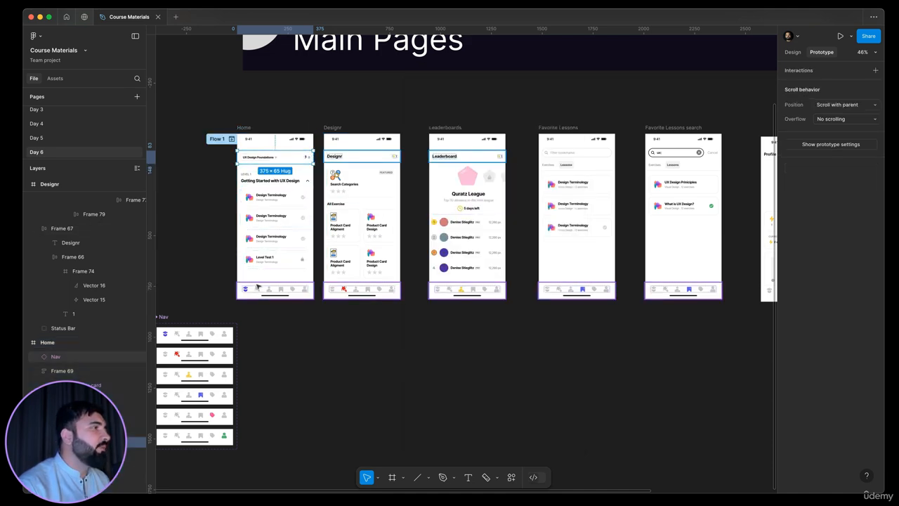
scroll(258, 286, up, 5)
scroll(354, 291, down, 4)
click(347, 325)
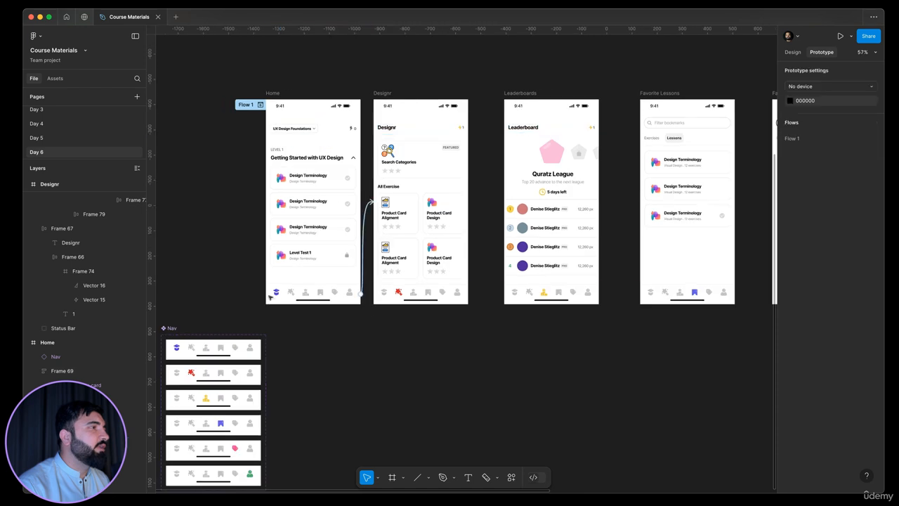
click(368, 208)
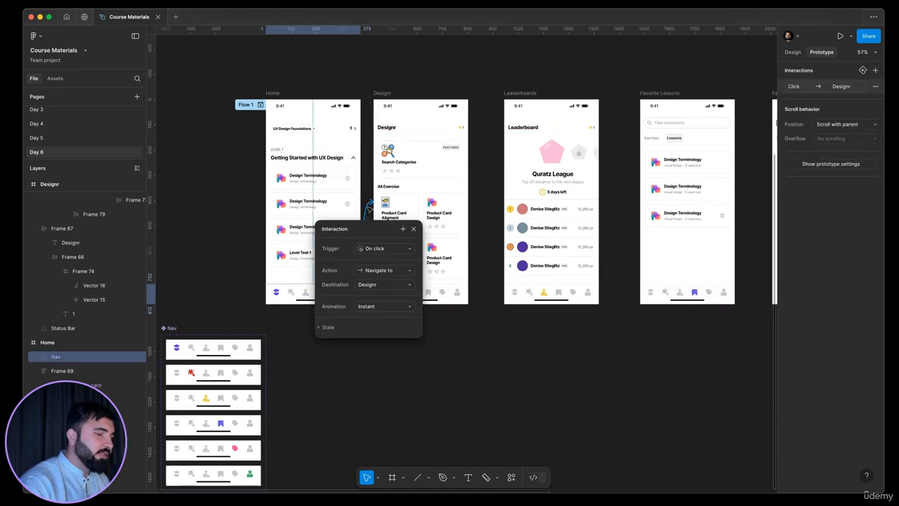
key(Delete)
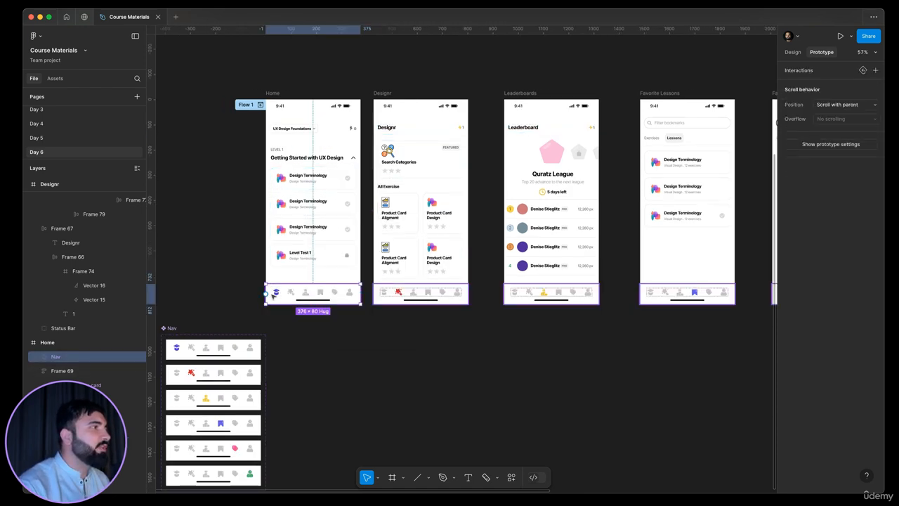
Step: Link the course icon in the Home screen's nav bar to the Designr screen on click
click(292, 294)
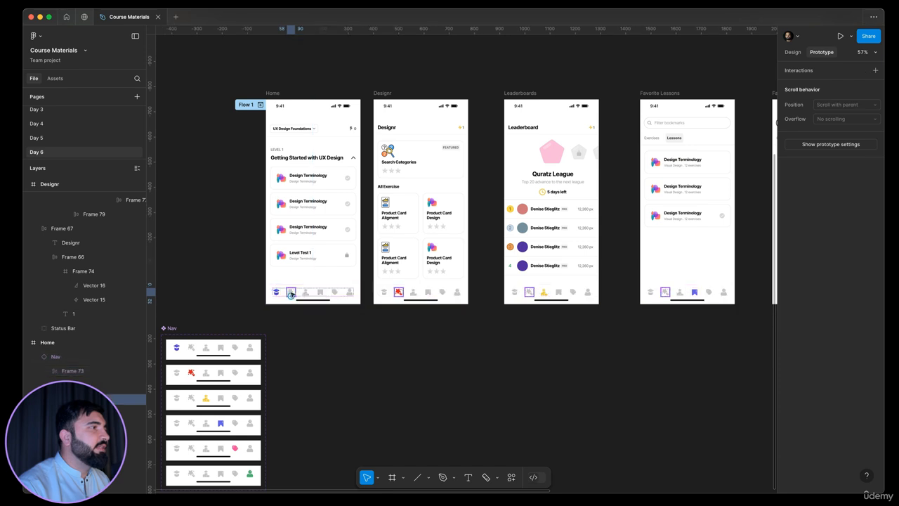
drag(291, 295, 458, 209)
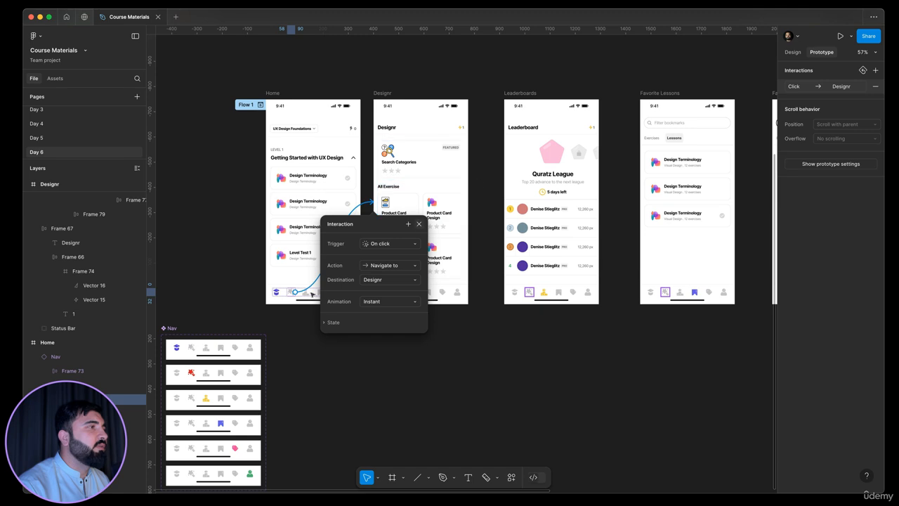
scroll(292, 293, up, 5)
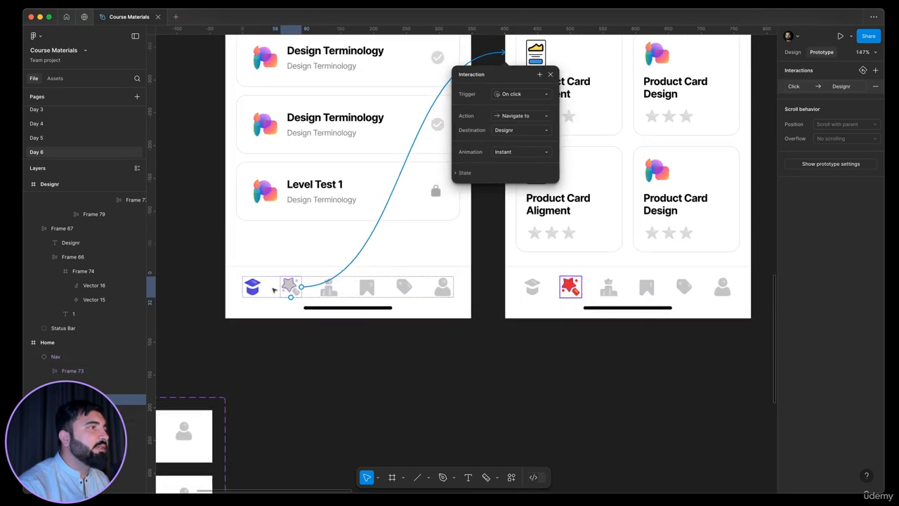
scroll(292, 286, down, 3)
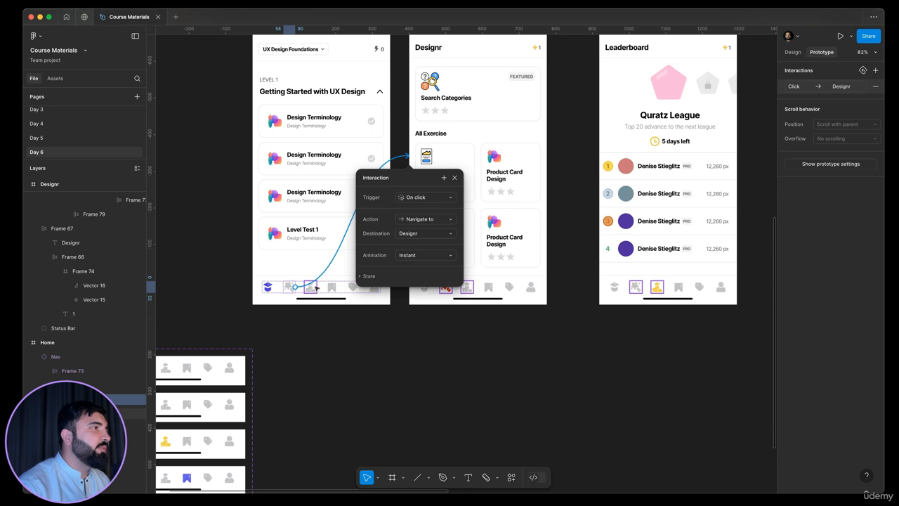
Step: Link the Home nav's leaderboard icon to Leaderboards and its bookmark icon to Favorite Lessons
click(316, 288)
drag(316, 287, 677, 180)
click(331, 287)
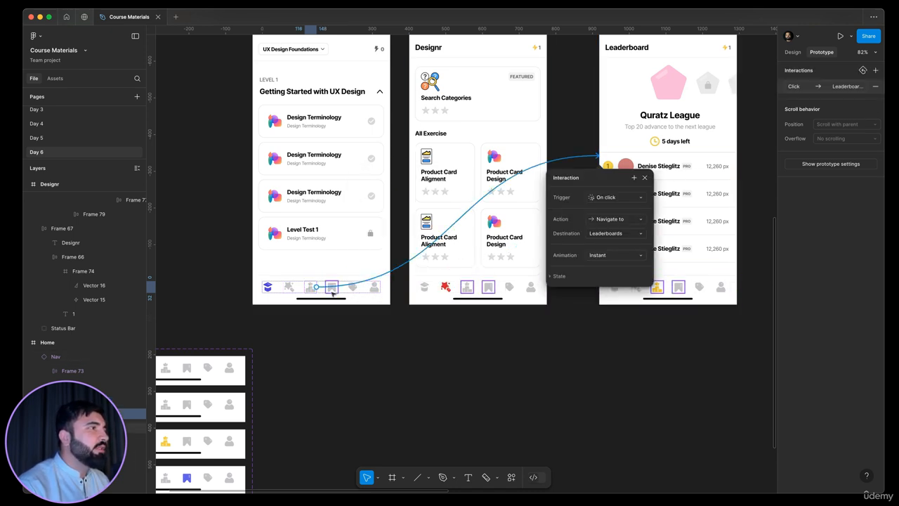
scroll(335, 291, down, 3)
drag(337, 287, 741, 213)
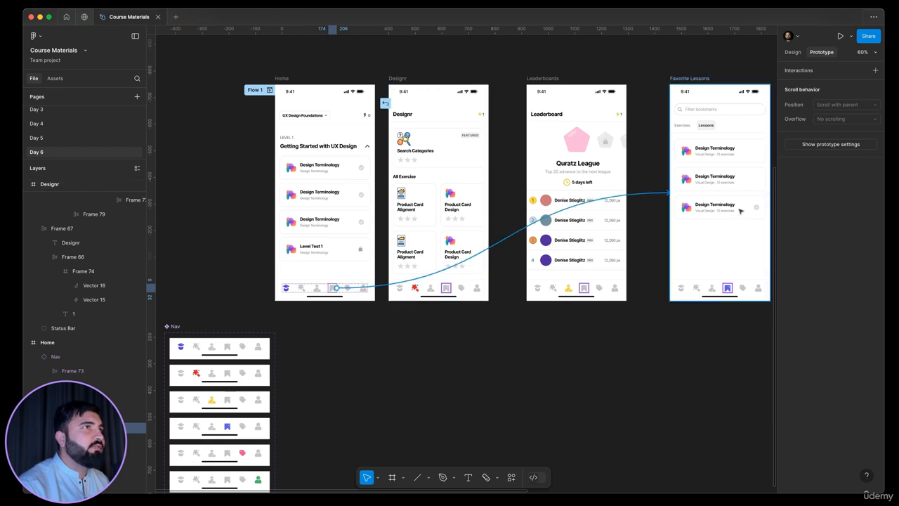
drag(740, 210, 741, 211)
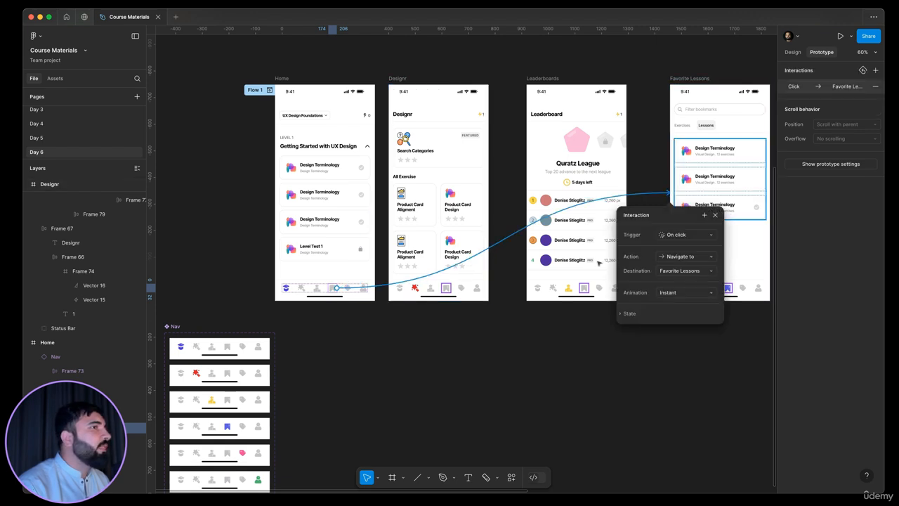
click(383, 326)
Step: Link the leaderboard icon in the Designr screen's nav bar to the Leaderboards screen
click(434, 291)
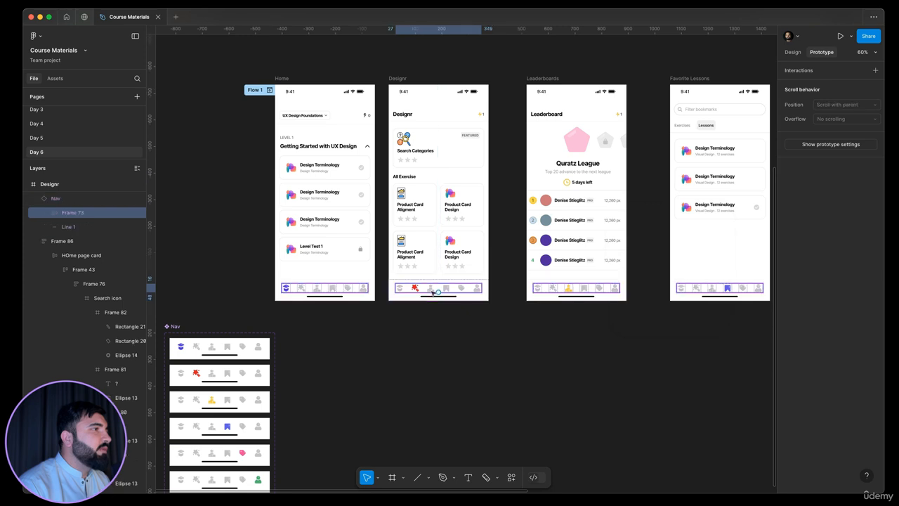
click(431, 290)
drag(431, 291, 562, 211)
click(415, 289)
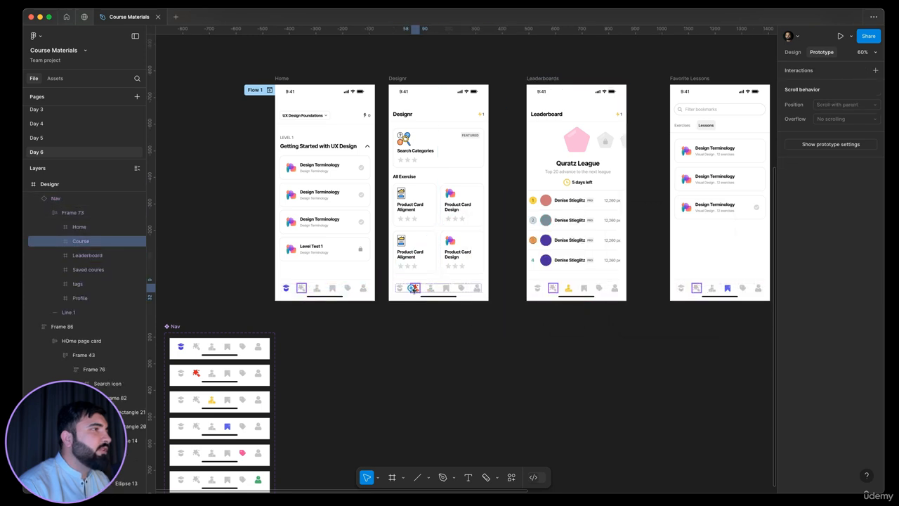
Step: Link the Designr nav's home icon to the Home screen and its bookmark icon to Favorite Lessons
click(401, 289)
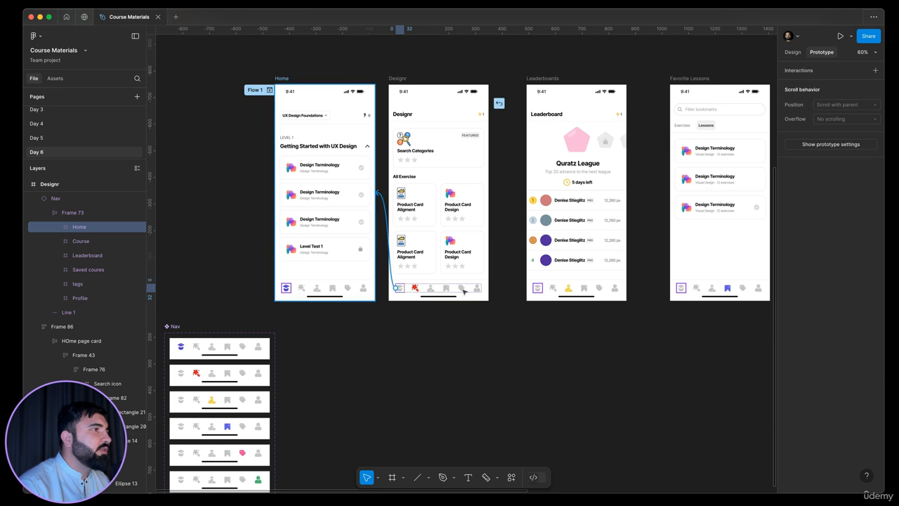
click(399, 291)
click(434, 289)
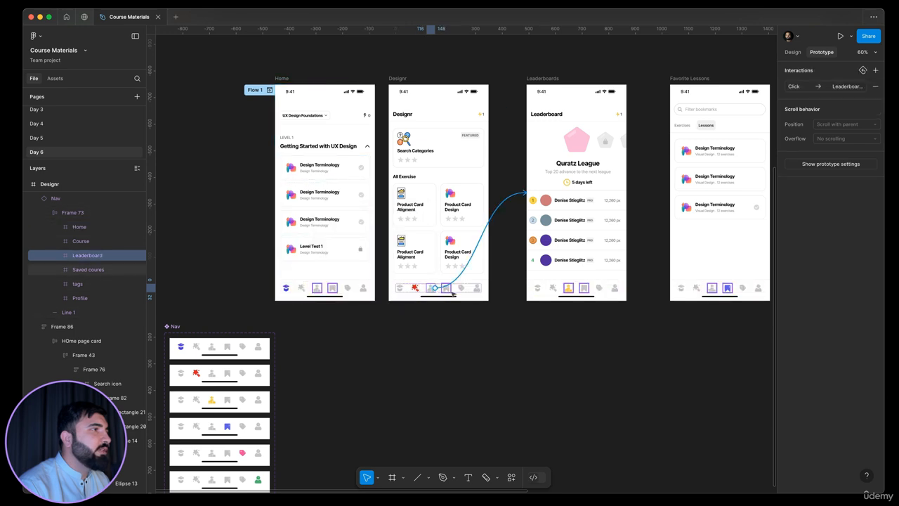
click(447, 289)
drag(450, 288, 724, 275)
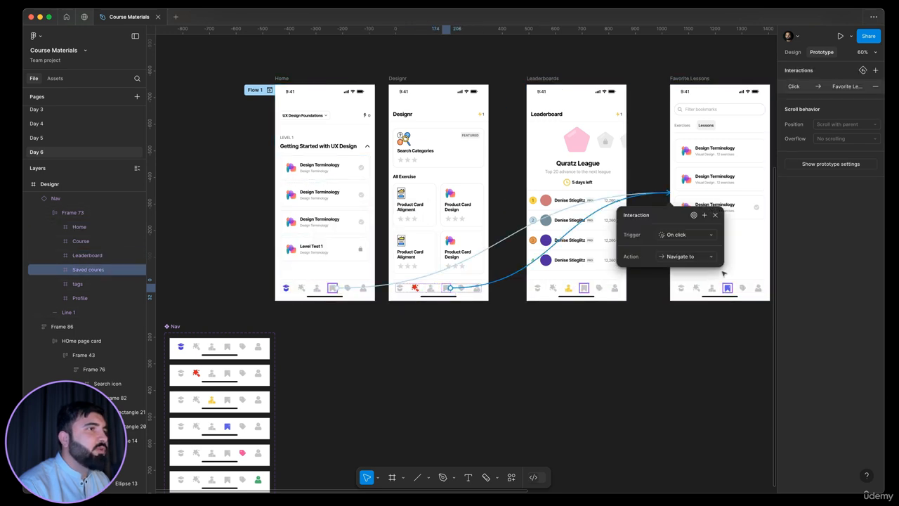
click(549, 305)
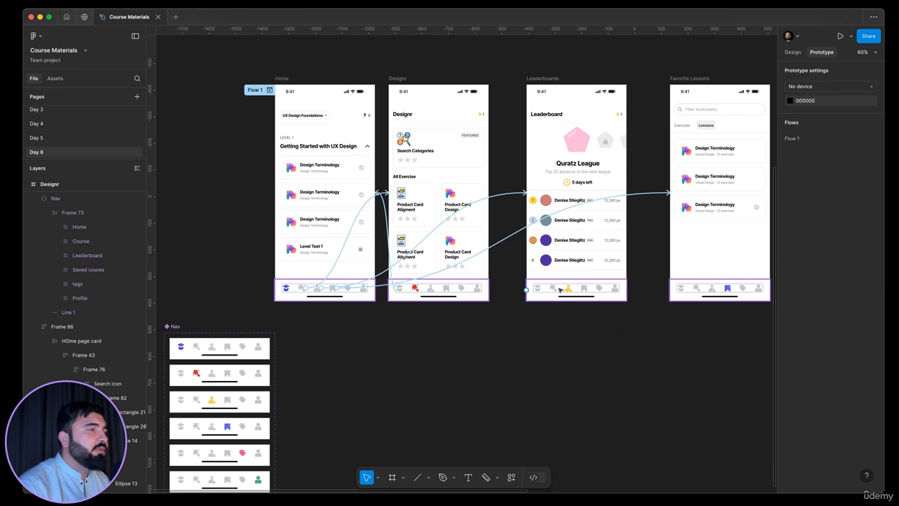
Step: Link the Leaderboards nav's home icon to the Home screen and its course icon to the Designr screen
click(562, 289)
double_click(555, 288)
double_click(551, 288)
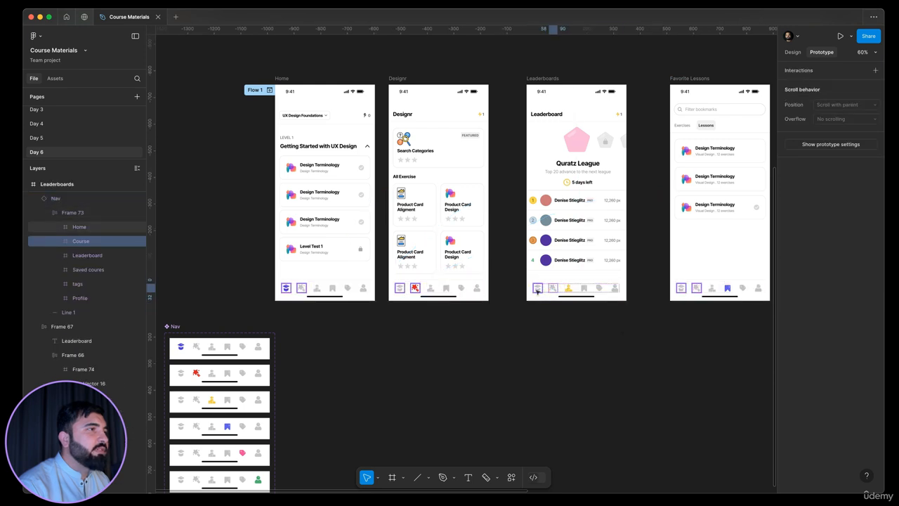
click(538, 288)
drag(544, 288, 363, 249)
click(555, 289)
drag(558, 289, 453, 215)
Step: Link the bookmark icon in the Leaderboards nav to the Favorite Lessons screen on click
click(584, 289)
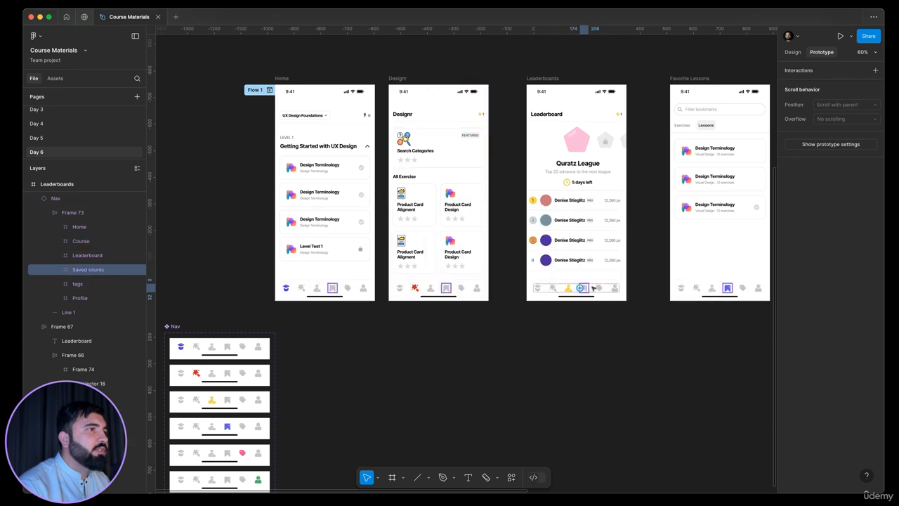
drag(589, 288, 713, 255)
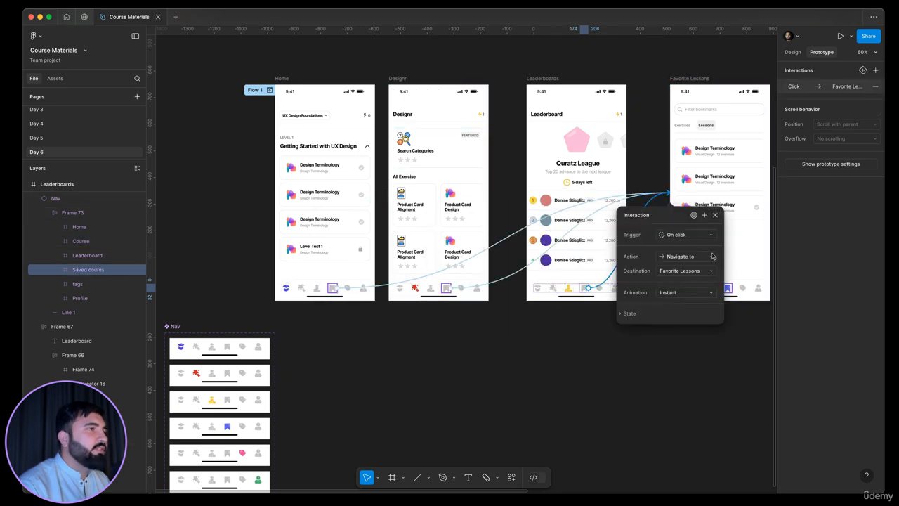
scroll(535, 324, up, 2)
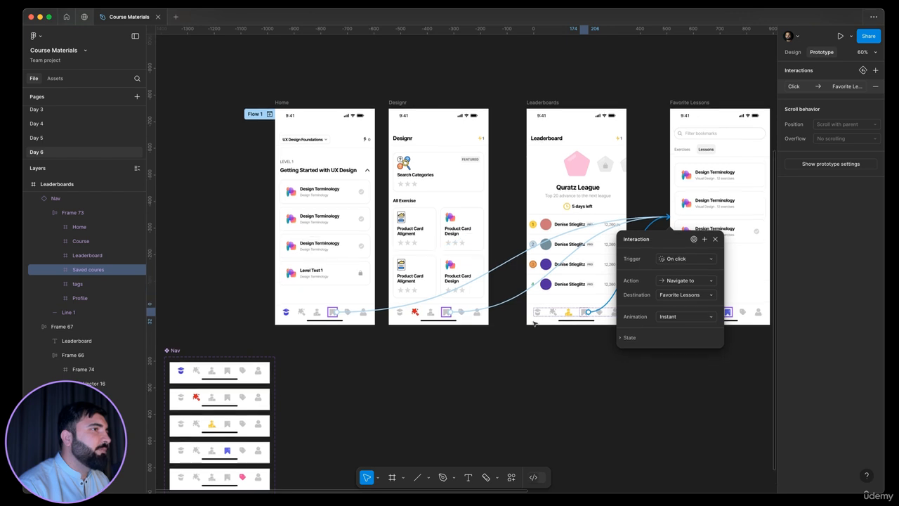
scroll(487, 348, up, 1)
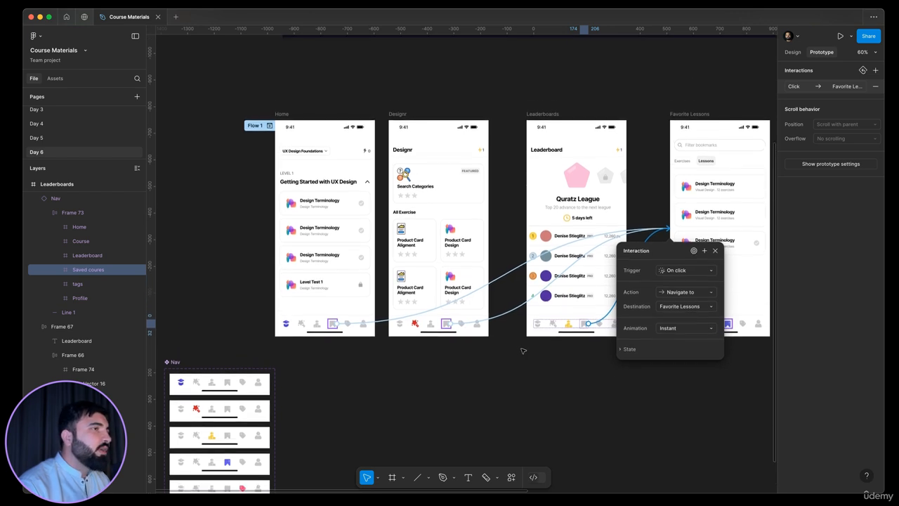
click(609, 338)
Step: Link the Favorite Lessons nav's home, course and leaderboard icons to Home, Designr and Leaderboards respectively
click(684, 324)
click(685, 324)
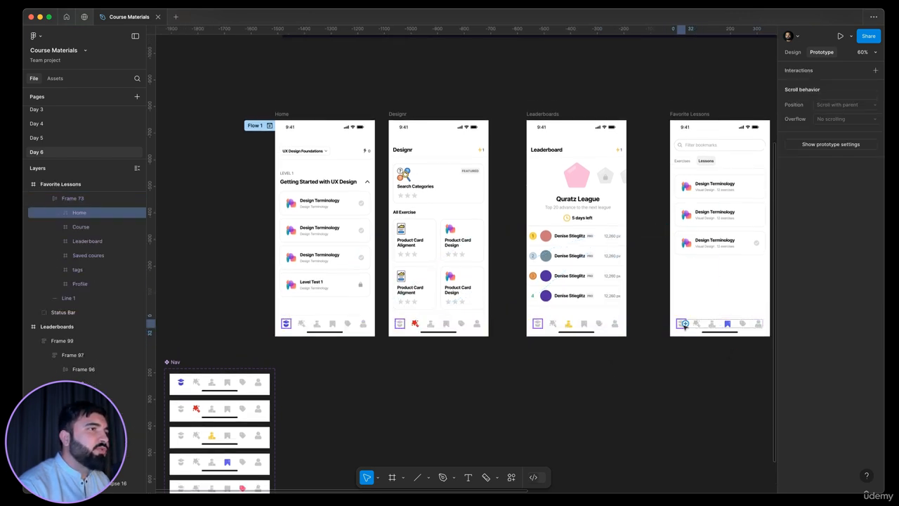
drag(399, 292, 336, 291)
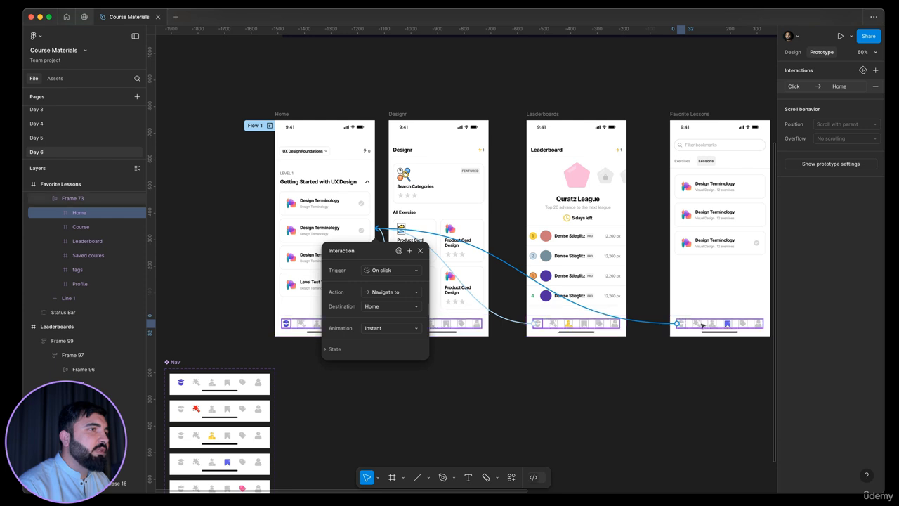
click(697, 326)
drag(697, 326, 422, 283)
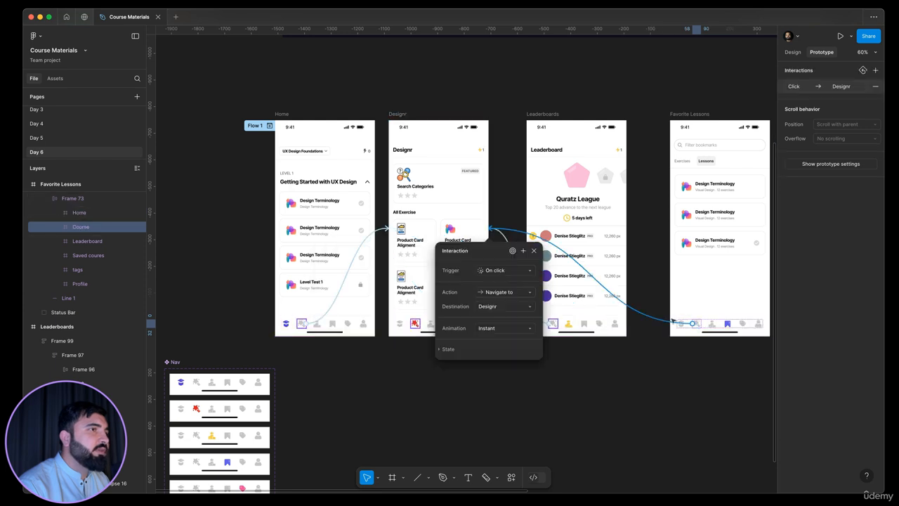
click(710, 325)
drag(710, 325, 562, 276)
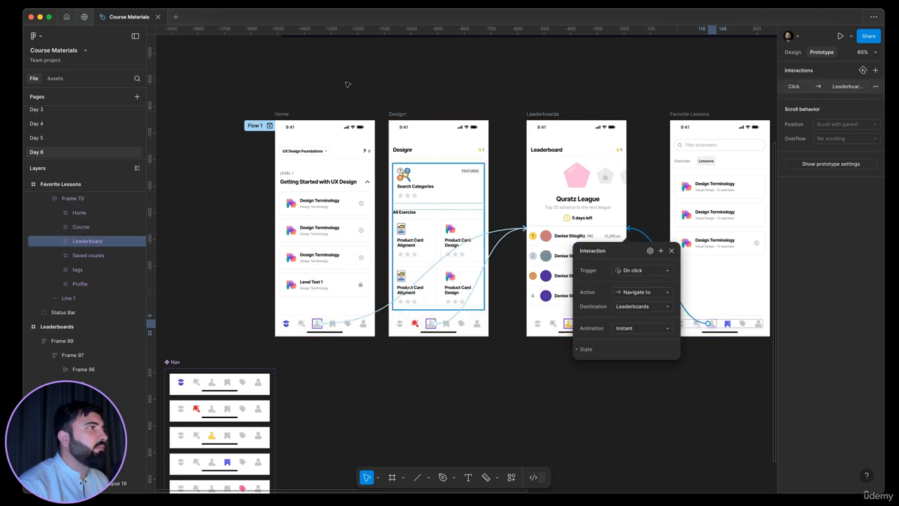
Step: Preview Flow 1 and test switching screens through the nav bar icons, then go back
click(269, 130)
click(269, 126)
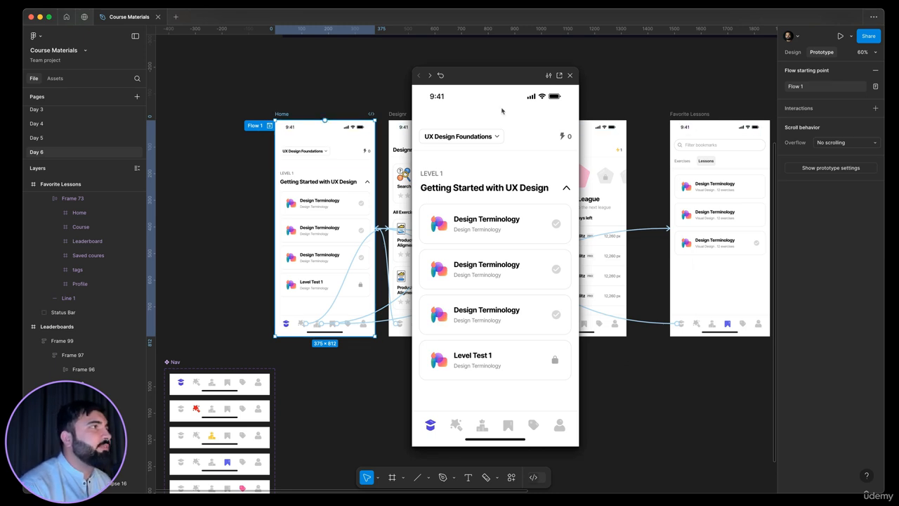
click(456, 426)
click(482, 425)
click(510, 426)
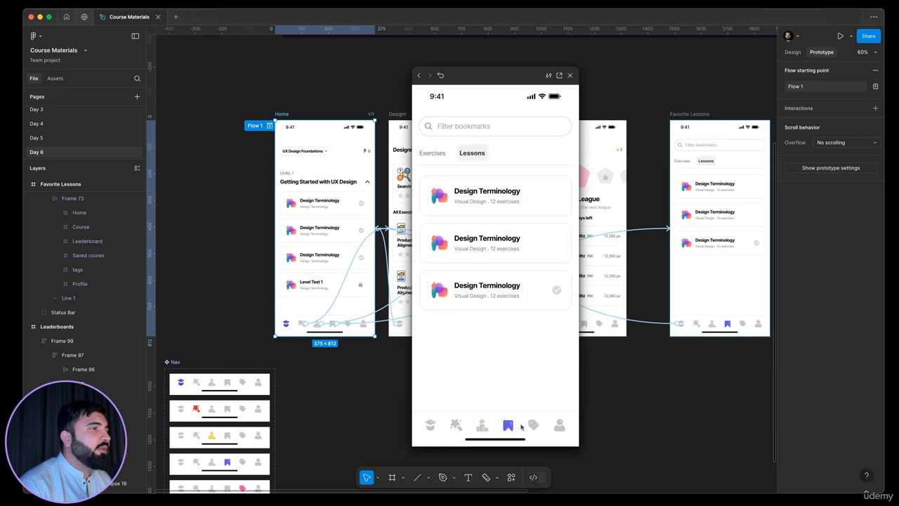
key(Left)
key(Left)
key(Left)
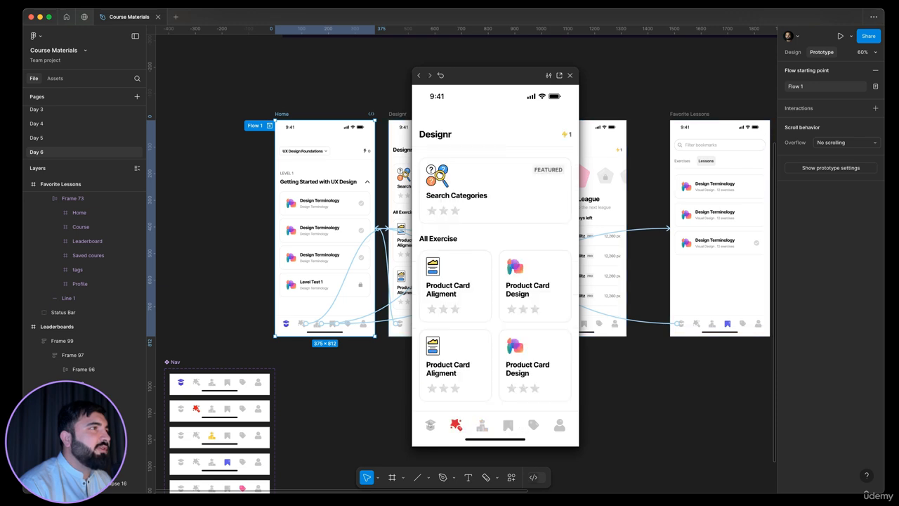
Step: Test the course, leaderboard and bookmark nav icons again in the preview, then close it
click(456, 426)
click(482, 425)
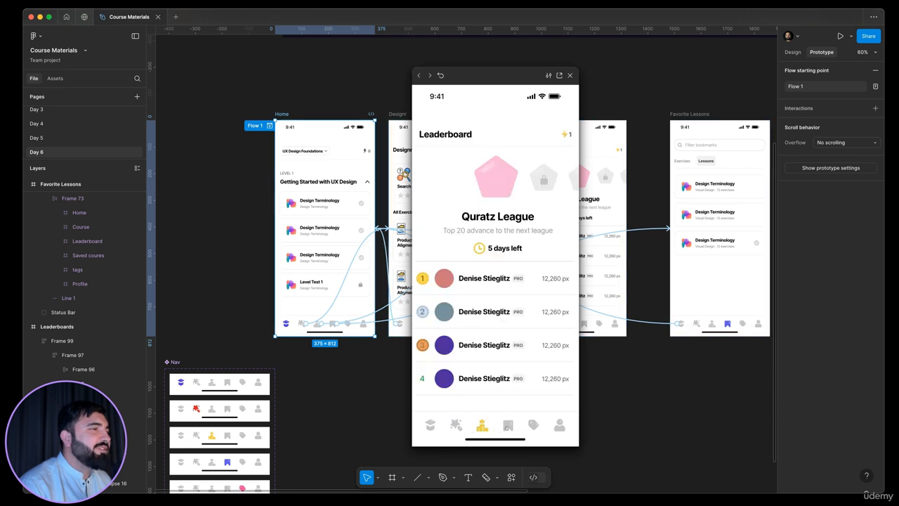
click(508, 426)
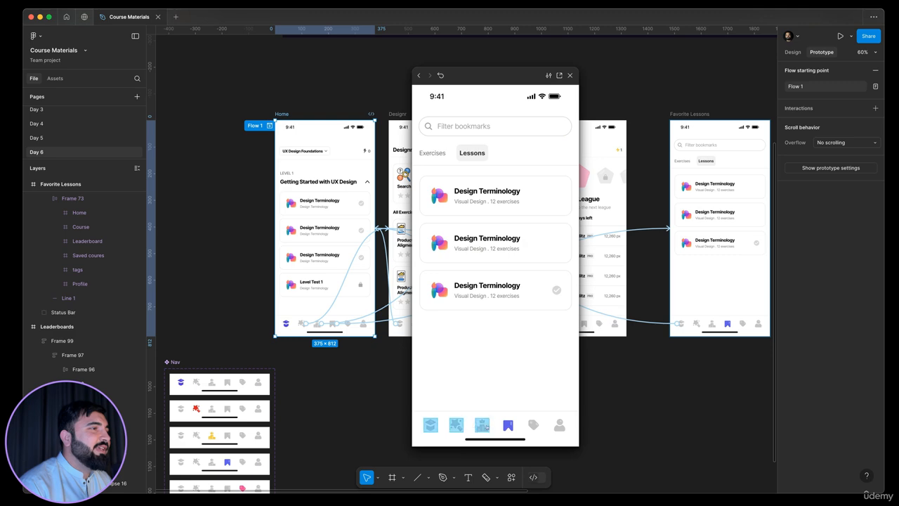
key(Left)
key(Left)
key(Left)
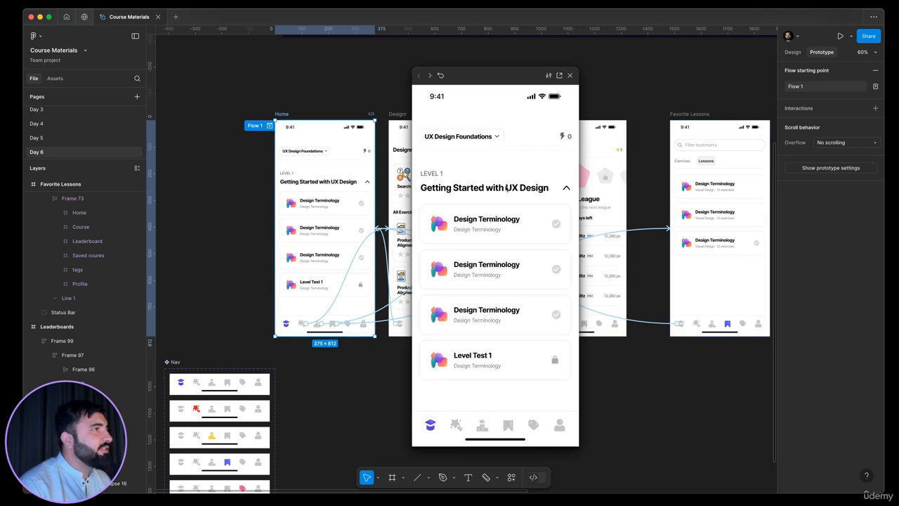
click(570, 75)
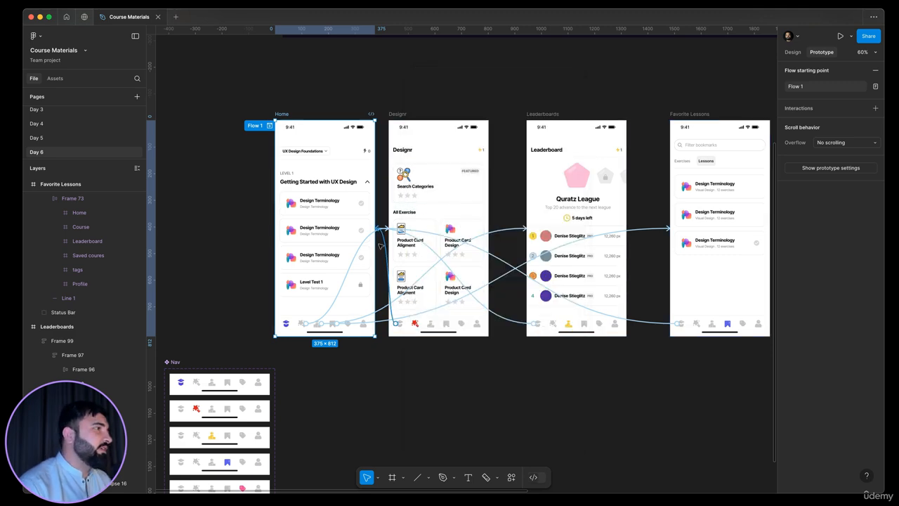
Step: Open the action options of the Home course icon's interaction leading to Designr
scroll(369, 218, up, 5)
click(368, 219)
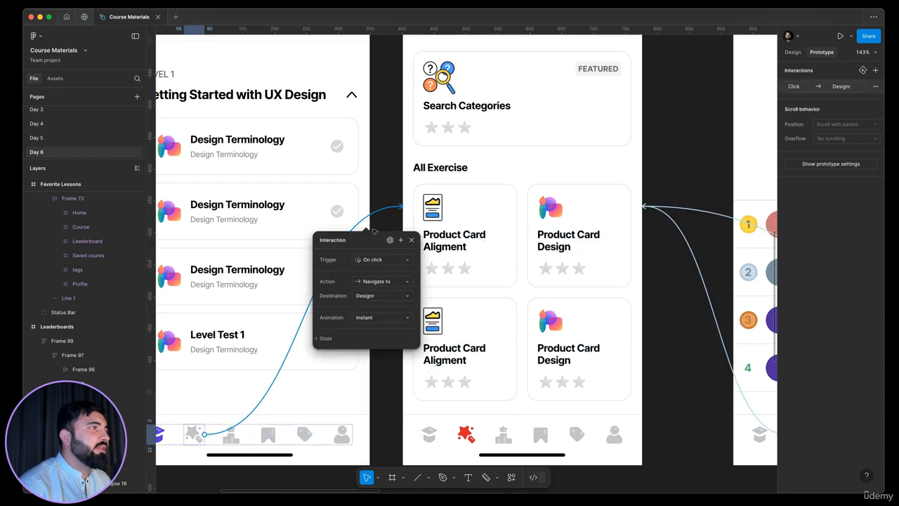
click(379, 281)
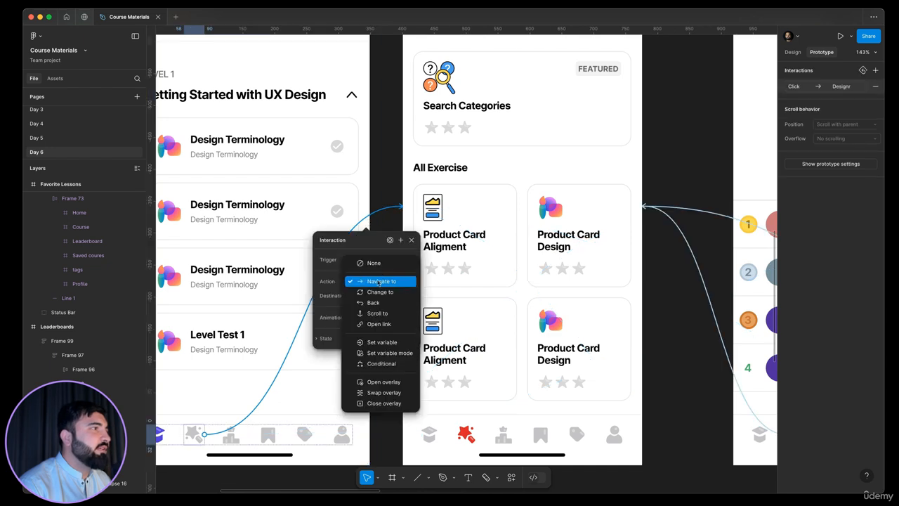
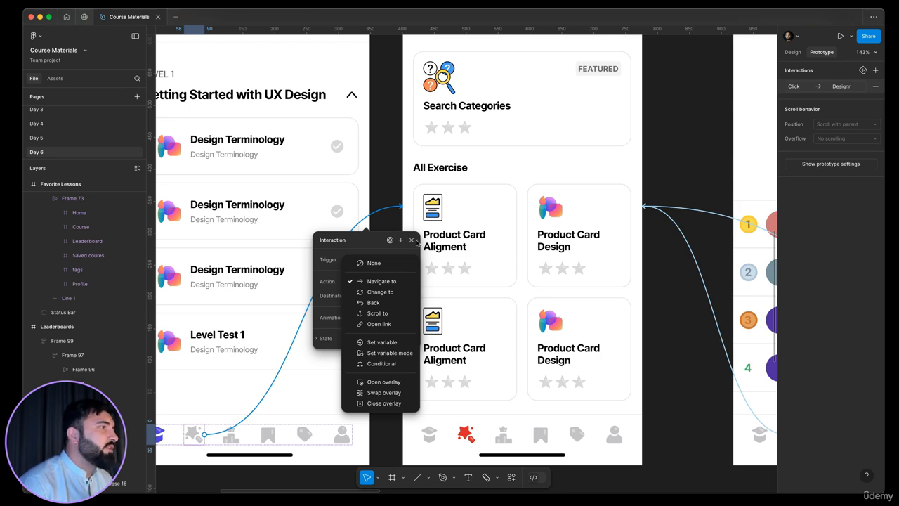
Step: Close the interaction settings without changes, deselect everything, and switch from Prototype back to Design mode over the Main Pages screens
key(Escape)
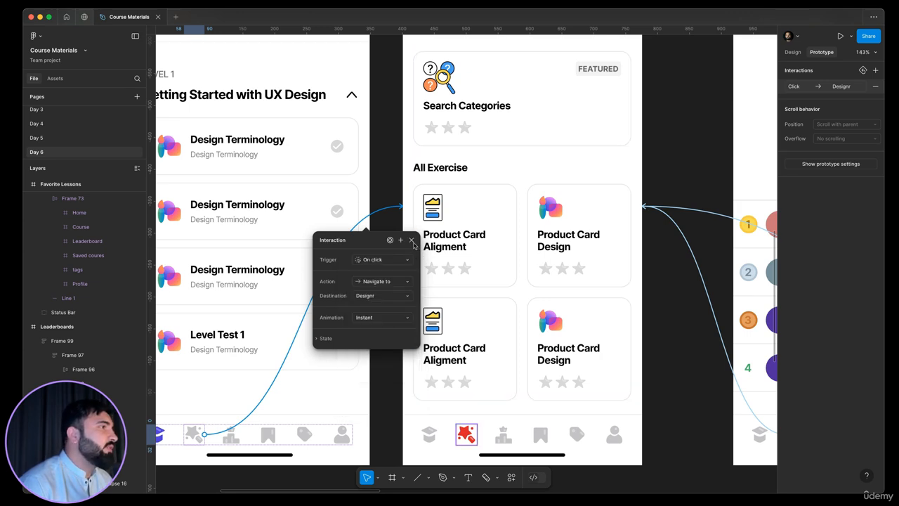
key(Escape)
scroll(397, 244, down, 6)
click(376, 289)
scroll(430, 291, up, 4)
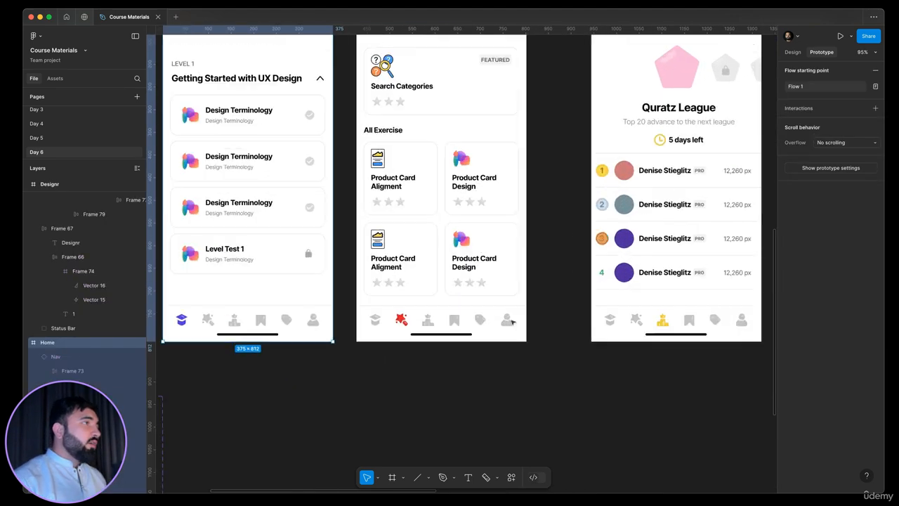
scroll(509, 317, down, 1)
scroll(508, 310, down, 6)
click(455, 389)
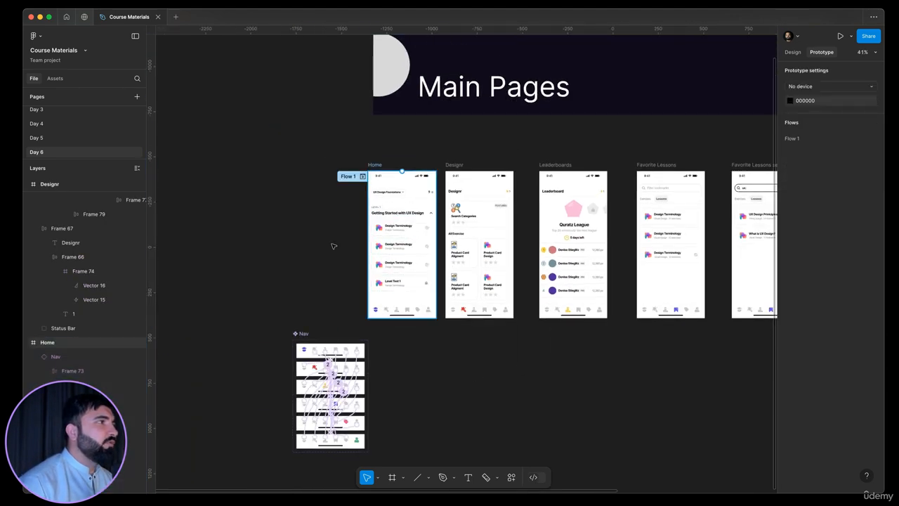
key(shift+e)
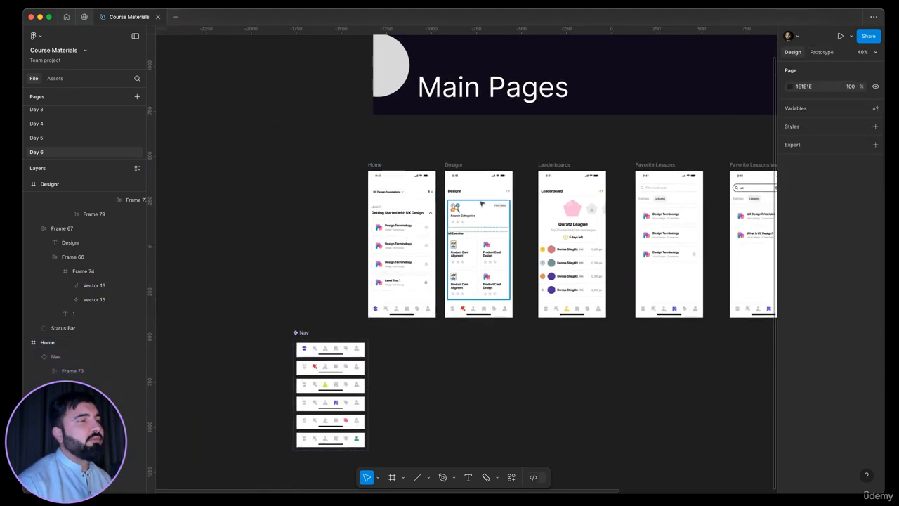